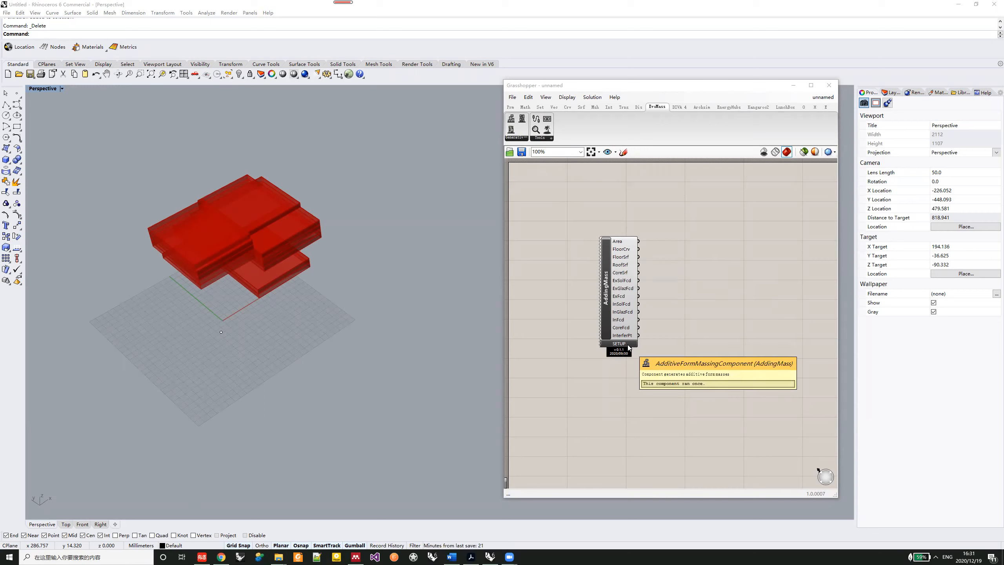
pyautogui.click(613, 347)
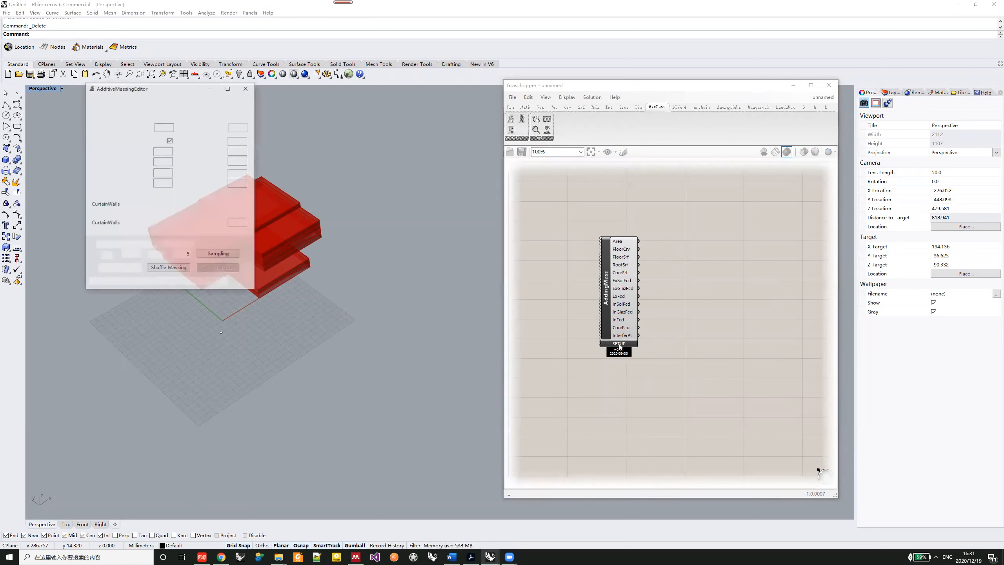
pyautogui.moveTo(182, 93); pyautogui.dragTo(602, 121)
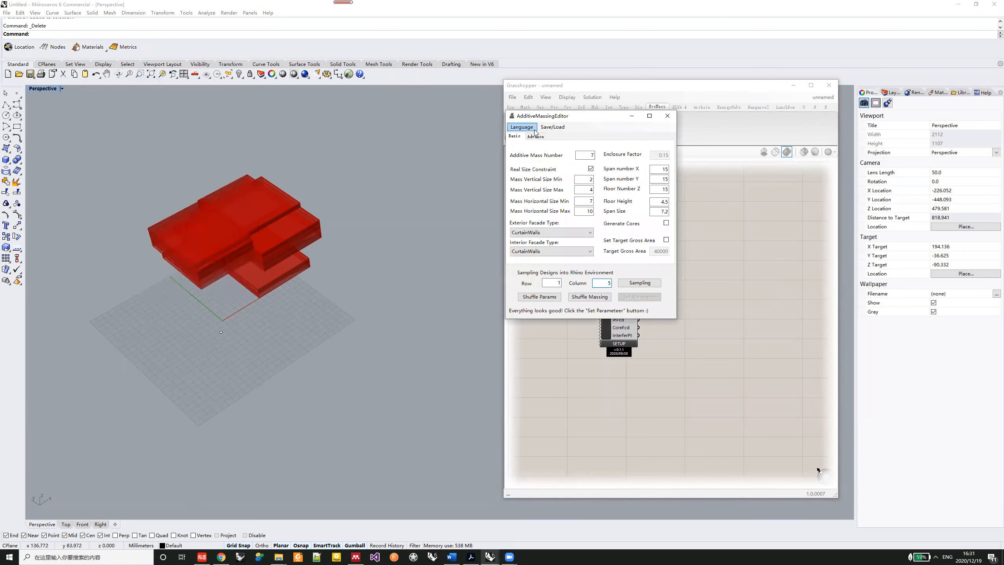
pyautogui.click(667, 115)
# - Replace the AddingMass component on the canvas with a new one and open its setup editor
pyautogui.click(604, 315)
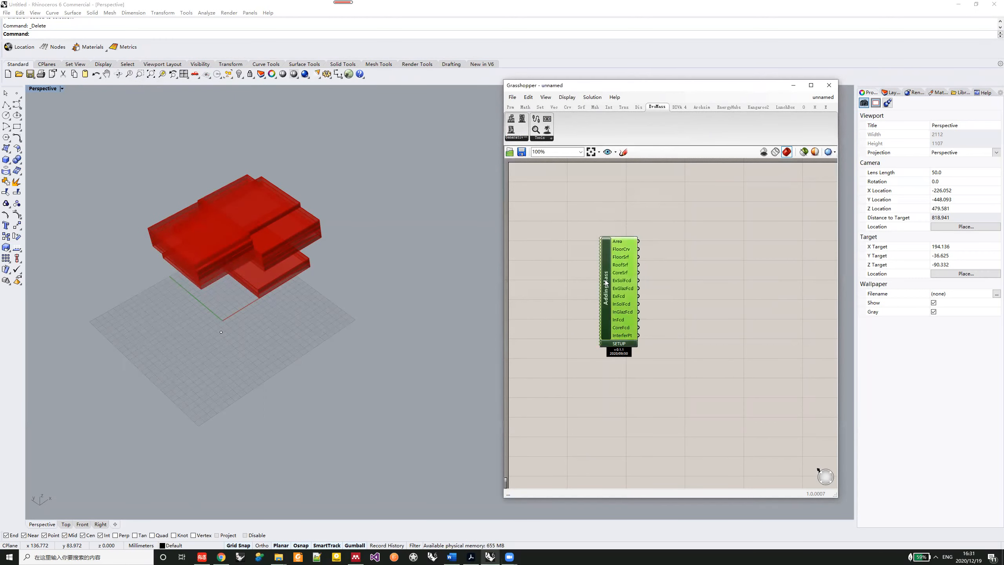
pyautogui.press('Delete')
pyautogui.moveTo(513, 119); pyautogui.dragTo(604, 294)
pyautogui.click(609, 342)
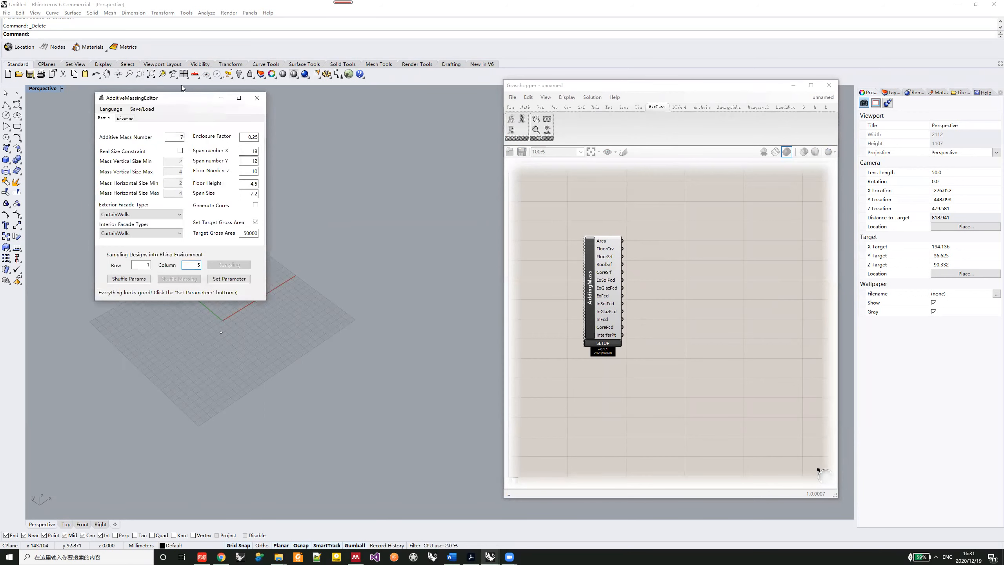
pyautogui.moveTo(186, 104); pyautogui.dragTo(698, 122)
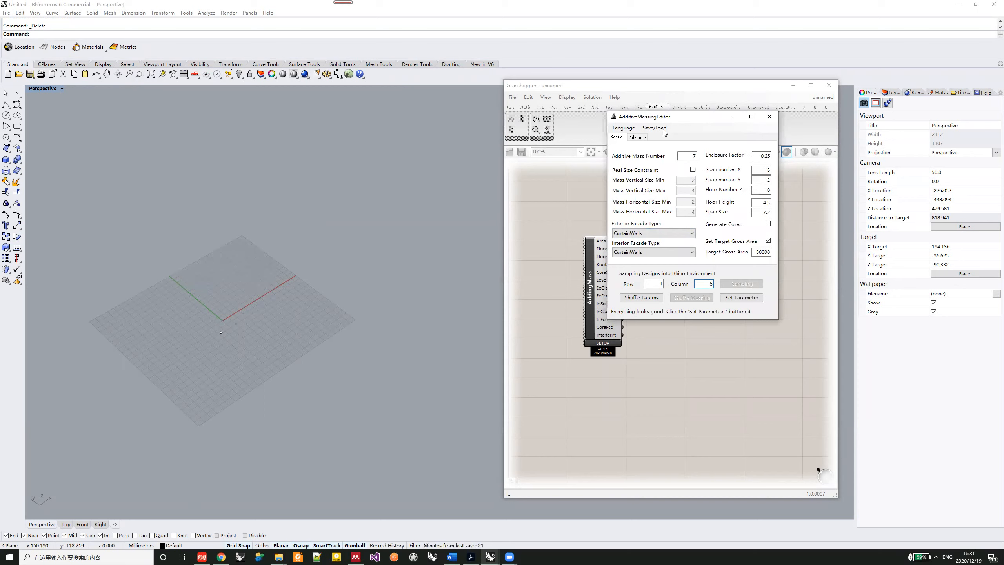
# - Apply the parameters without a target gross area, and shuffle the massing several times
pyautogui.click(767, 240)
pyautogui.click(741, 297)
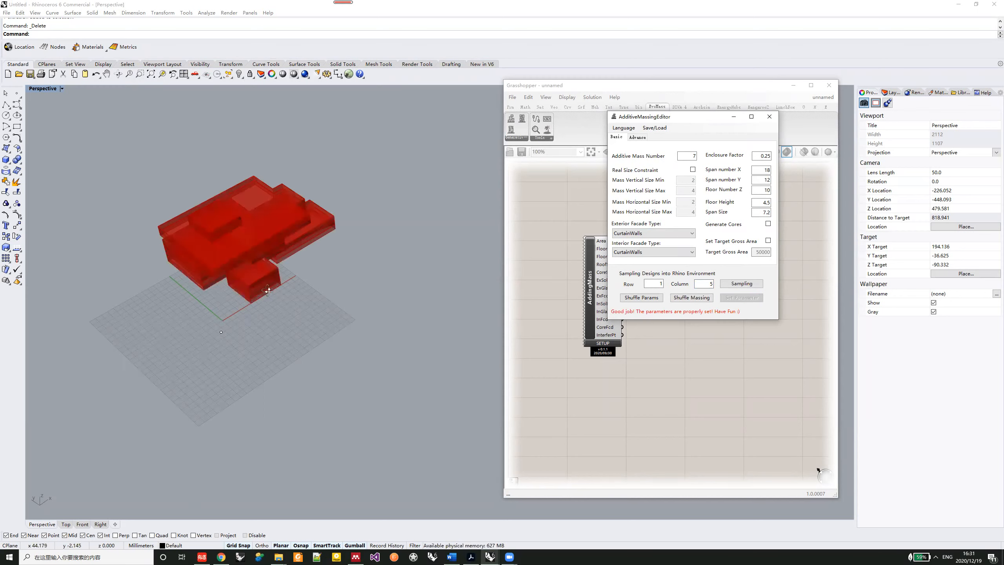
pyautogui.moveTo(227, 310); pyautogui.dragTo(253, 271, button='right')
pyautogui.click(690, 299)
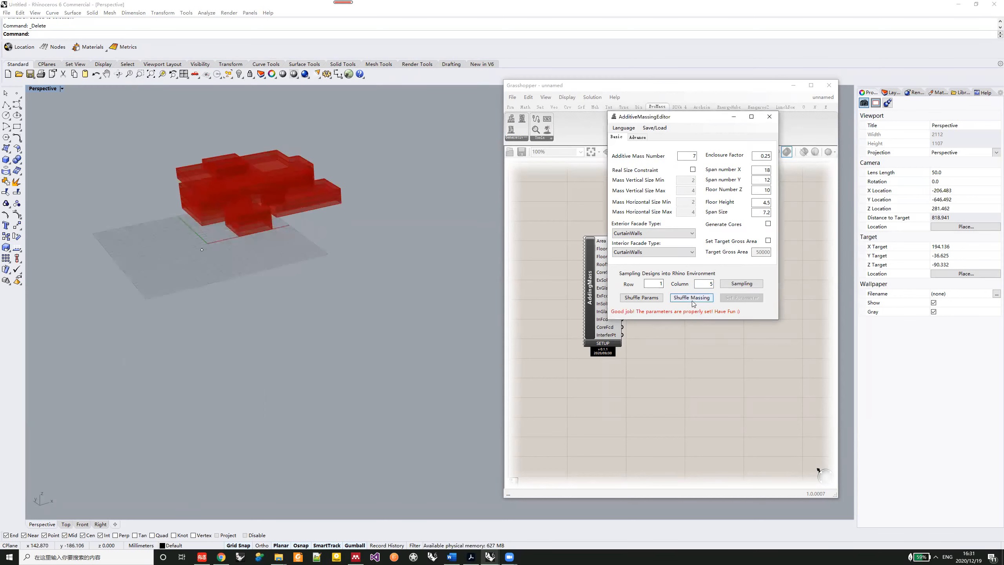
pyautogui.click(694, 301)
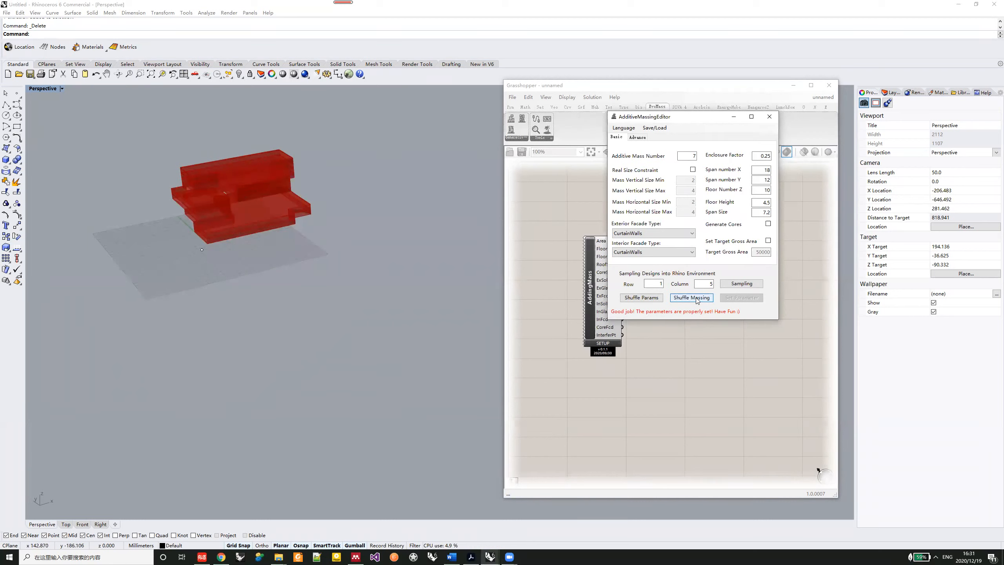
pyautogui.click(695, 300)
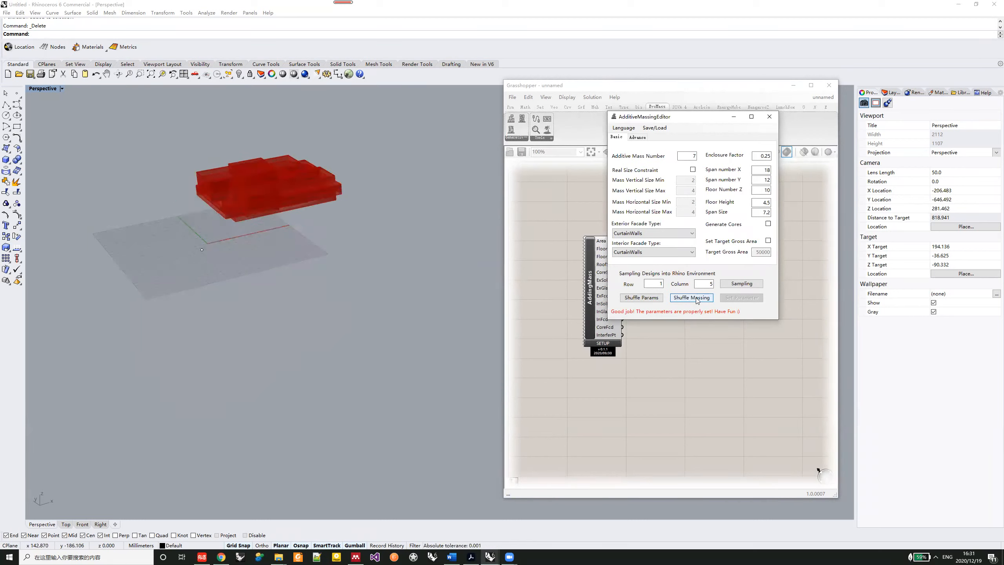
pyautogui.click(696, 300)
pyautogui.moveTo(249, 228); pyautogui.dragTo(246, 257, button='right')
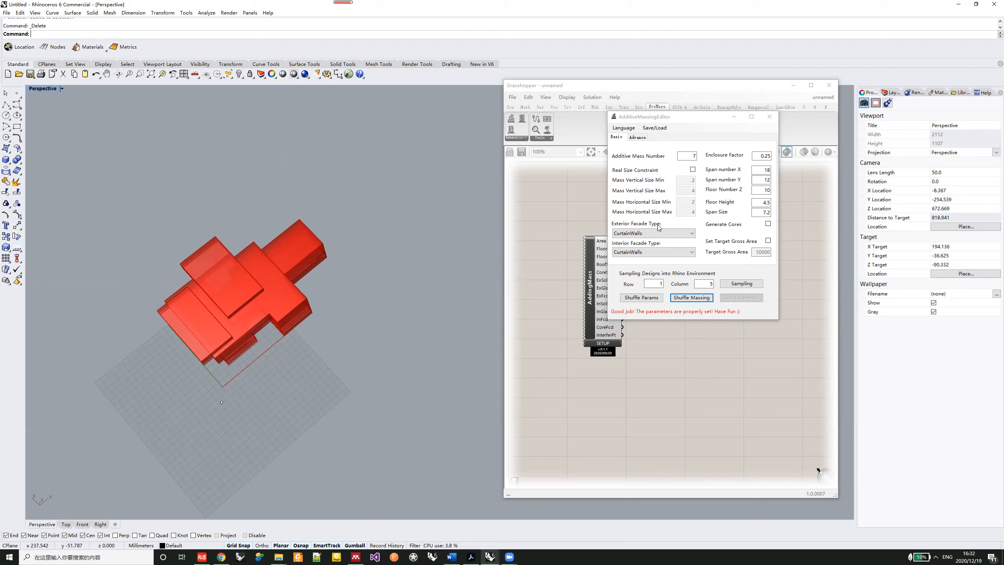
pyautogui.moveTo(295, 337); pyautogui.dragTo(293, 282, button='right')
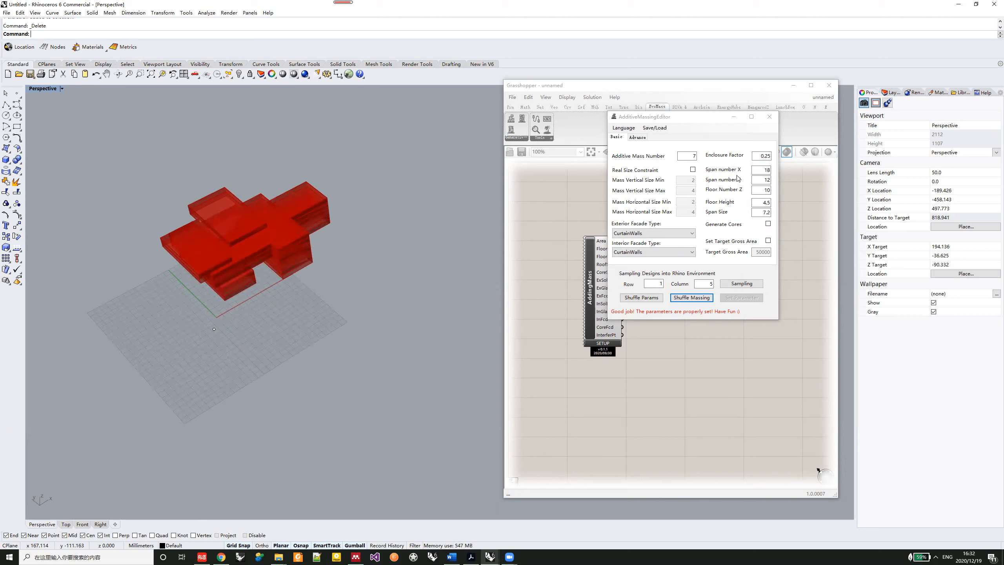
# - Apply a span number of 20 in both X and Y, and shuffle the massing twice
pyautogui.doubleClick(762, 170)
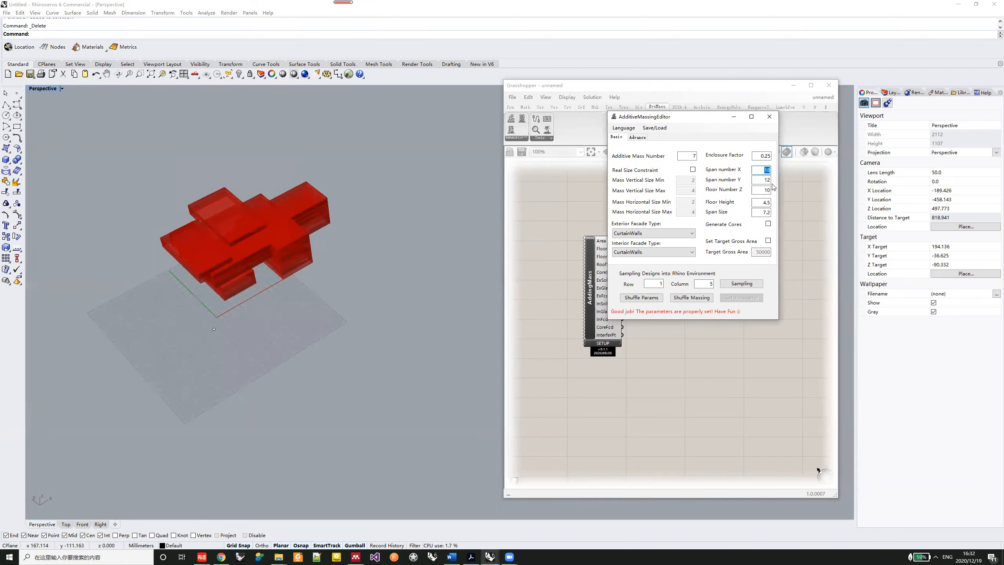
pyautogui.write('20')
pyautogui.press('Tab')
pyautogui.write('20')
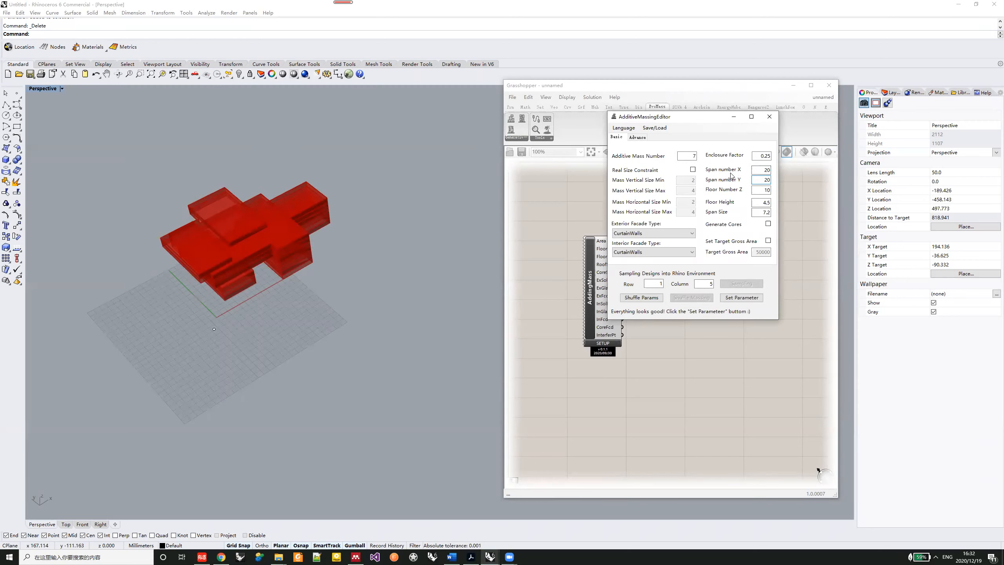
pyautogui.click(742, 297)
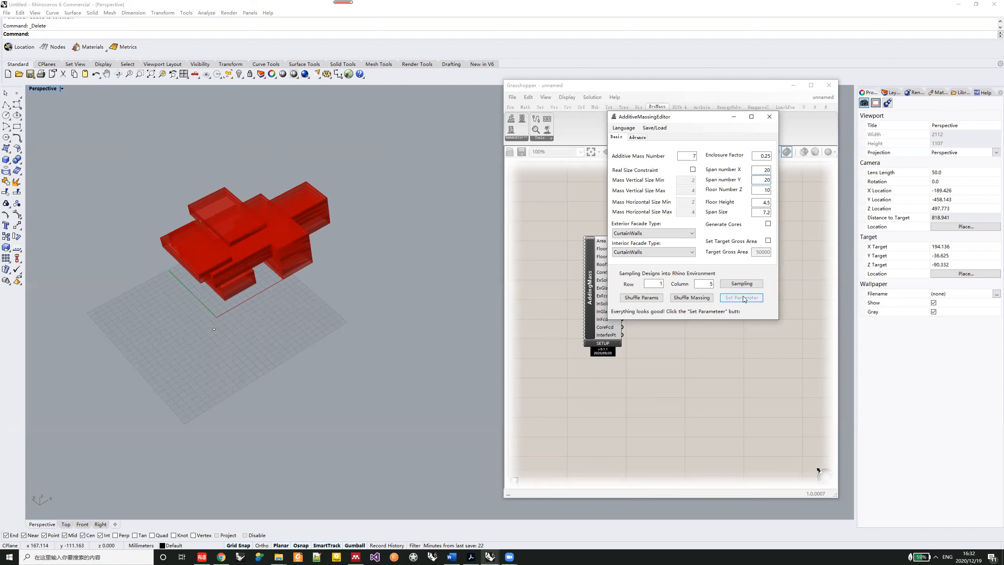
pyautogui.click(702, 298)
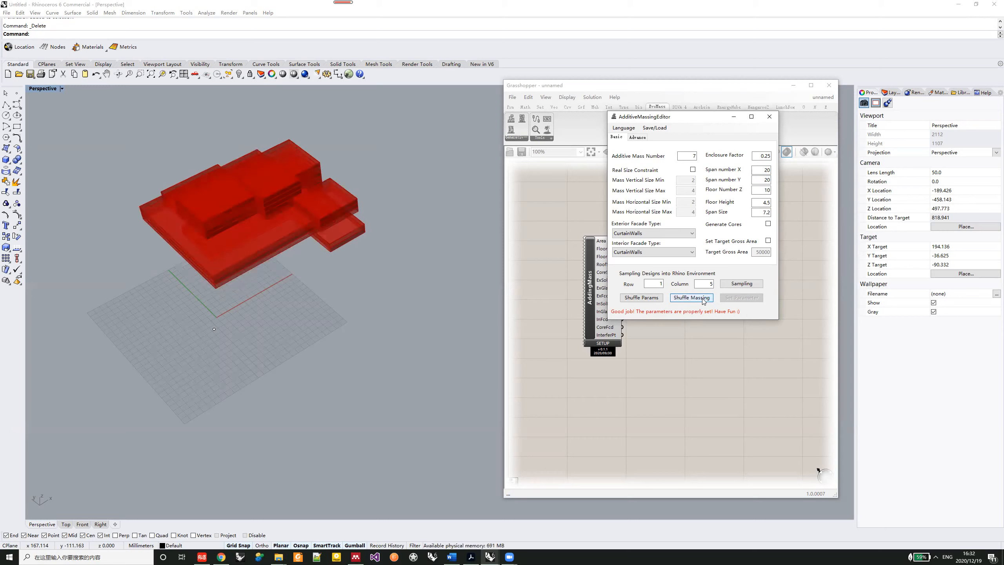
pyautogui.click(702, 299)
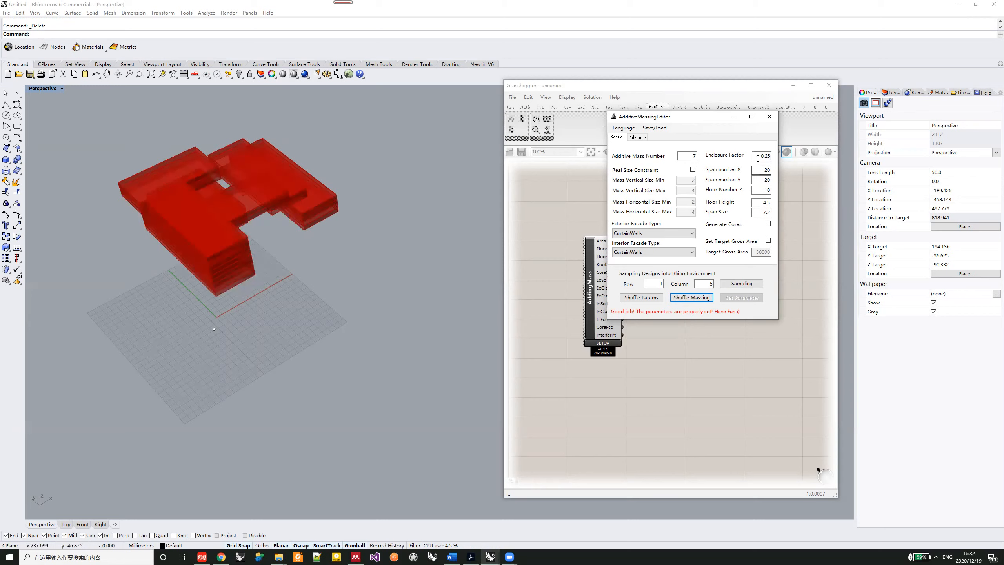
# - Apply a floor number Z of 30 and shuffle the massing, inspecting the taller volume from several angles
pyautogui.moveTo(753, 190); pyautogui.dragTo(771, 190)
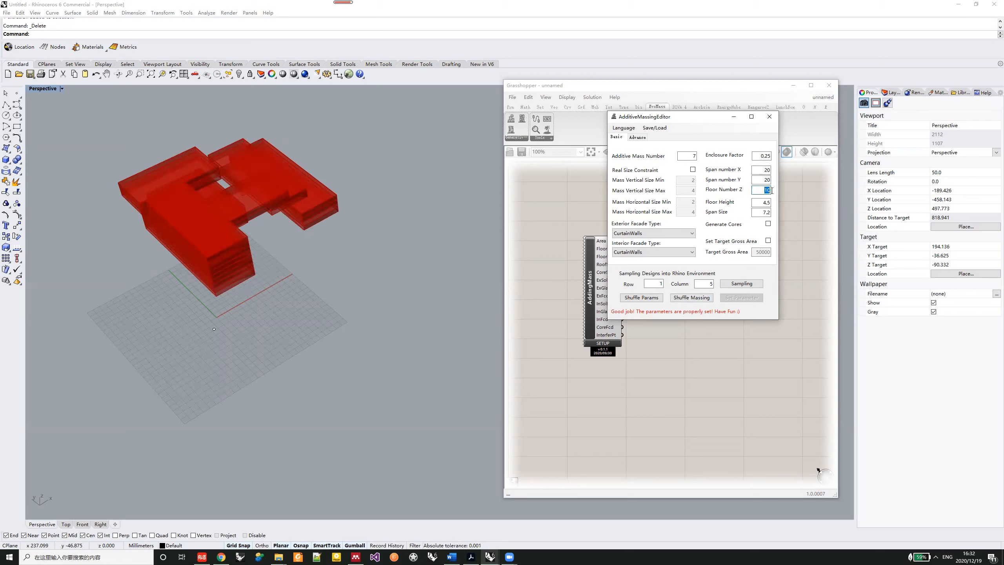
pyautogui.write('30')
pyautogui.click(749, 298)
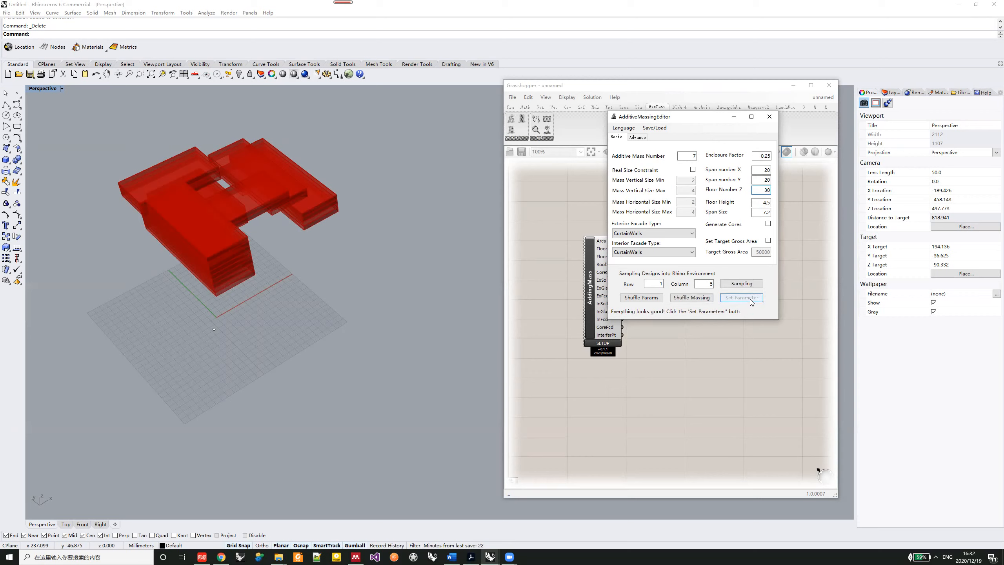
pyautogui.click(695, 299)
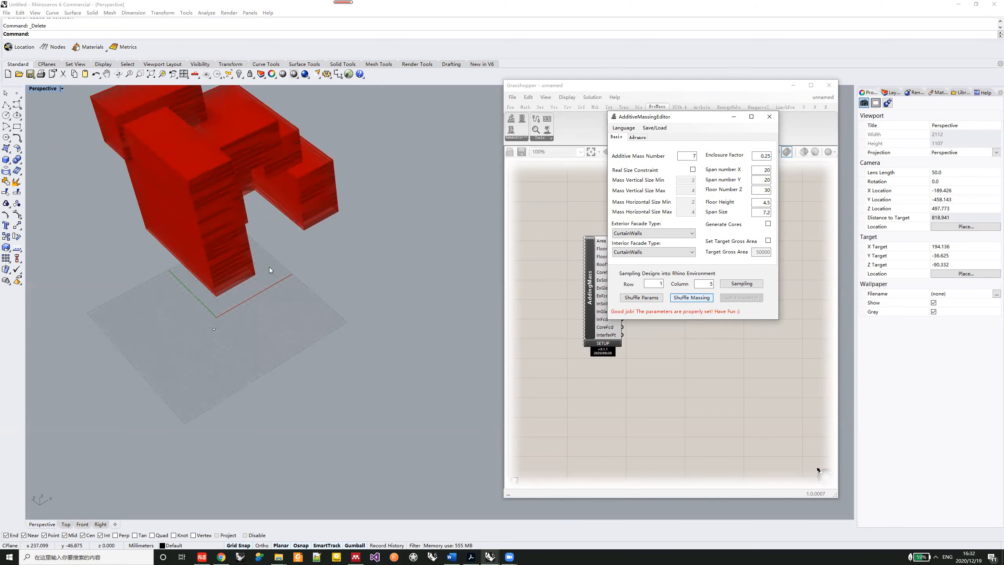
pyautogui.keyDown('shift'); pyautogui.moveTo(268, 263); pyautogui.dragTo(241, 324, button='right'); pyautogui.keyUp('shift')
pyautogui.moveTo(242, 274); pyautogui.dragTo(257, 300, button='right')
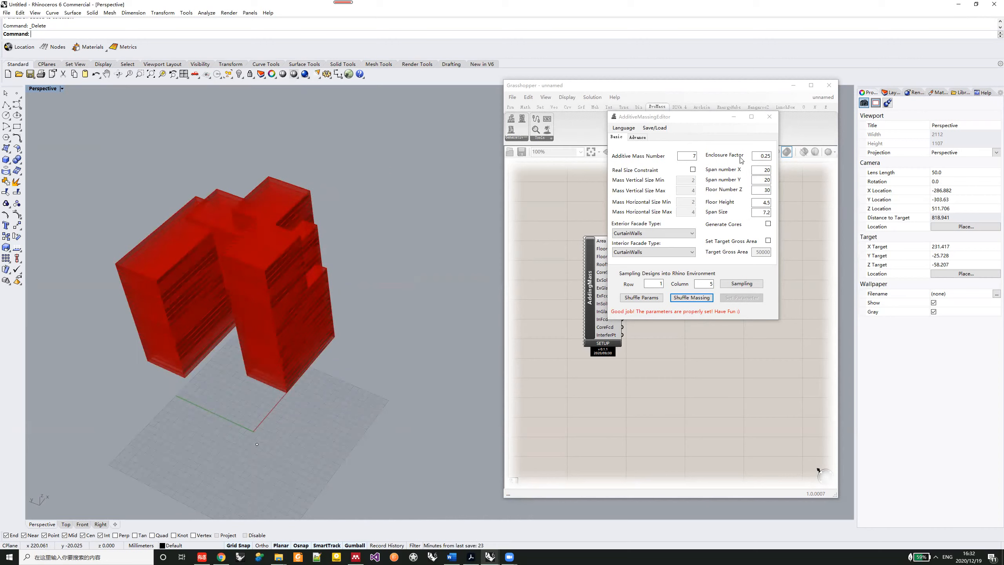
pyautogui.moveTo(292, 288); pyautogui.dragTo(232, 223, button='right')
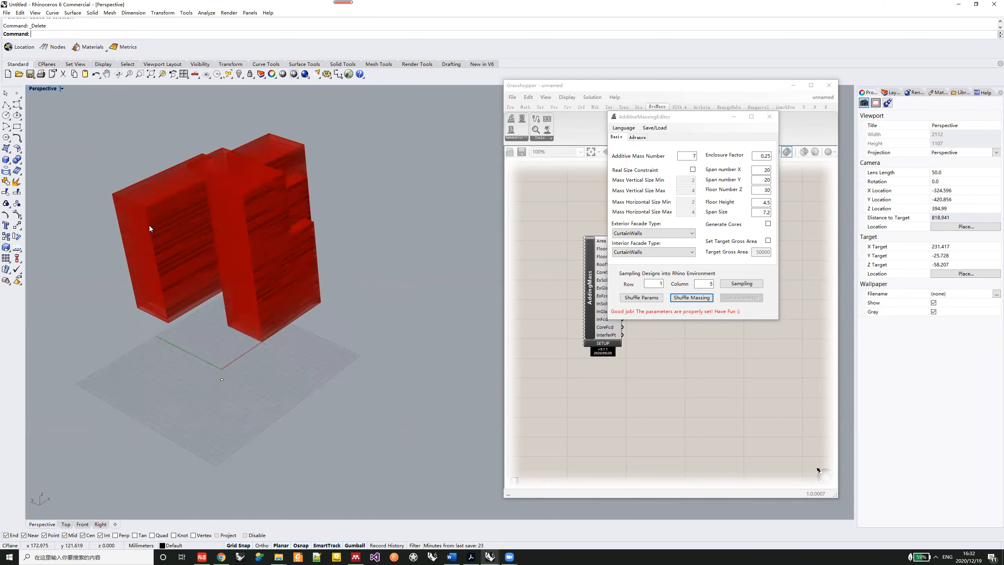
pyautogui.moveTo(220, 263); pyautogui.dragTo(241, 287, button='right')
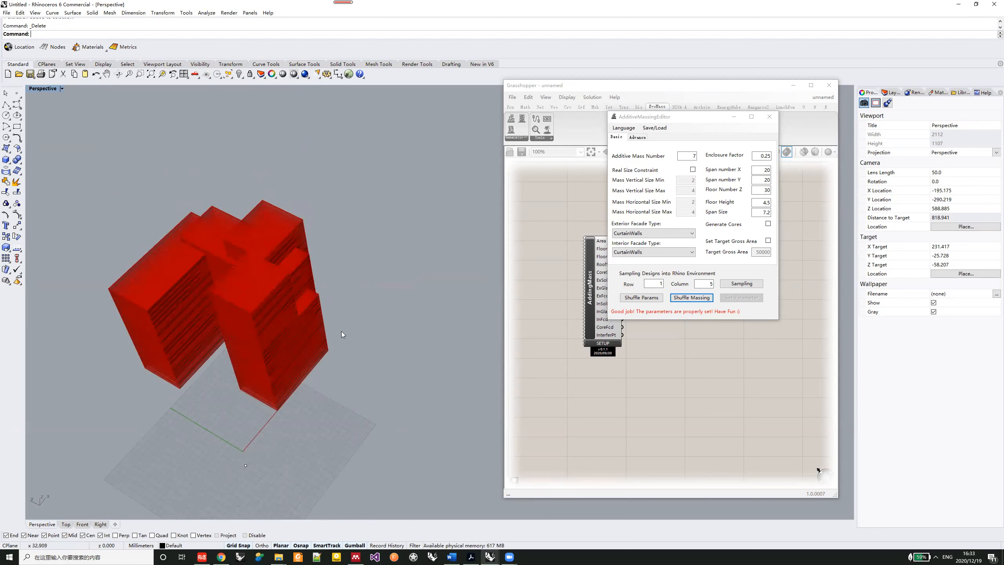
# - Apply an enclosure factor of 0.15 and shuffle the massing a few times
pyautogui.click(769, 156)
pyautogui.press('BackSpace')
pyautogui.write('1')
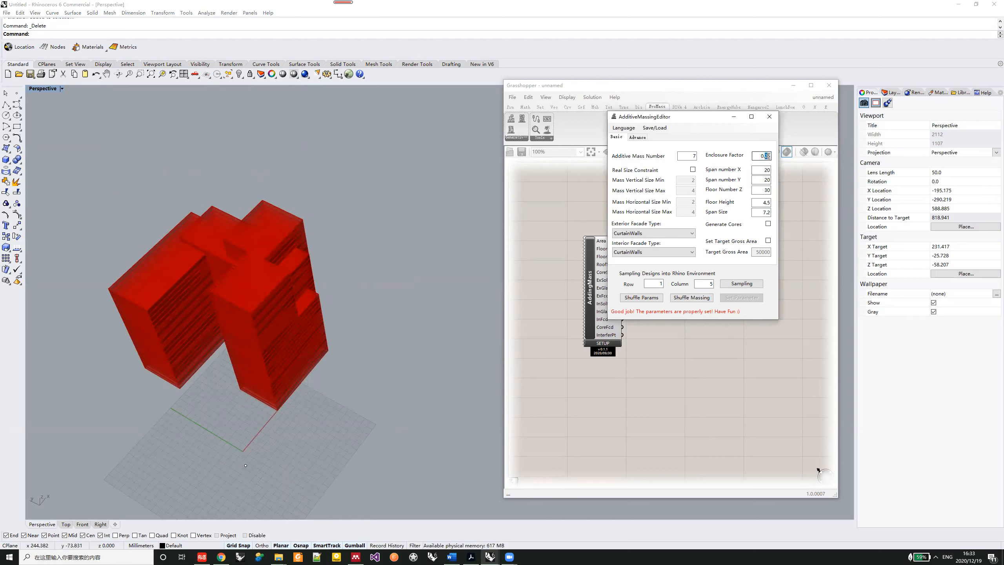
pyautogui.click(750, 295)
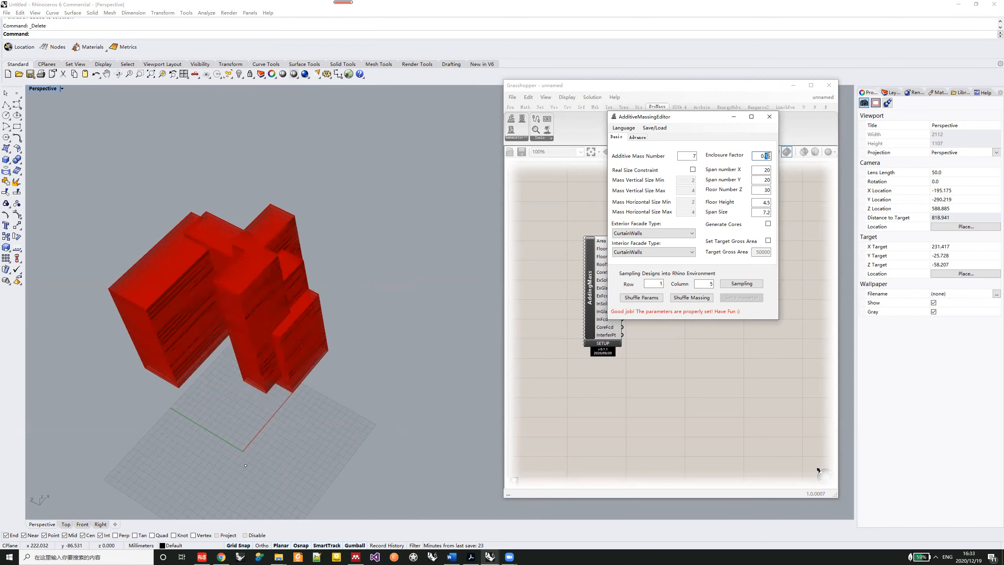
pyautogui.click(680, 297)
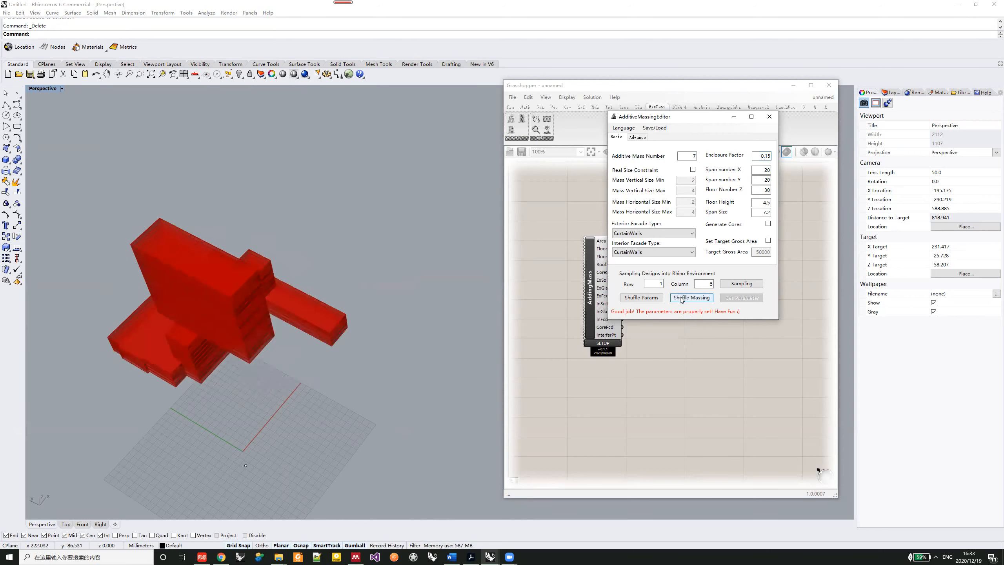
pyautogui.click(681, 297)
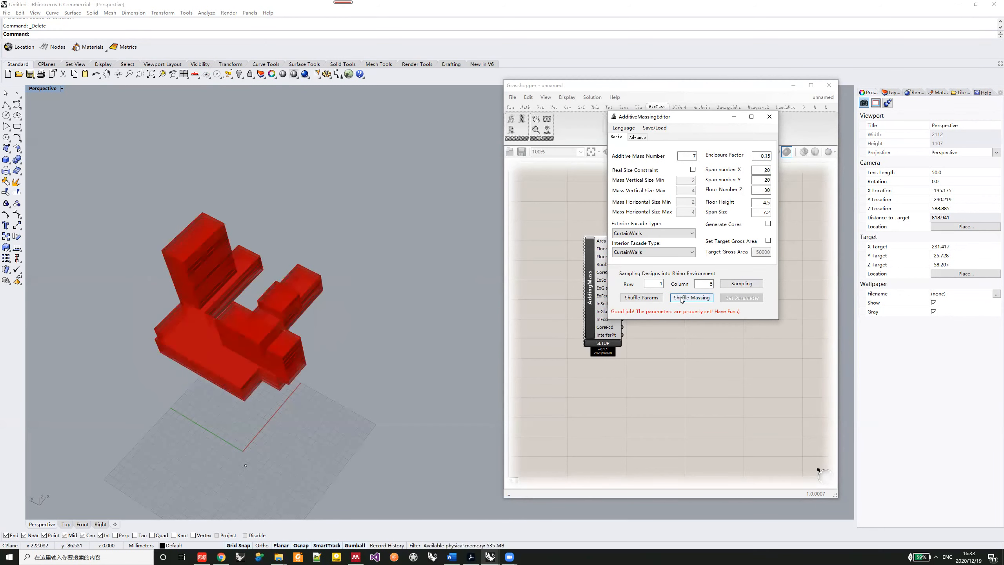
# - Apply an enclosure factor of 0.45 and shuffle the massing twice
pyautogui.click(767, 155)
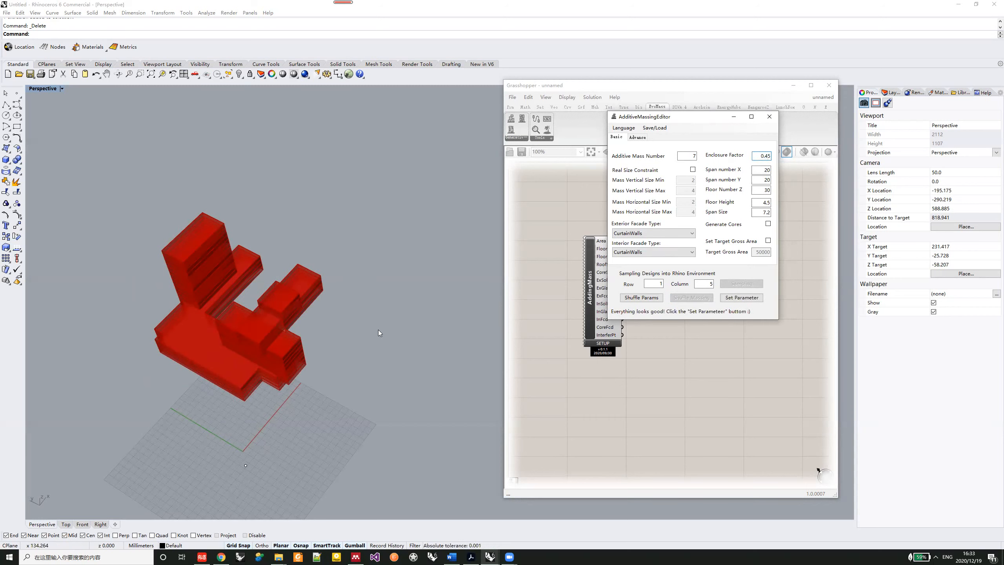
pyautogui.click(733, 298)
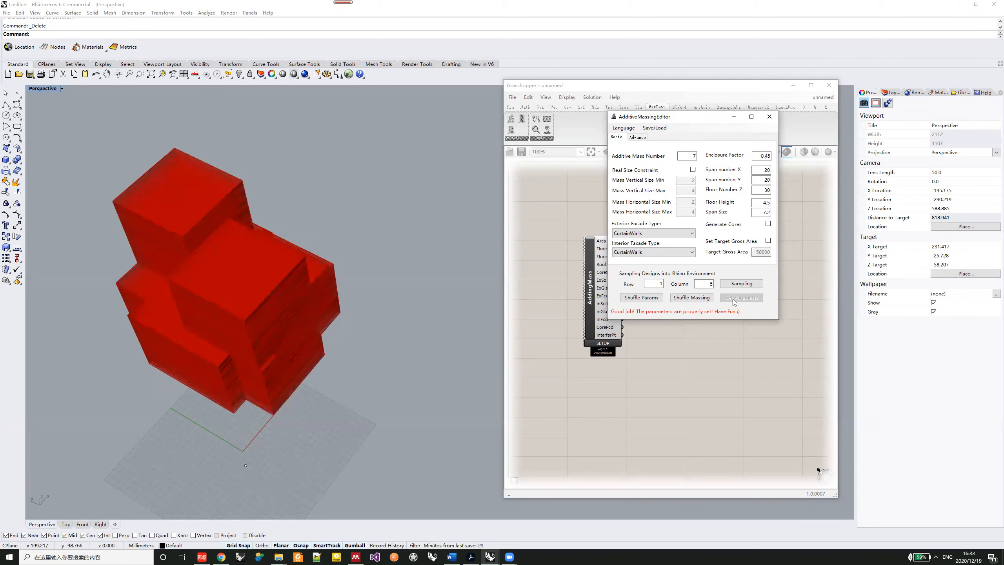
pyautogui.click(704, 297)
pyautogui.click(705, 300)
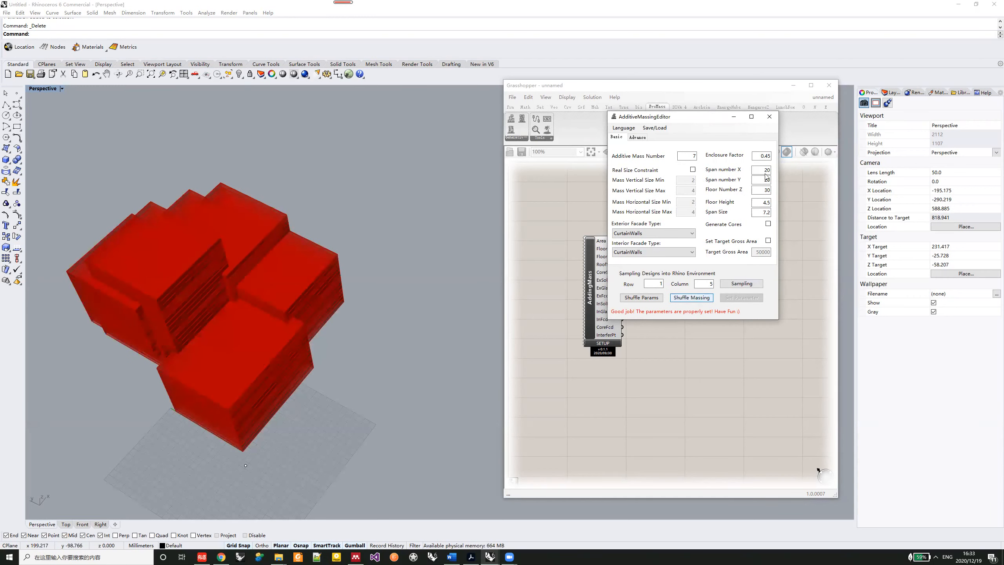
# - Apply span numbers X and Y of 12, a floor number Z of 20 and an enclosure factor of 0.25
pyautogui.moveTo(760, 170); pyautogui.dragTo(777, 174)
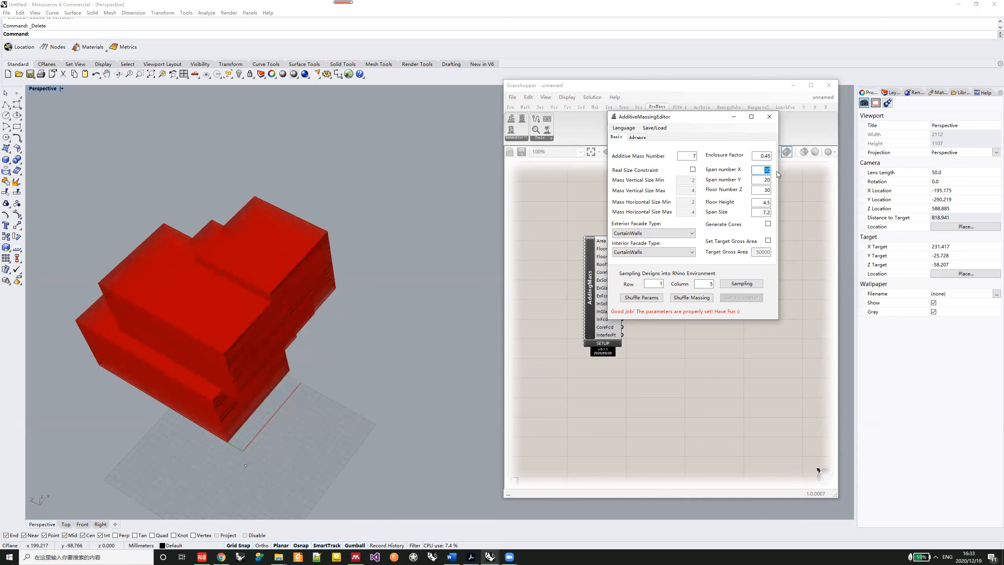
pyautogui.write('12')
pyautogui.press('Tab')
pyautogui.write('12')
pyautogui.press('Tab')
pyautogui.write('20')
pyautogui.moveTo(758, 154); pyautogui.dragTo(774, 156)
pyautogui.write('0.25')
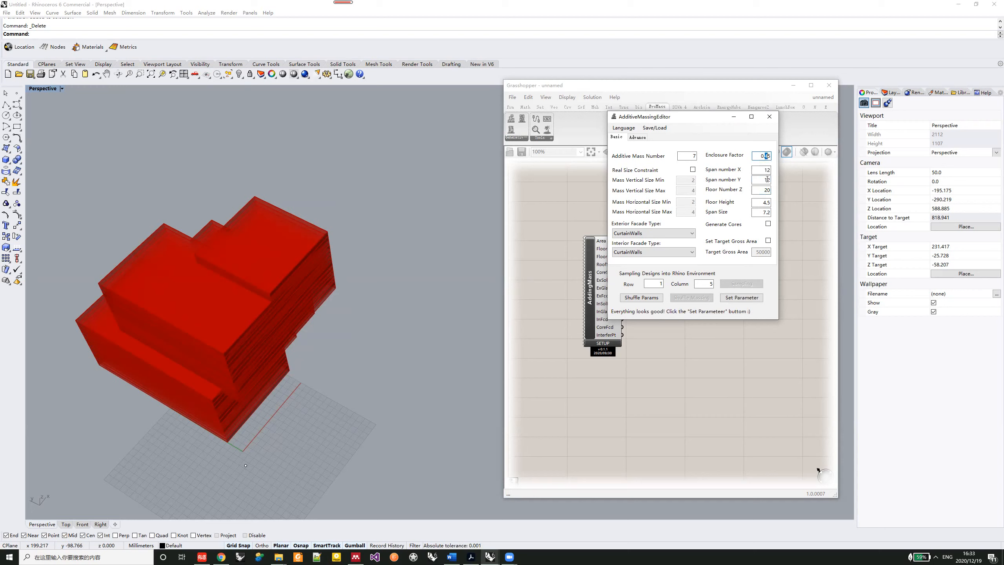
pyautogui.click(742, 297)
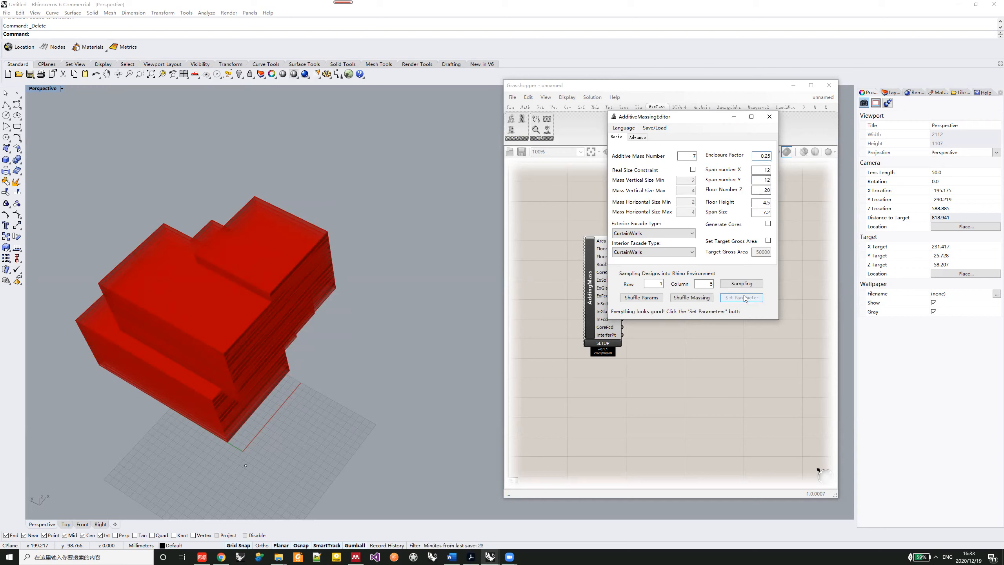
pyautogui.moveTo(208, 415); pyautogui.dragTo(315, 303, button='right')
pyautogui.scroll(2, 203, 326)
pyautogui.scroll(2, 202, 324)
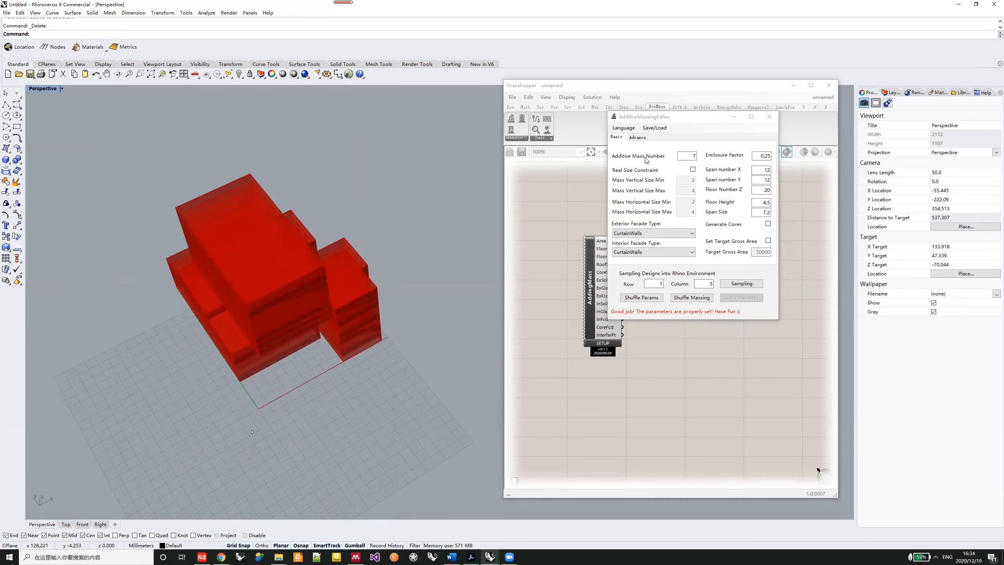
# - Apply an additive mass number of 3 and shuffle the massing three times
pyautogui.doubleClick(688, 156)
pyautogui.write('3')
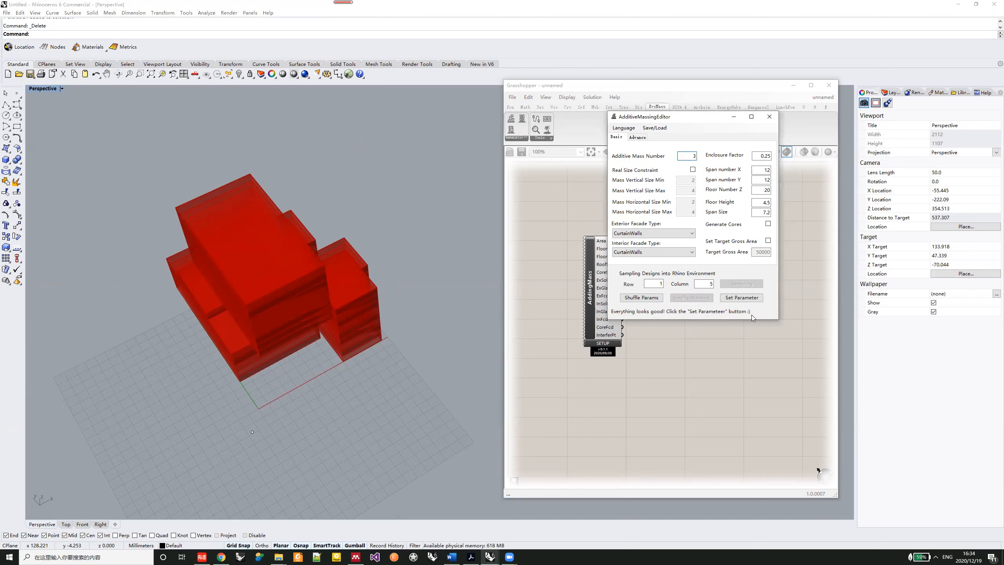
pyautogui.click(741, 297)
pyautogui.keyDown('shift'); pyautogui.moveTo(284, 310); pyautogui.dragTo(312, 300, button='right'); pyautogui.keyUp('shift')
pyautogui.click(699, 297)
pyautogui.click(700, 299)
pyautogui.moveTo(285, 300); pyautogui.dragTo(331, 306, button='right')
pyautogui.click(686, 300)
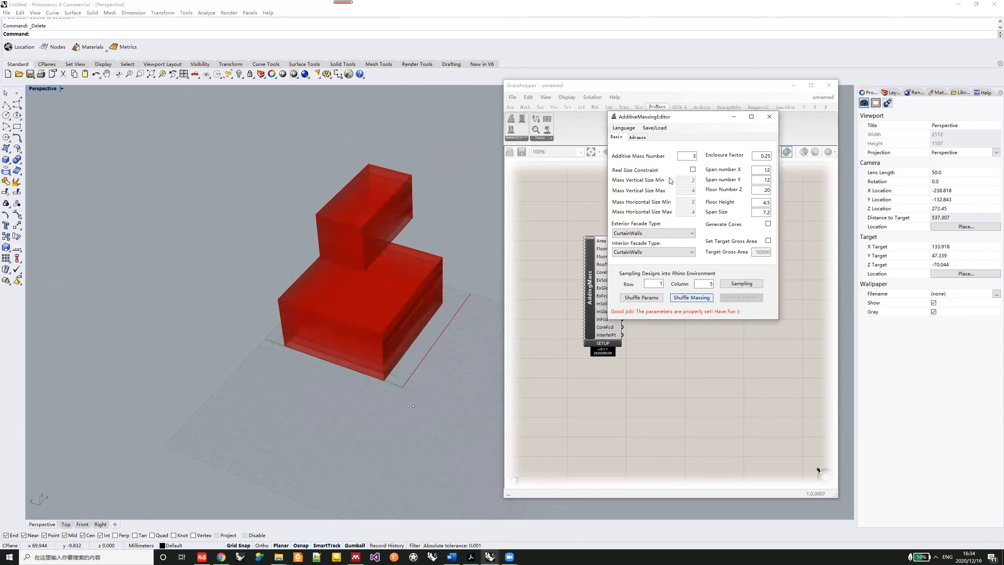
# - Apply an additive mass number of 5 and shuffle the massing three times
pyautogui.doubleClick(692, 155)
pyautogui.write('5')
pyautogui.click(735, 298)
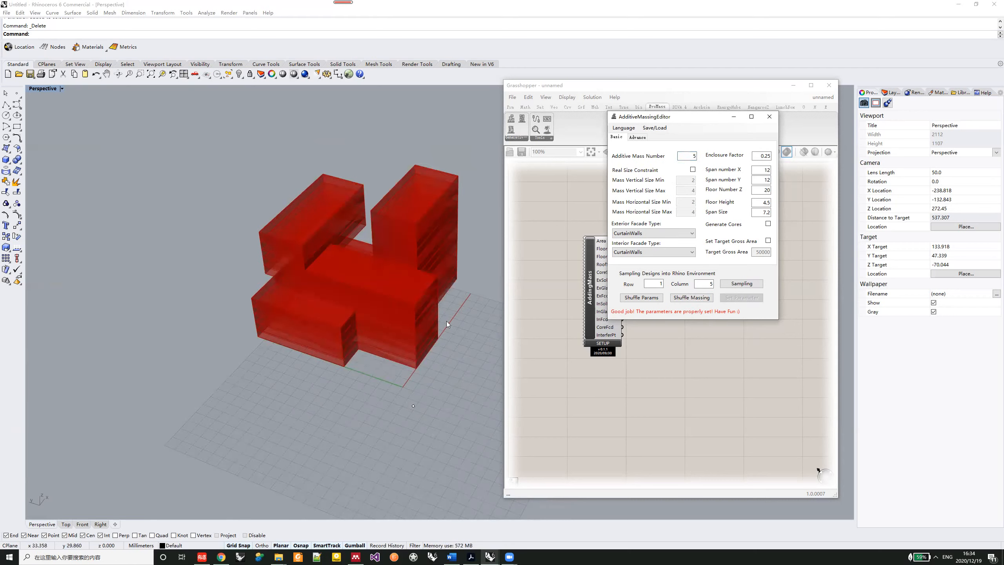
pyautogui.click(693, 299)
pyautogui.click(693, 300)
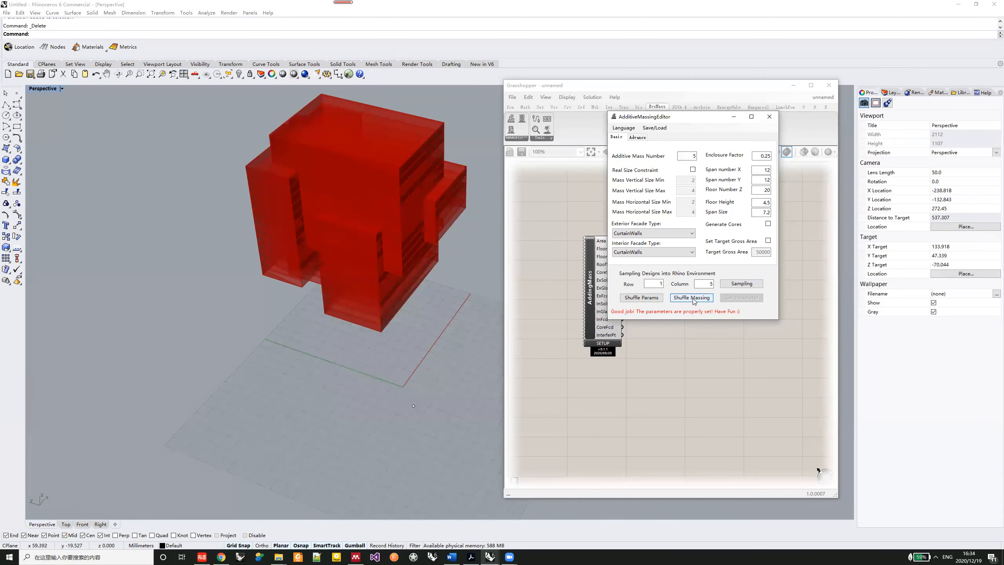
pyautogui.click(693, 300)
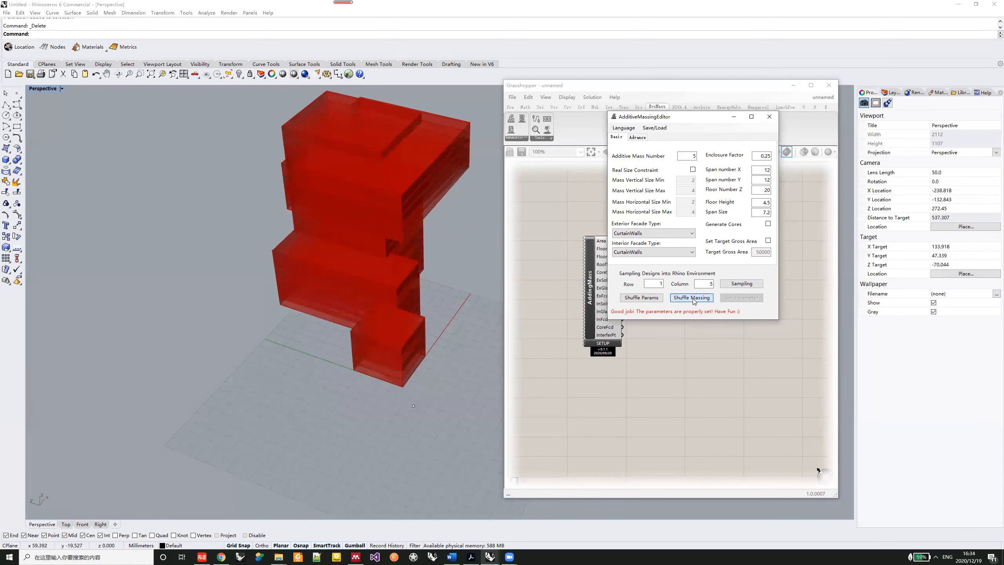
# - Apply an additive mass number of 7 and shuffle the massing three times
pyautogui.doubleClick(692, 158)
pyautogui.write('7')
pyautogui.click(735, 299)
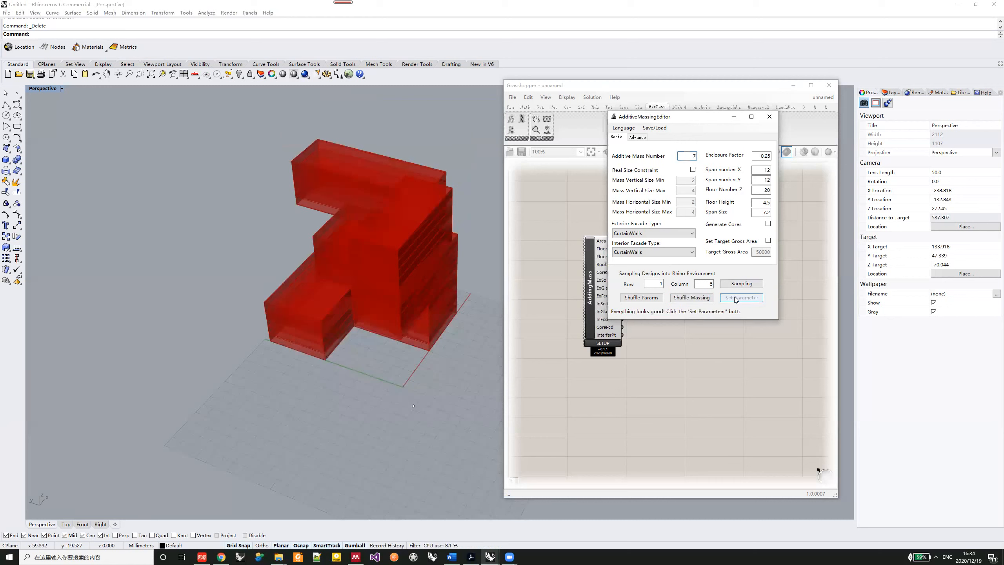
pyautogui.click(696, 299)
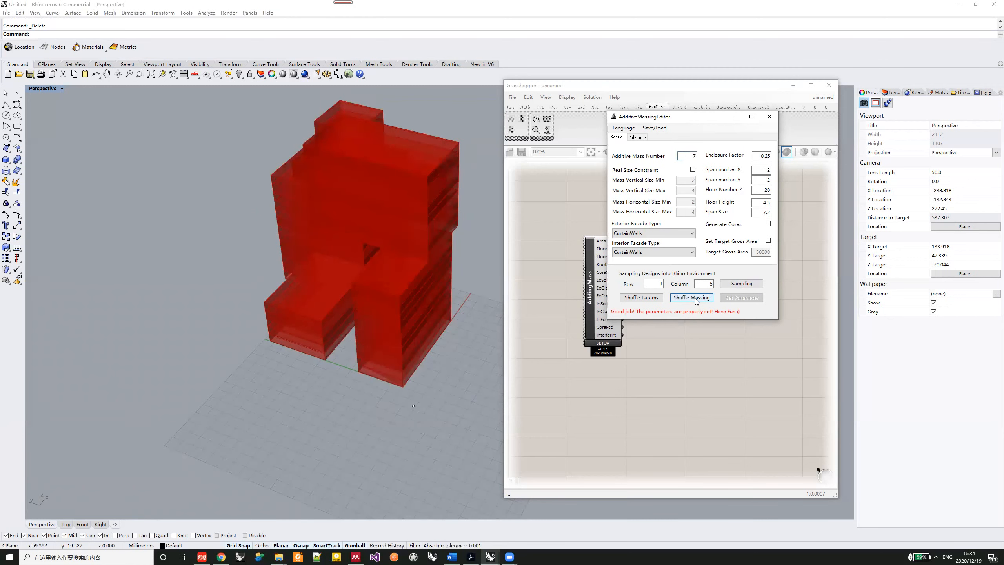
pyautogui.click(696, 300)
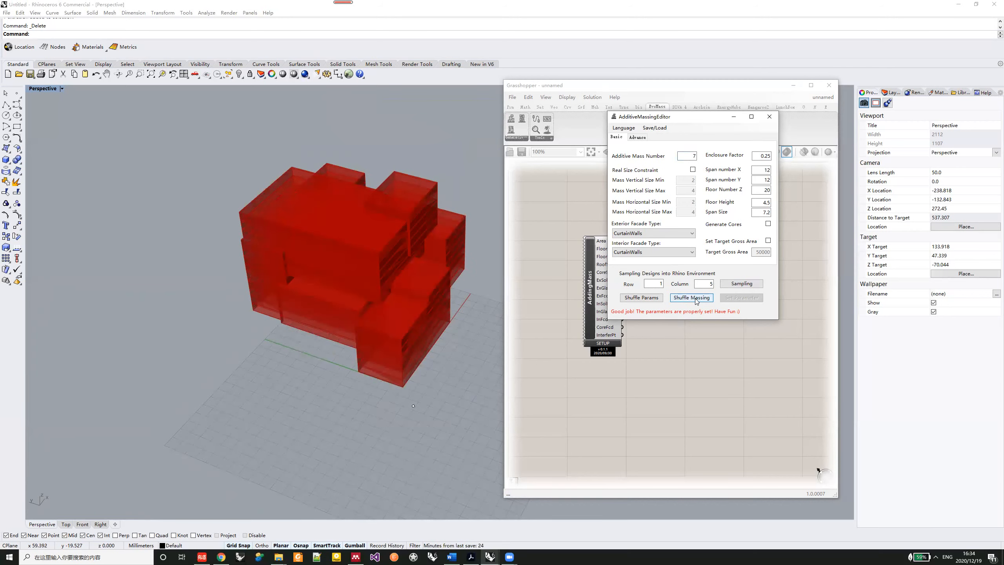
pyautogui.click(696, 300)
pyautogui.moveTo(419, 242); pyautogui.dragTo(390, 263, button='right')
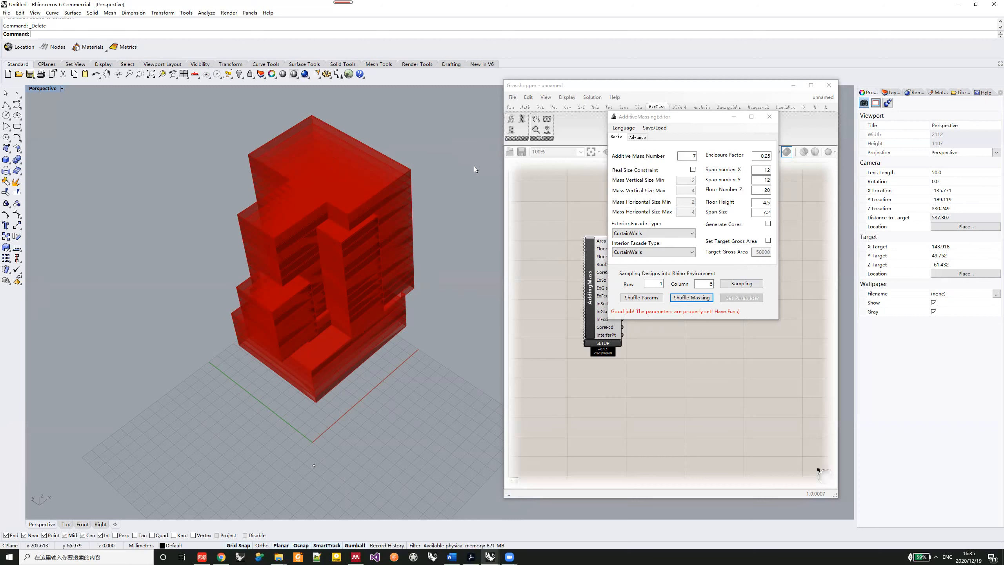
pyautogui.doubleClick(688, 155)
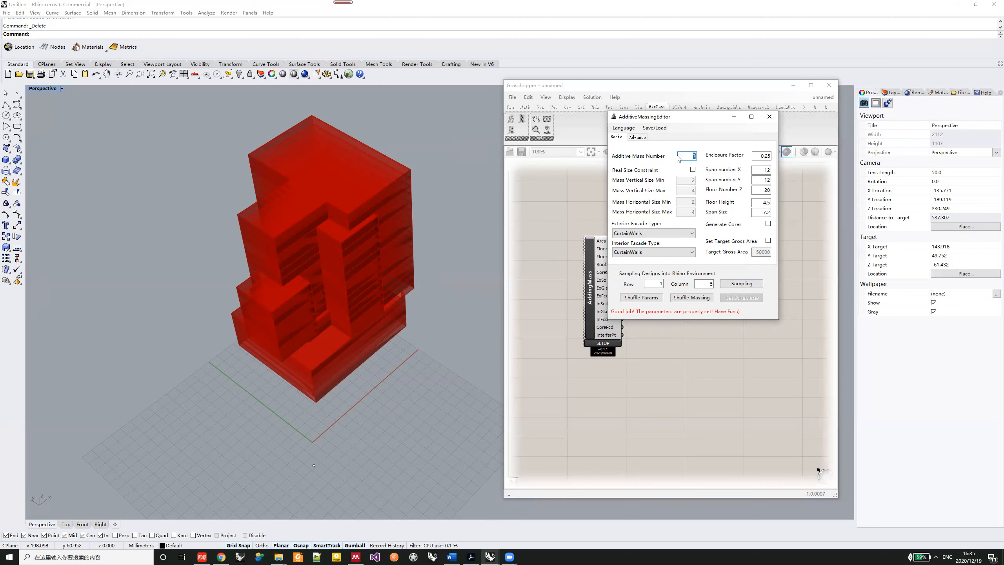
pyautogui.doubleClick(692, 156)
pyautogui.click(766, 158)
pyautogui.press('BackSpace')
pyautogui.write('2')
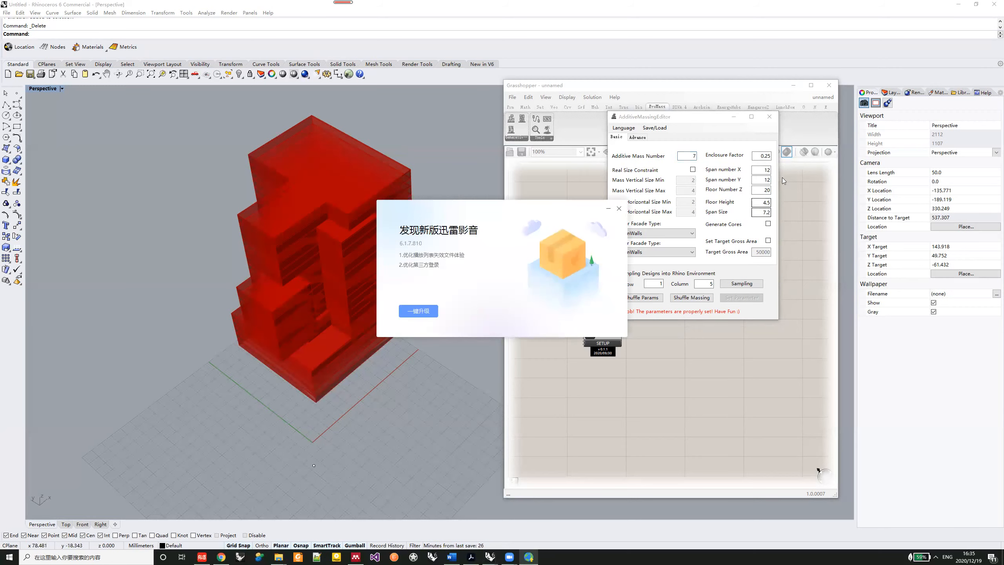
# - Apply a floor number Z of 4 and span numbers X and Y of 15, and shuffle the massing a few times
pyautogui.click(618, 209)
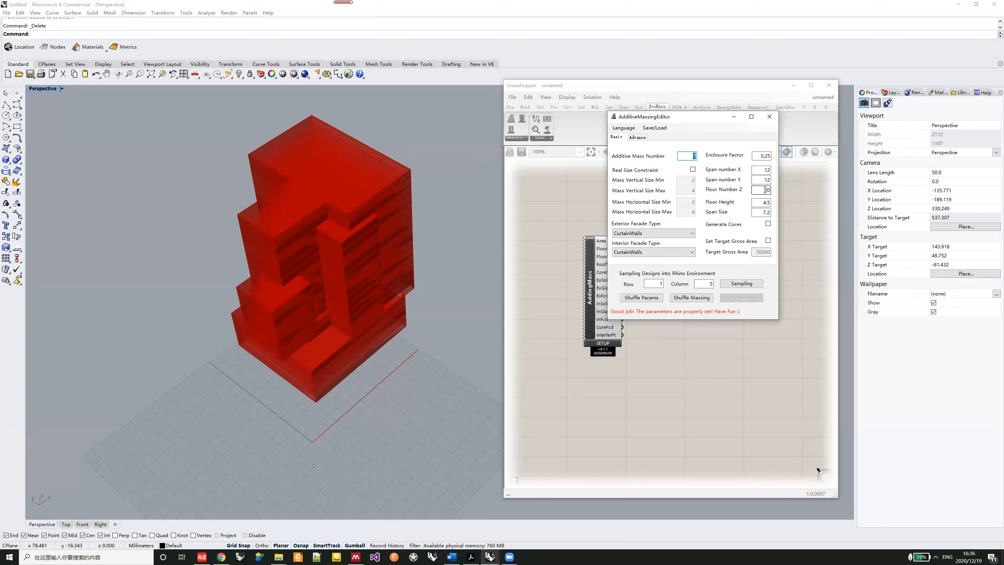
pyautogui.doubleClick(765, 190)
pyautogui.write('4')
pyautogui.press('Tab')
pyautogui.write('15')
pyautogui.press('Tab')
pyautogui.write('15')
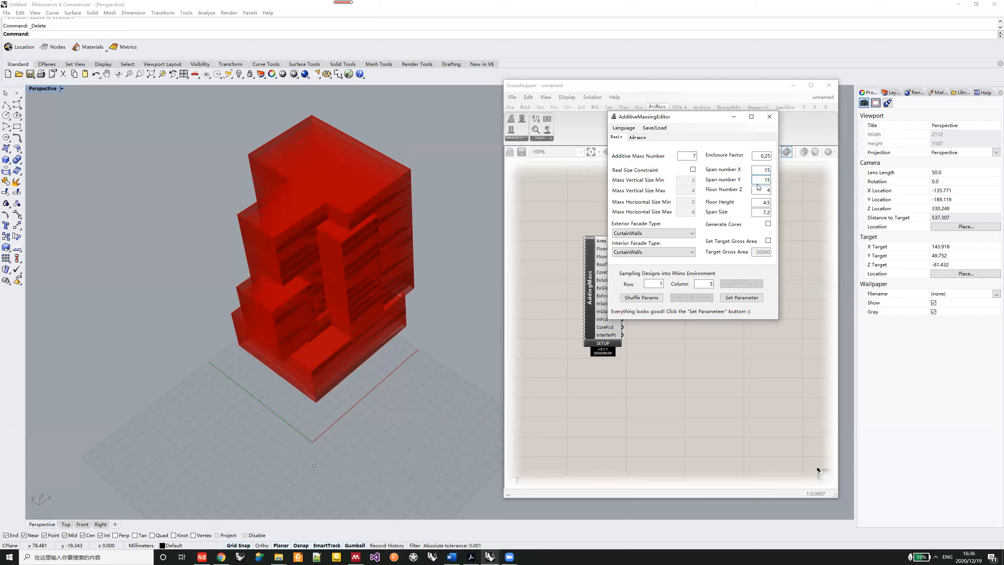
pyautogui.click(751, 296)
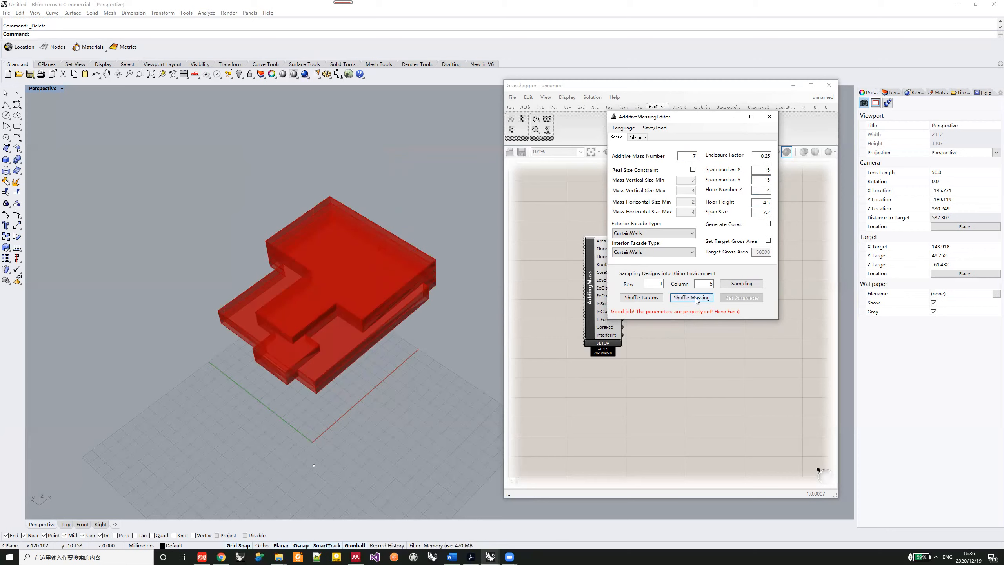
pyautogui.click(694, 297)
pyautogui.click(695, 297)
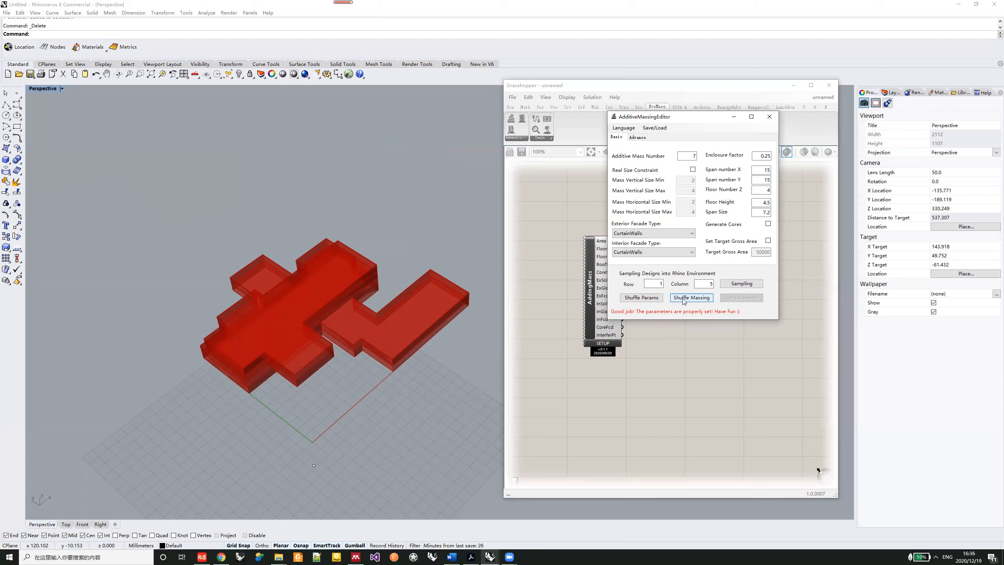
# - Enable the real size constraint and apply it to the massing
pyautogui.click(692, 170)
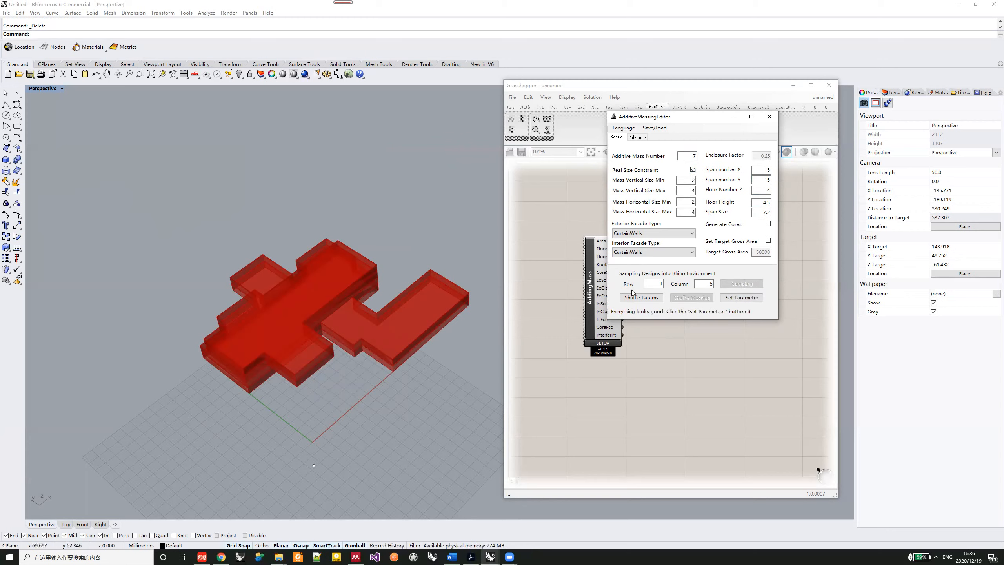
pyautogui.click(749, 298)
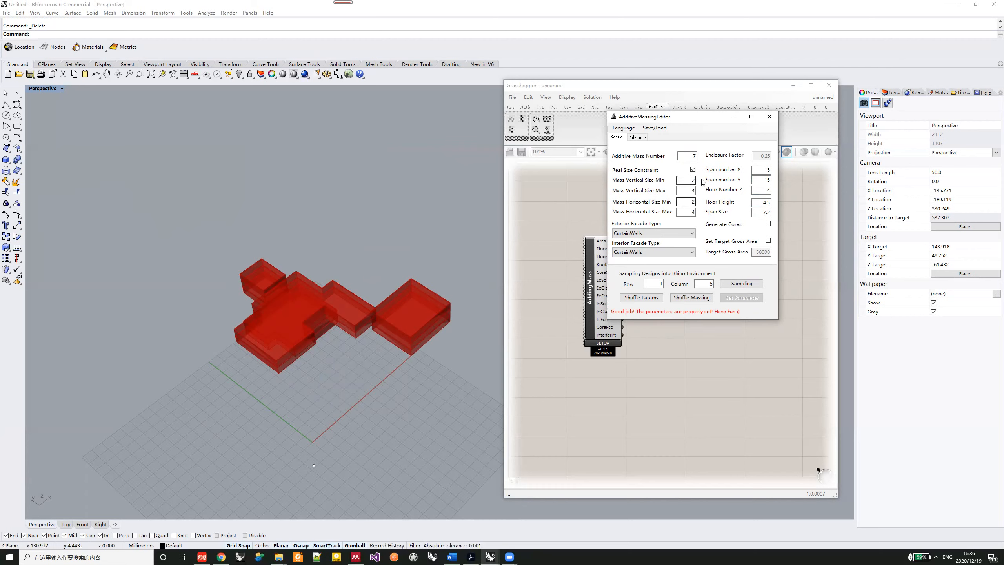
pyautogui.moveTo(397, 338); pyautogui.dragTo(368, 232, button='right')
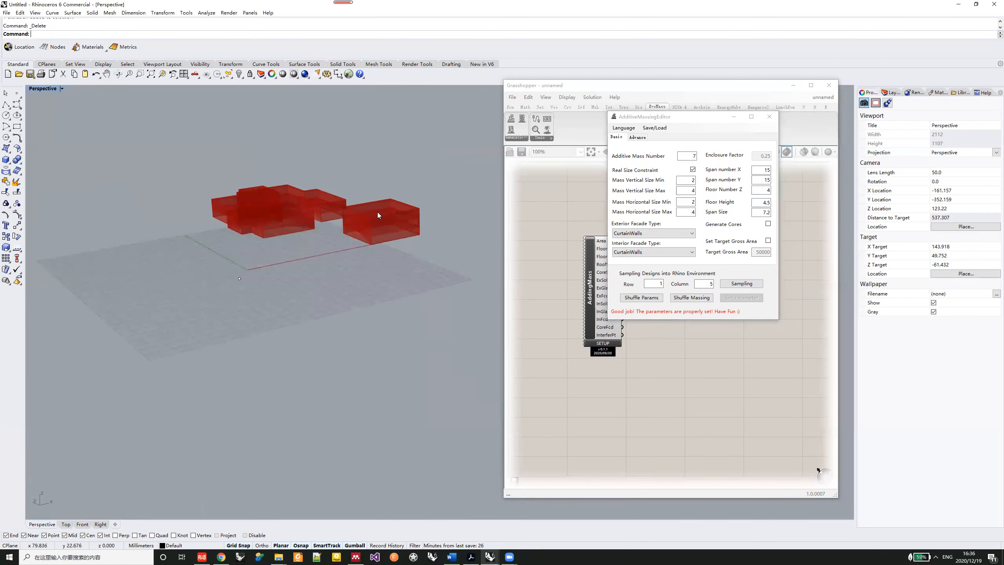
pyautogui.press('Tab')
pyautogui.press('Tab')
pyautogui.moveTo(378, 222); pyautogui.dragTo(345, 236, button='right')
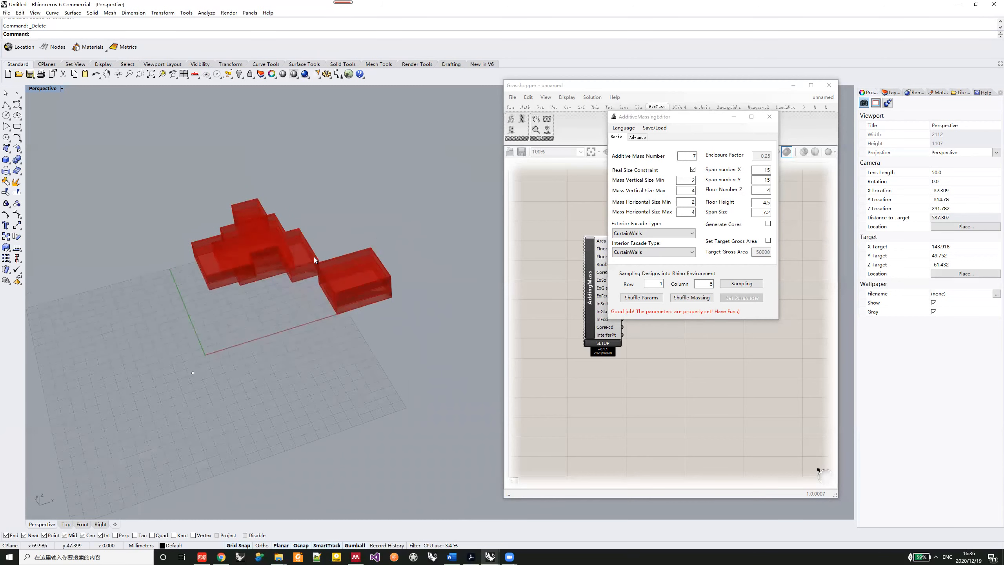
# - Apply a mass horizontal size minimum of 4 and maximum of 6, and shuffle the massing three times
pyautogui.click(690, 204)
pyautogui.press('Tab')
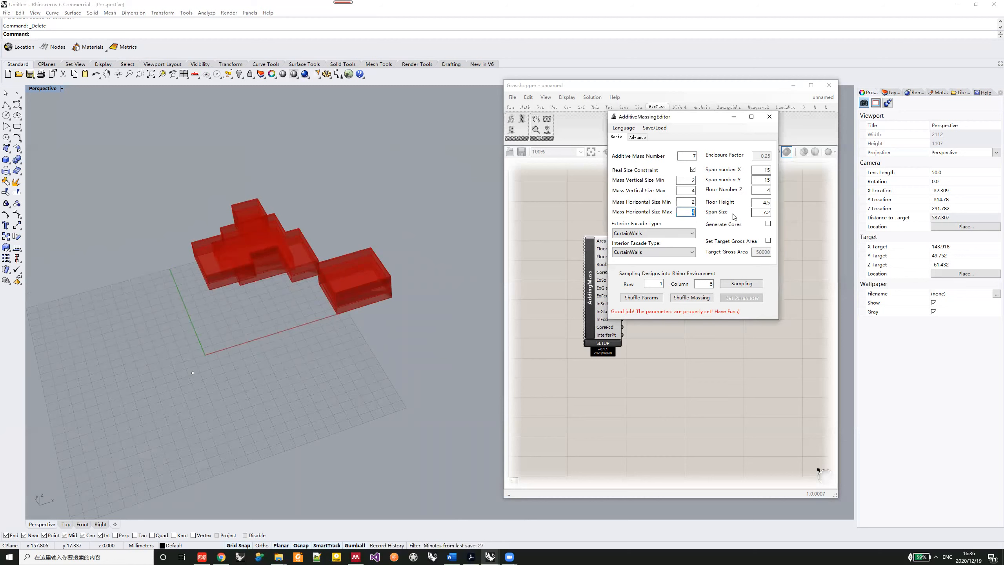
pyautogui.write('6')
pyautogui.hotkey('shift', 'Tab')
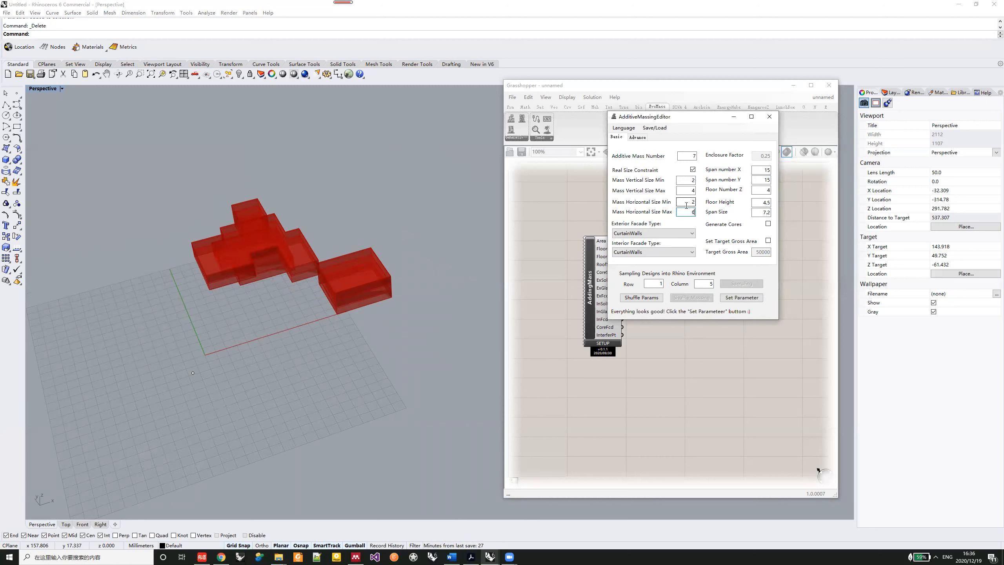
pyautogui.write('4')
pyautogui.click(751, 297)
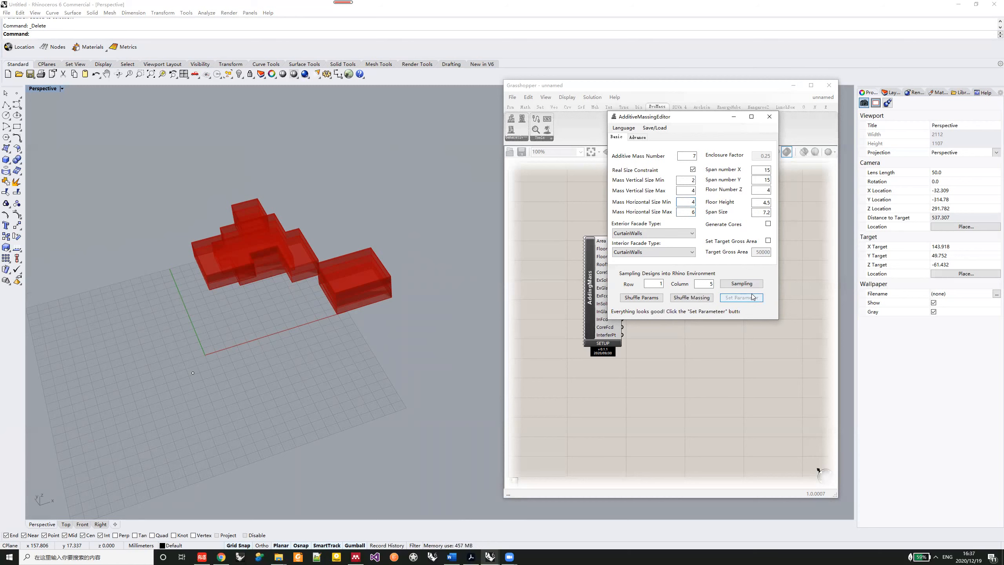
pyautogui.click(696, 300)
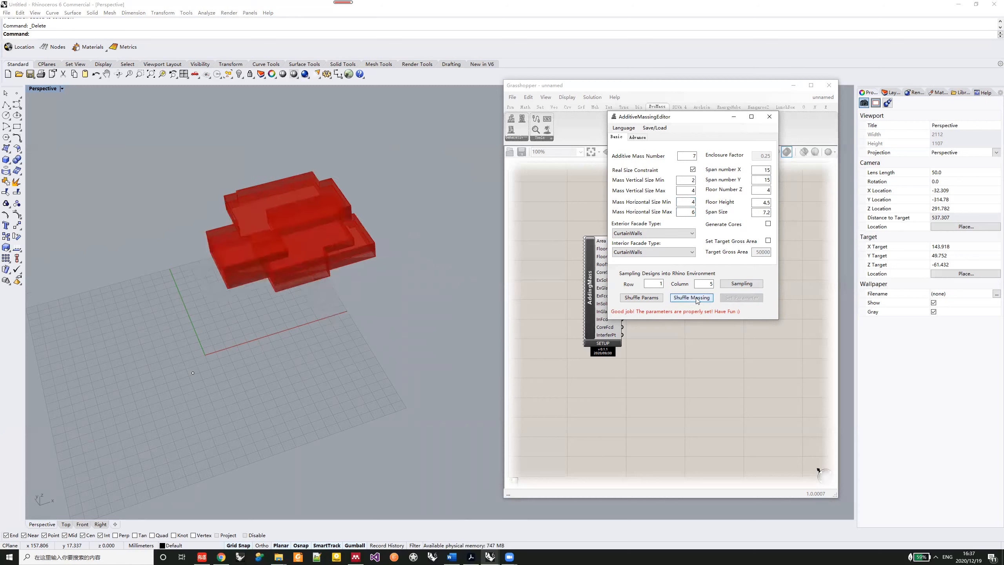
pyautogui.click(696, 300)
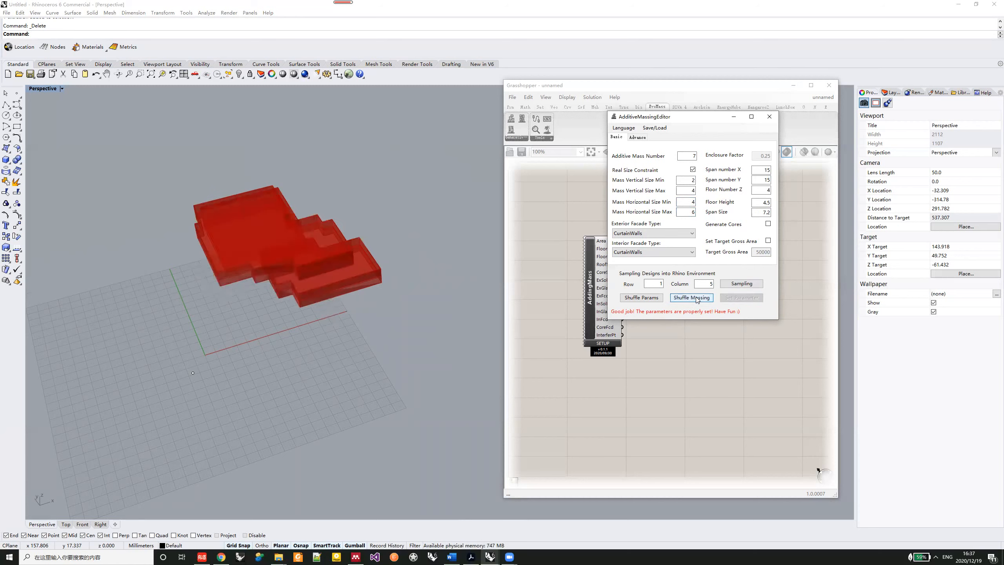
pyautogui.click(696, 300)
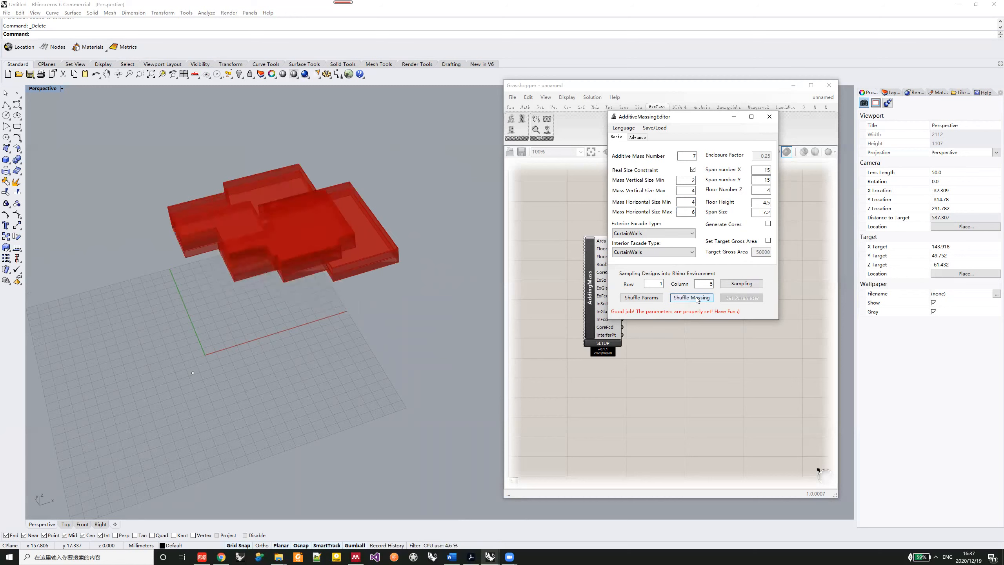
# - Apply a floor number Z of 12 to the size-constrained massing
pyautogui.doubleClick(767, 190)
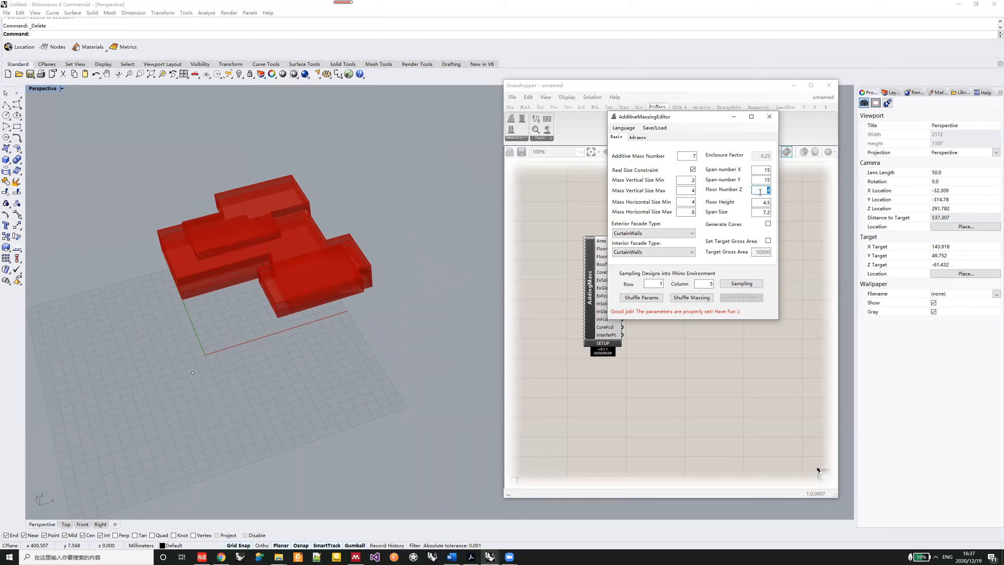
pyautogui.press('BackSpace')
pyautogui.write('12')
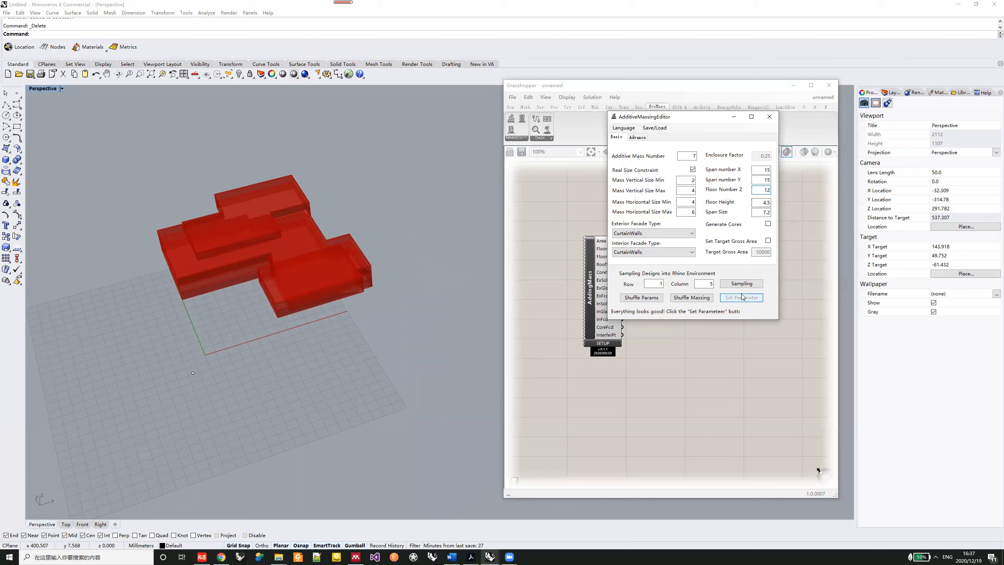
pyautogui.click(742, 297)
pyautogui.moveTo(324, 170); pyautogui.dragTo(299, 207, button='right')
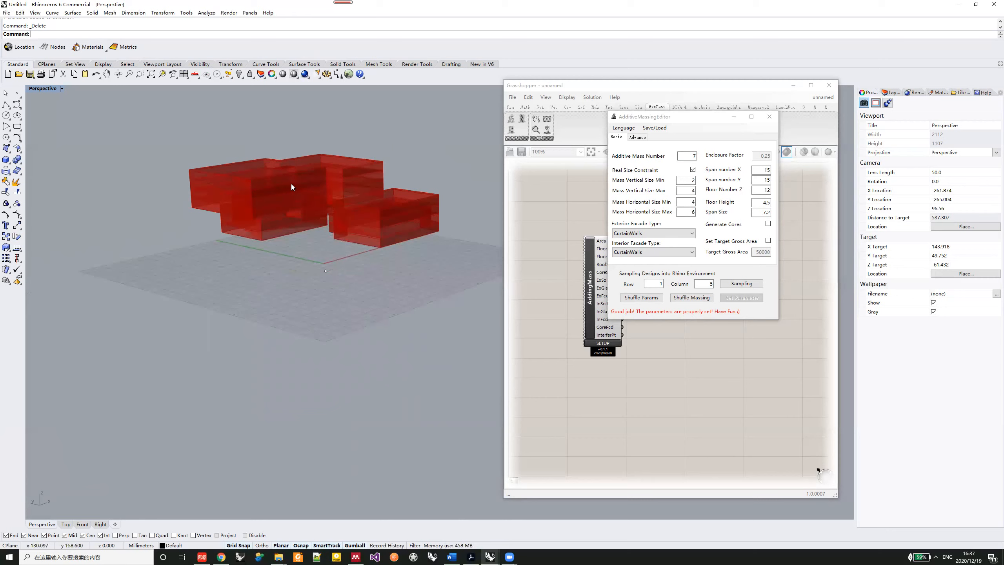
# - Apply a mass vertical size minimum of 5 and maximum of 8, and shuffle the massing twice
pyautogui.doubleClick(692, 191)
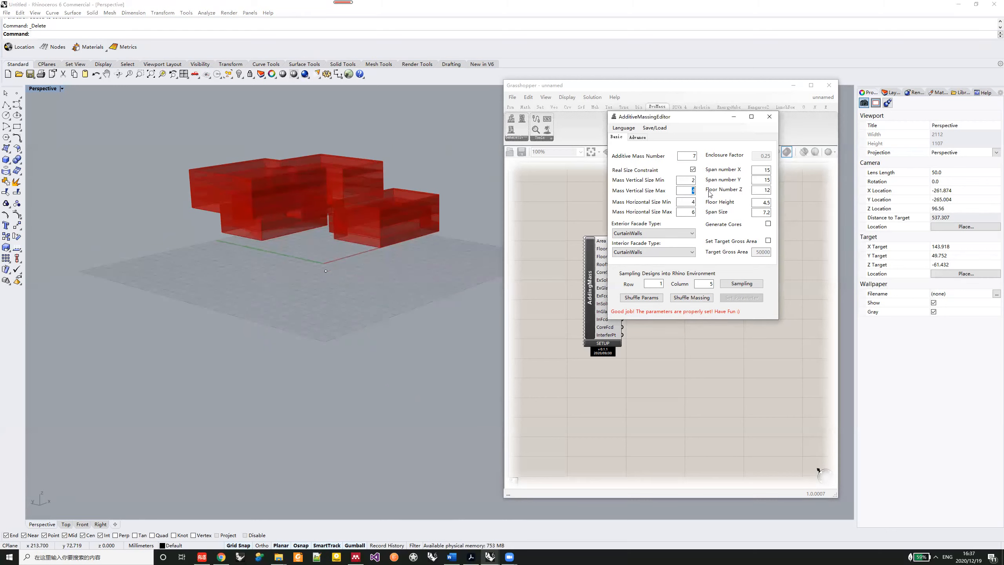
pyautogui.write('8')
pyautogui.doubleClick(693, 179)
pyautogui.write('5')
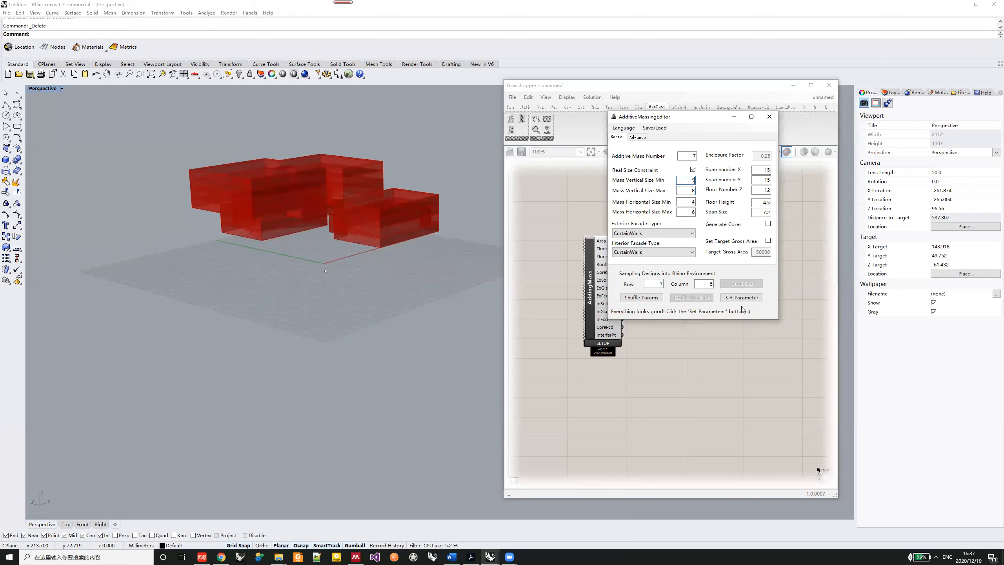
pyautogui.click(747, 298)
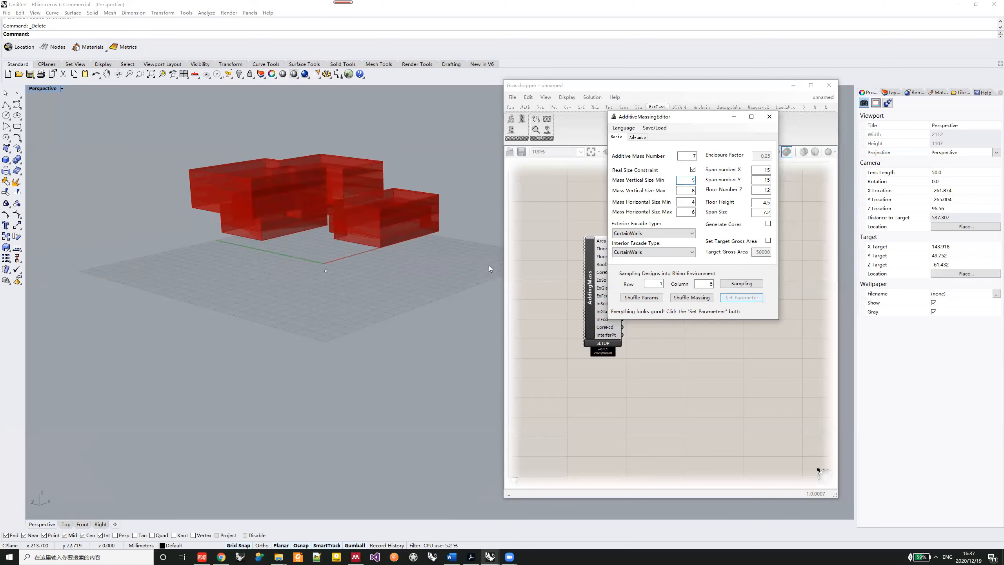
pyautogui.keyDown('shift'); pyautogui.moveTo(344, 226); pyautogui.dragTo(370, 223, button='right'); pyautogui.keyUp('shift')
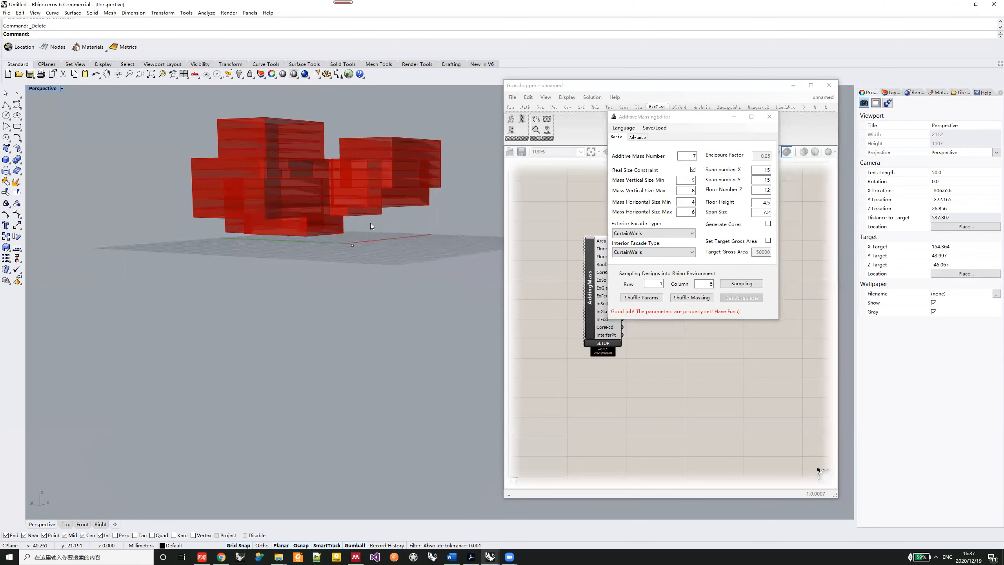
pyautogui.click(697, 297)
pyautogui.click(697, 298)
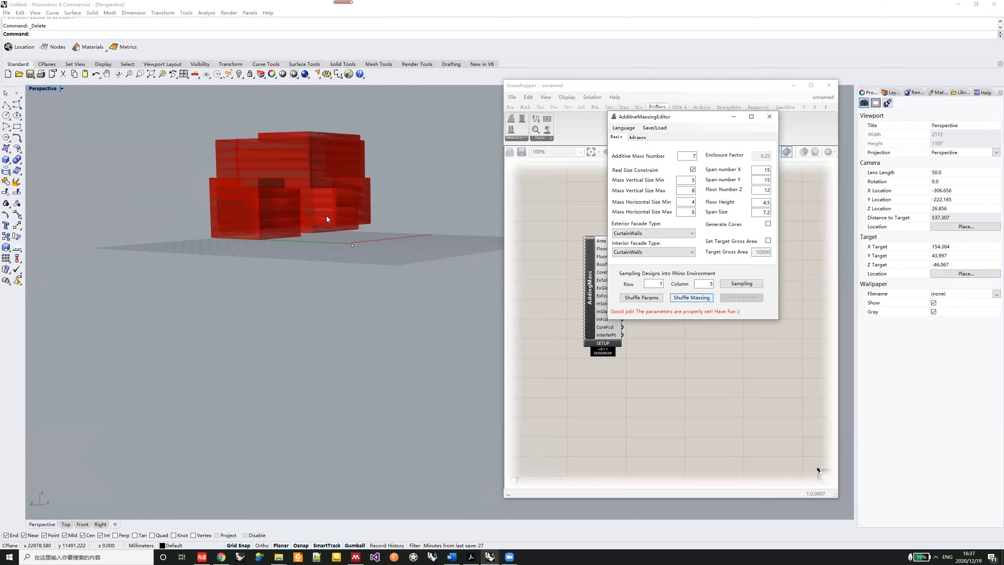
pyautogui.moveTo(327, 216); pyautogui.dragTo(327, 297, button='right')
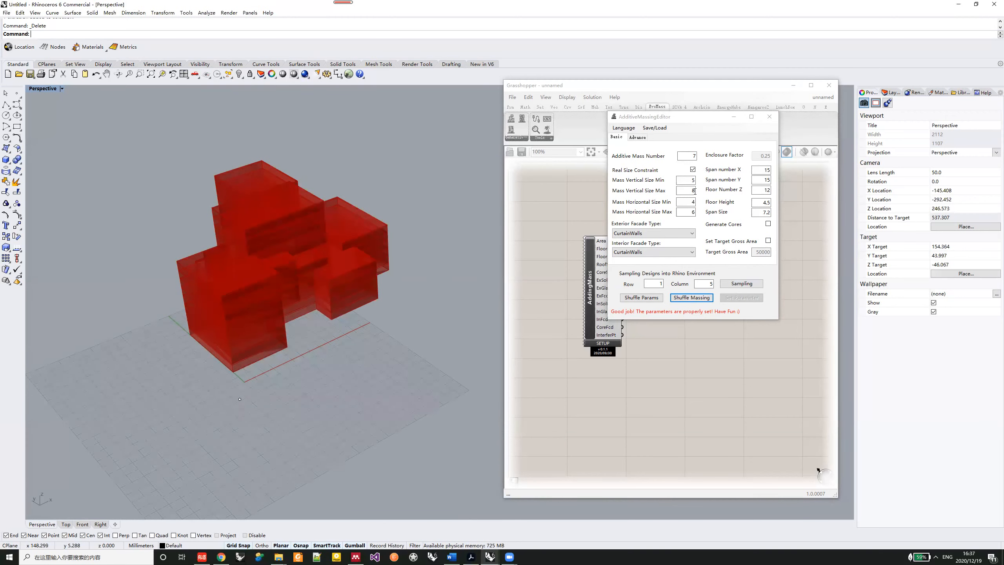
# - Close the massing editor and examine the gross area output of the AddingMass component
pyautogui.click(769, 117)
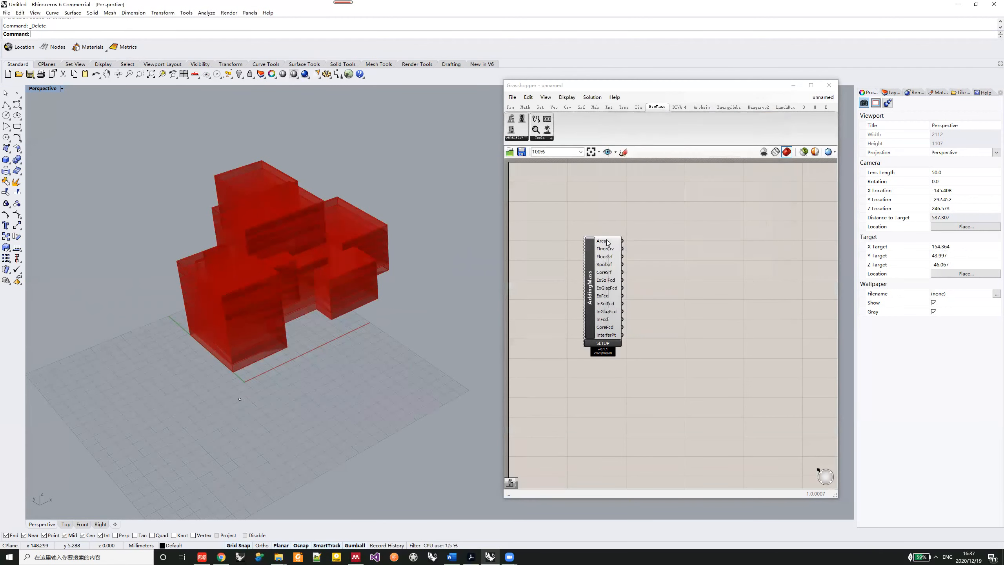
pyautogui.moveTo(604, 242)
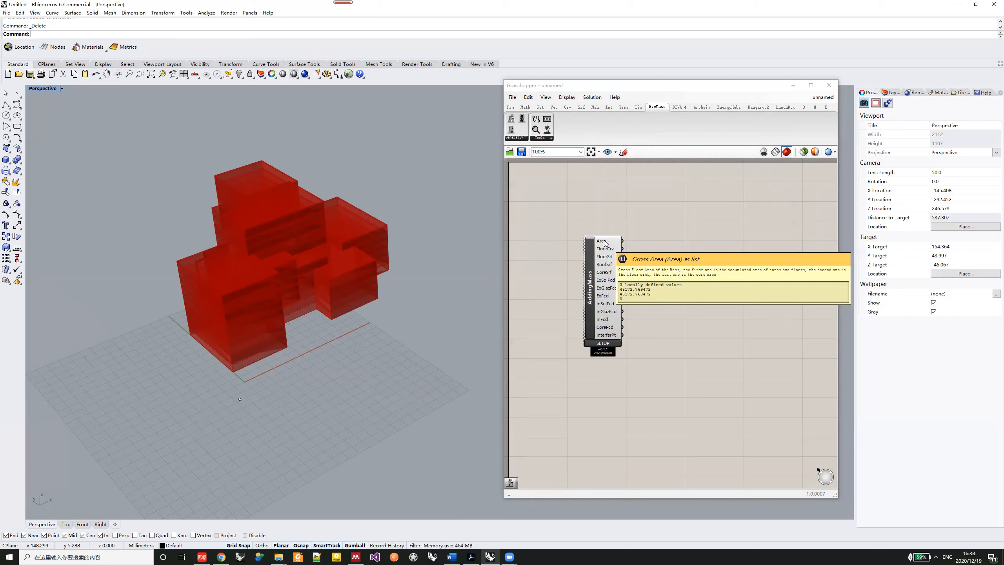
# - Reopen the AddingMass component's editor, enable the target gross area and apply a value of 40000
pyautogui.doubleClick(604, 243)
pyautogui.click(288, 251)
pyautogui.moveTo(228, 130); pyautogui.dragTo(684, 123)
pyautogui.click(730, 256)
pyautogui.press('Delete')
pyautogui.write('40000')
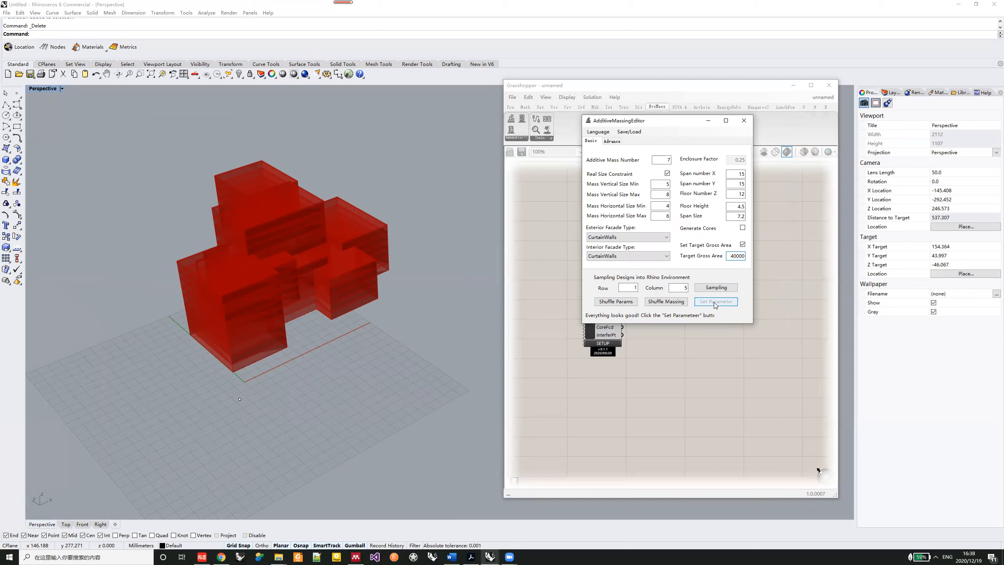
# - Apply the massing parameters, move the massing editor clear of the AddingMass component, and shuffle the massing three times
pyautogui.click(714, 302)
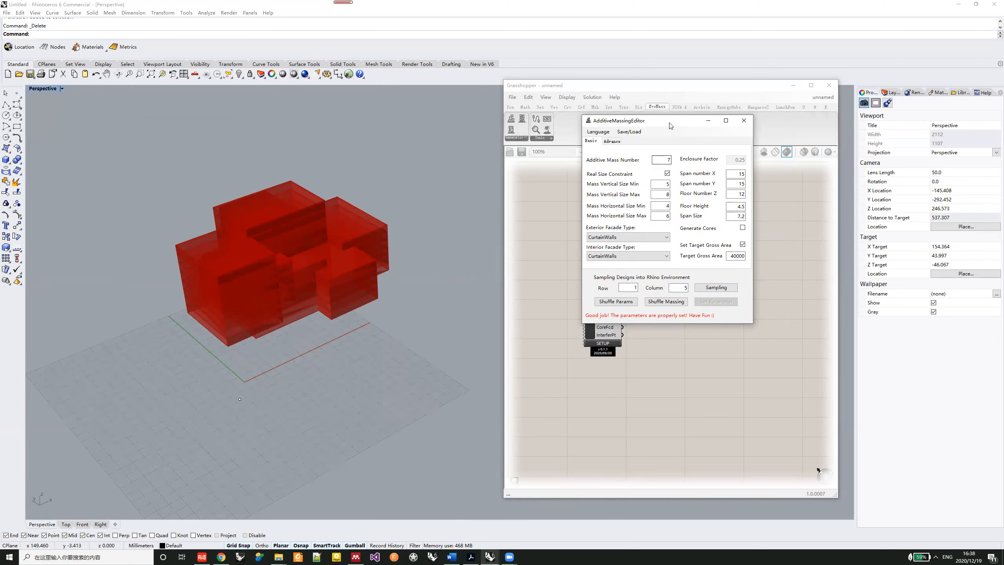
pyautogui.moveTo(671, 121); pyautogui.dragTo(743, 199)
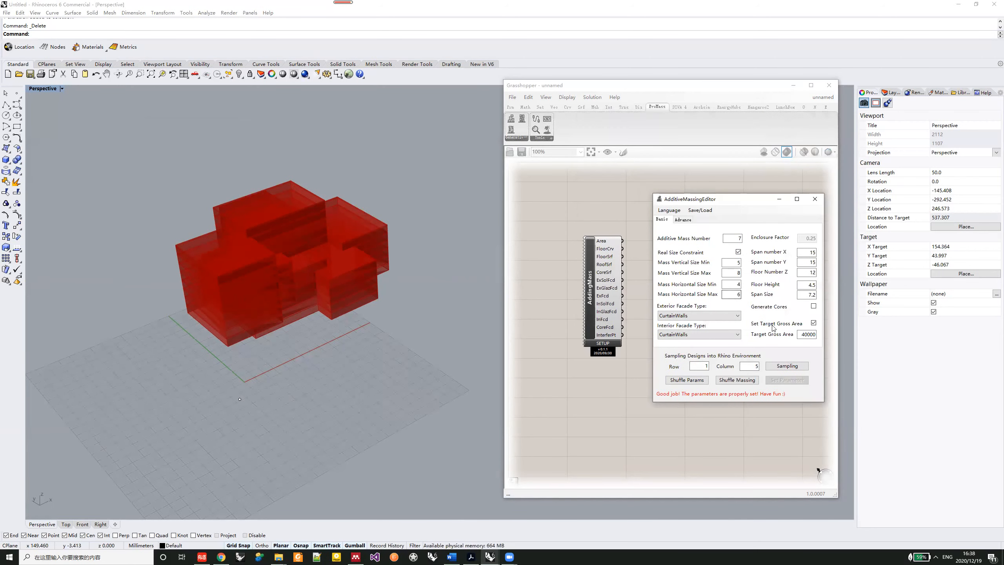
pyautogui.moveTo(601, 245)
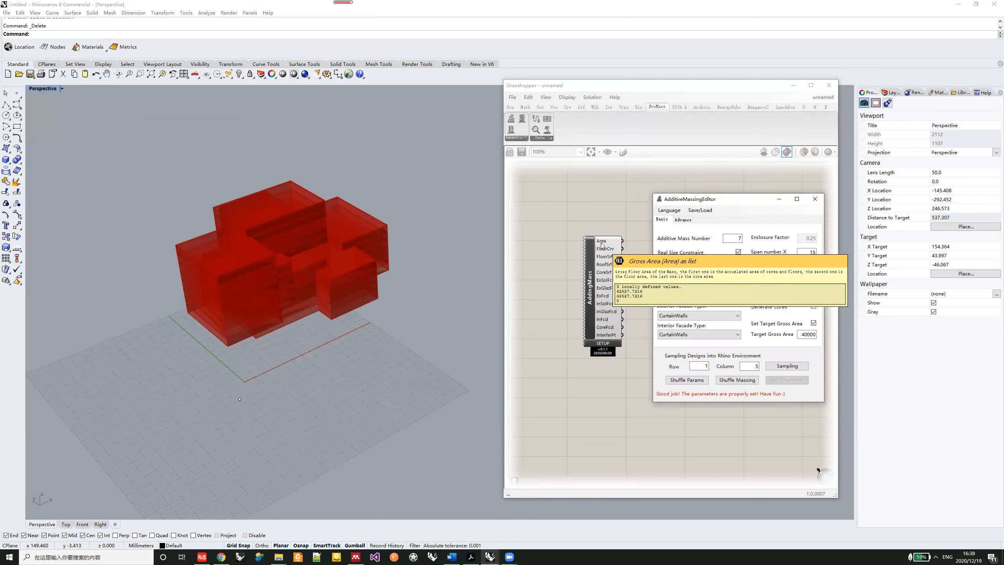
pyautogui.click(737, 380)
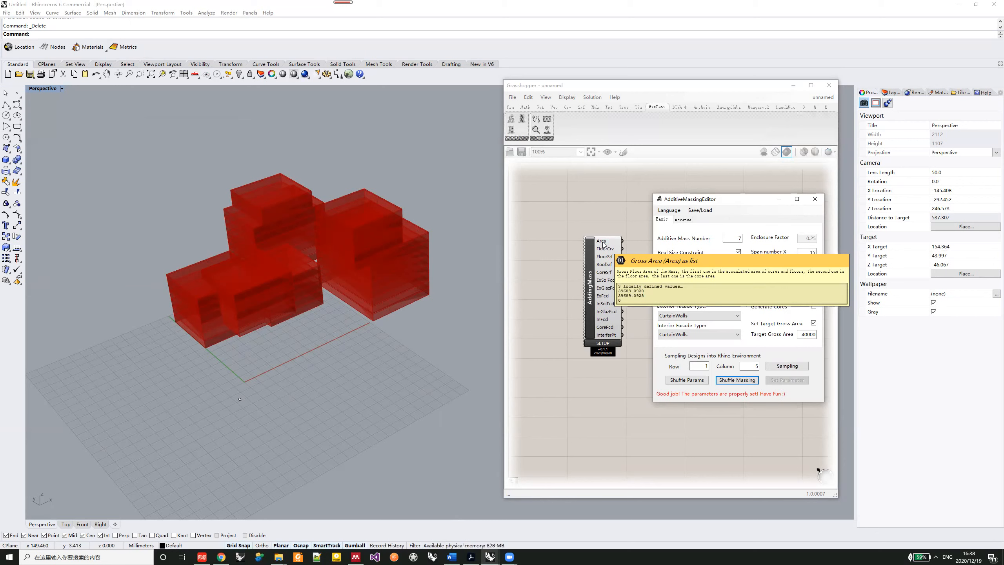
pyautogui.click(733, 380)
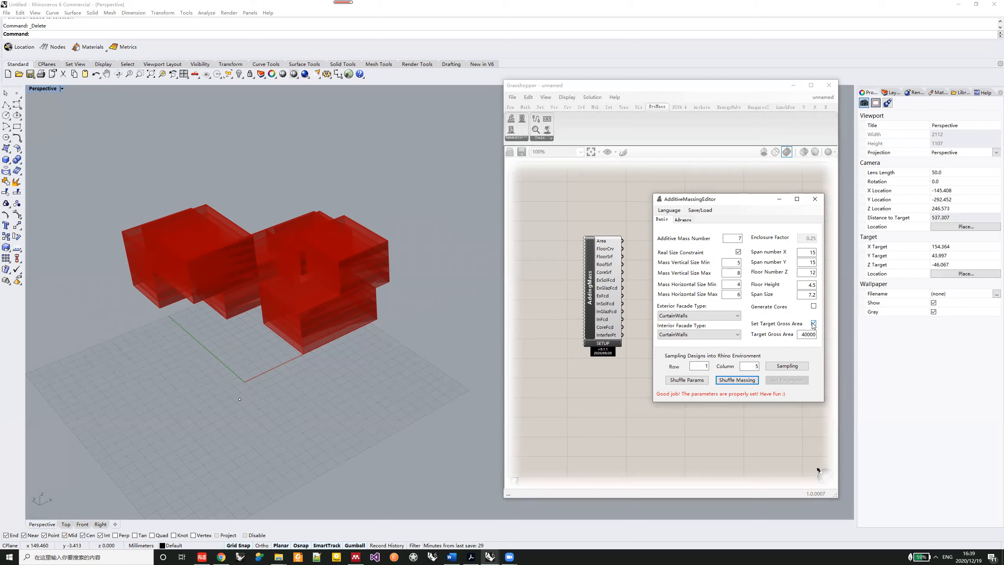
pyautogui.click(743, 379)
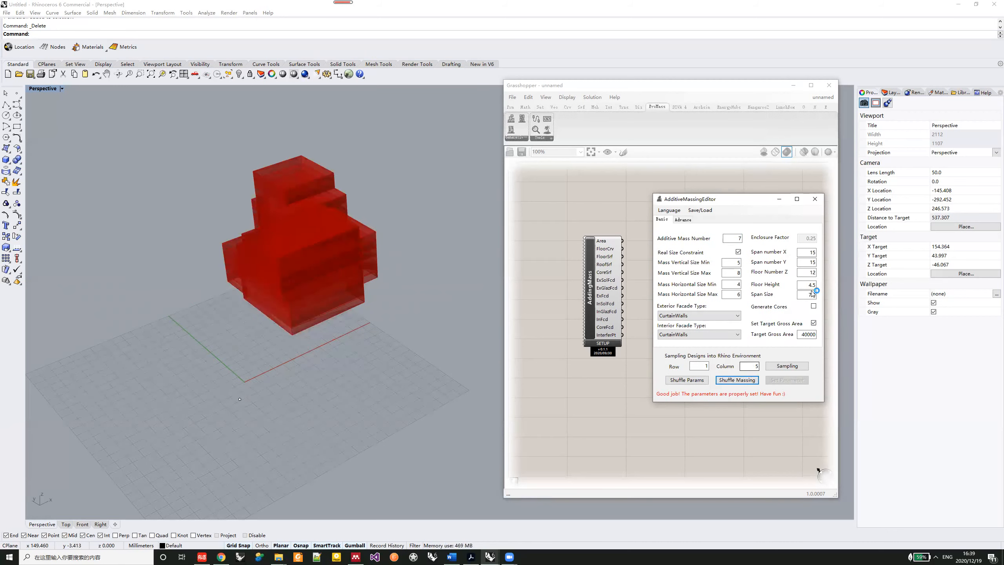
# - Disable the target gross area, apply the existing Rhino point outside the massing as the interfering point, and shuffle the massing
pyautogui.click(813, 323)
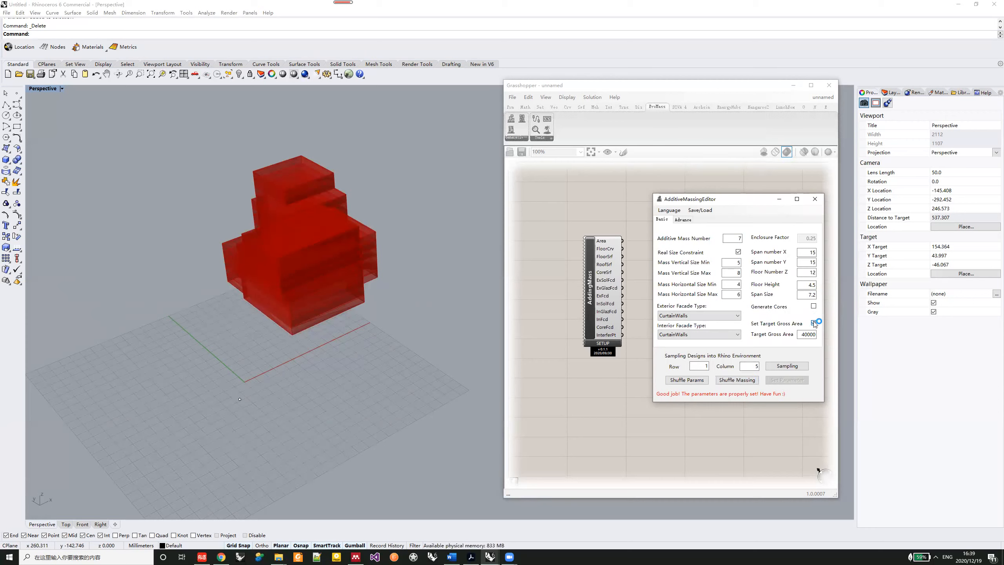
pyautogui.click(683, 221)
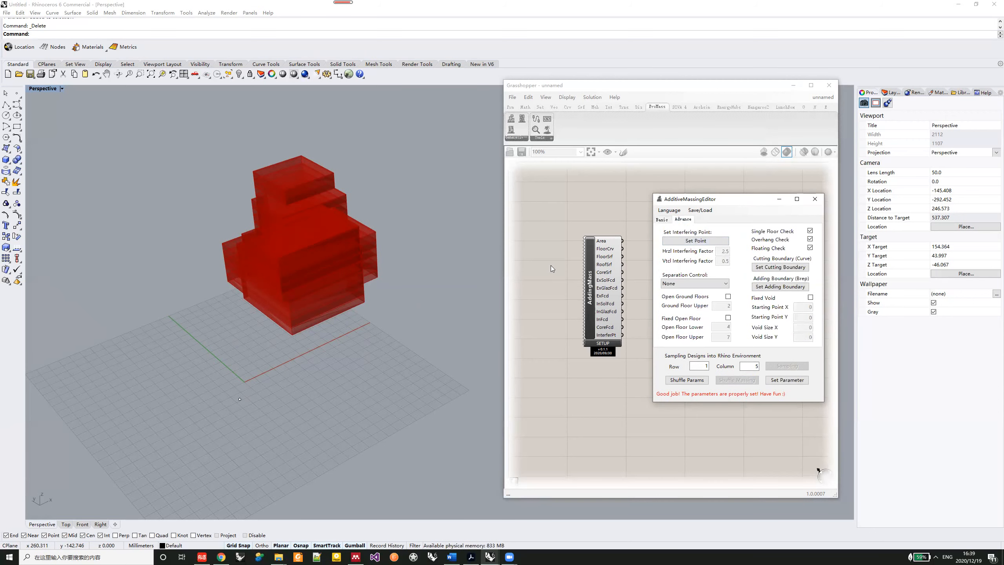
pyautogui.moveTo(323, 281)
pyautogui.mouseDown(button='right')
pyautogui.moveTo(306, 301)
pyautogui.moveTo(272, 294)
pyautogui.moveTo(255, 265)
pyautogui.moveTo(278, 263)
pyautogui.moveTo(237, 285)
pyautogui.moveTo(305, 261)
pyautogui.moveTo(348, 298)
pyautogui.moveTo(498, 340)
pyautogui.mouseUp(button='right')
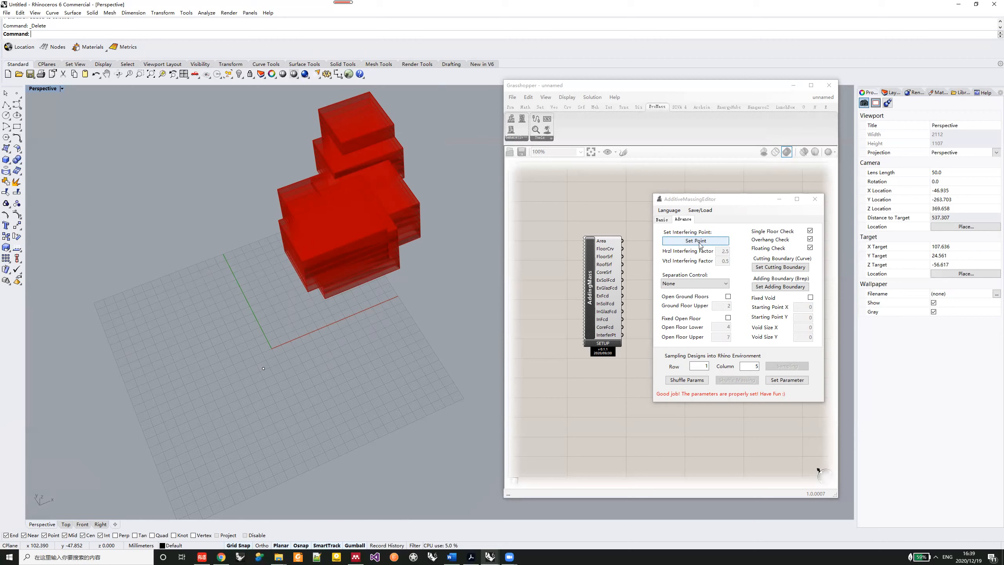
pyautogui.click(698, 242)
pyautogui.click(263, 368)
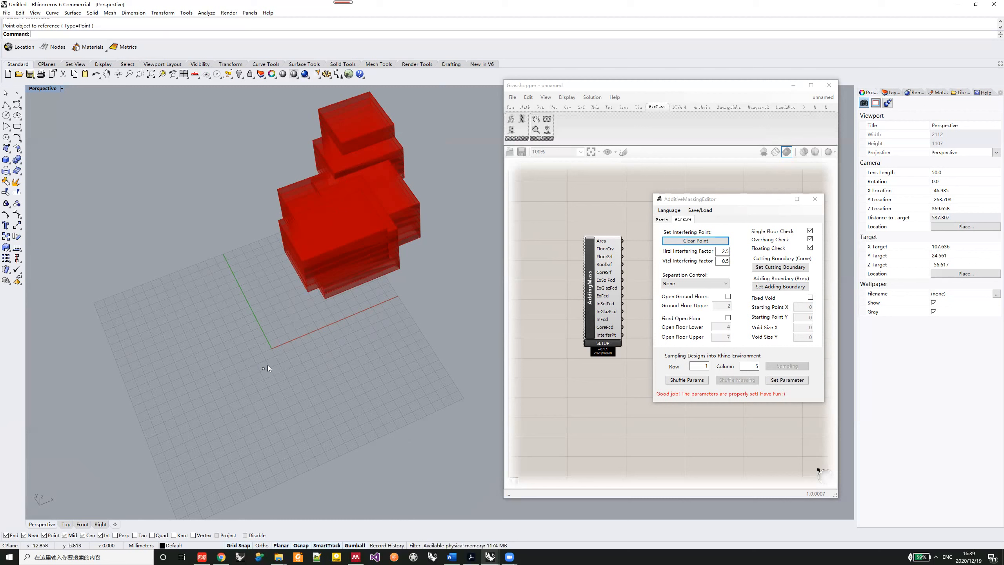
pyautogui.click(796, 380)
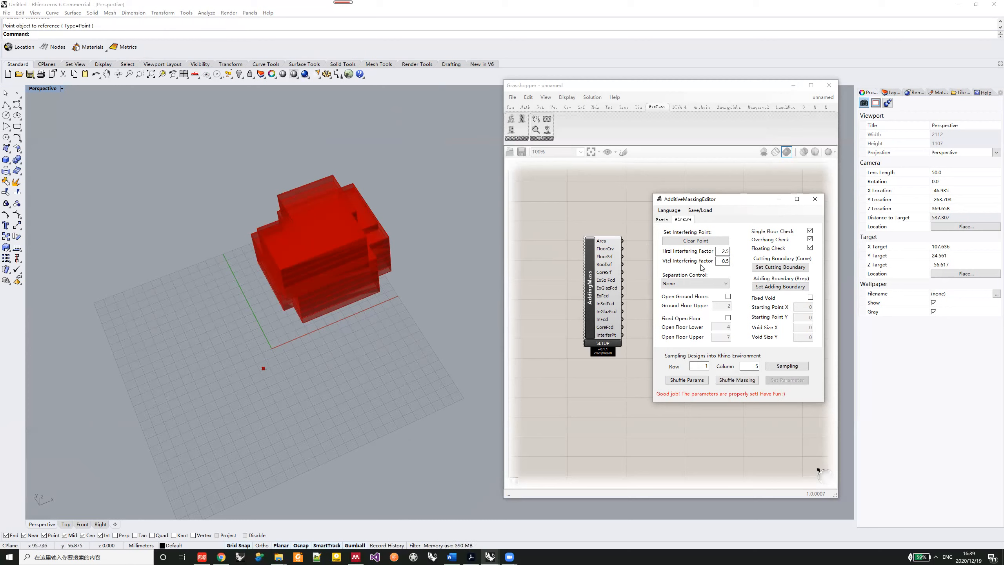
pyautogui.click(743, 380)
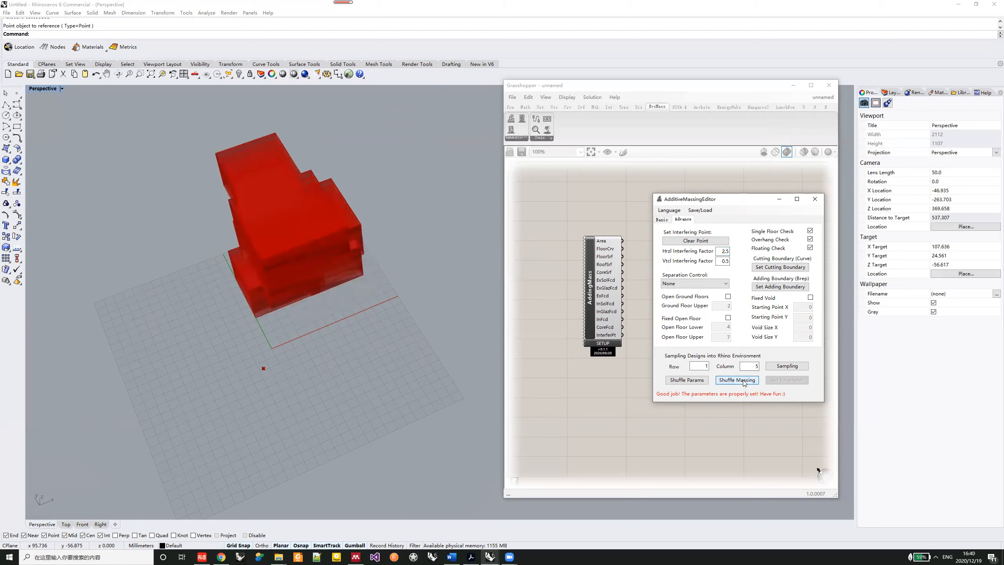
# - Apply a horizontal interfering factor of -2.5 and a vertical interfering factor of -0.5 to the massing
pyautogui.click(721, 250)
pyautogui.write('-')
pyautogui.click(723, 261)
pyautogui.write('-')
pyautogui.click(782, 380)
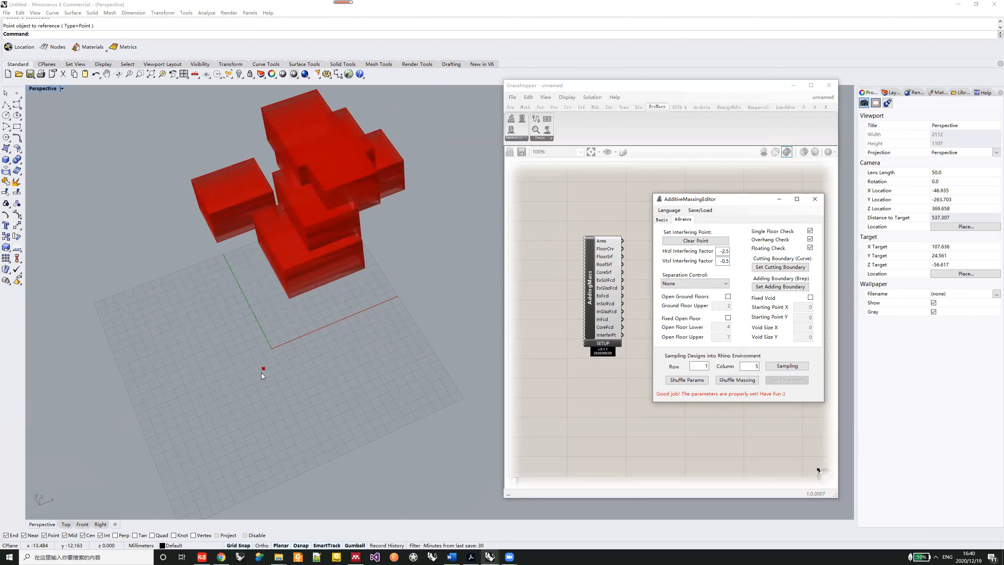
# - Clear the interfering point and apply the change to the massing
pyautogui.click(706, 242)
pyautogui.click(790, 380)
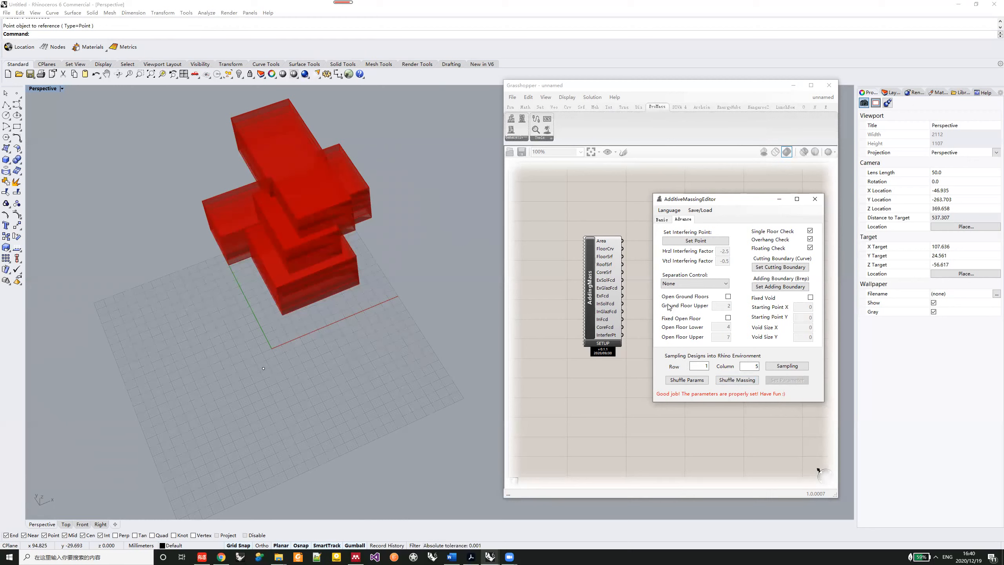
pyautogui.moveTo(339, 254); pyautogui.dragTo(412, 260, button='right')
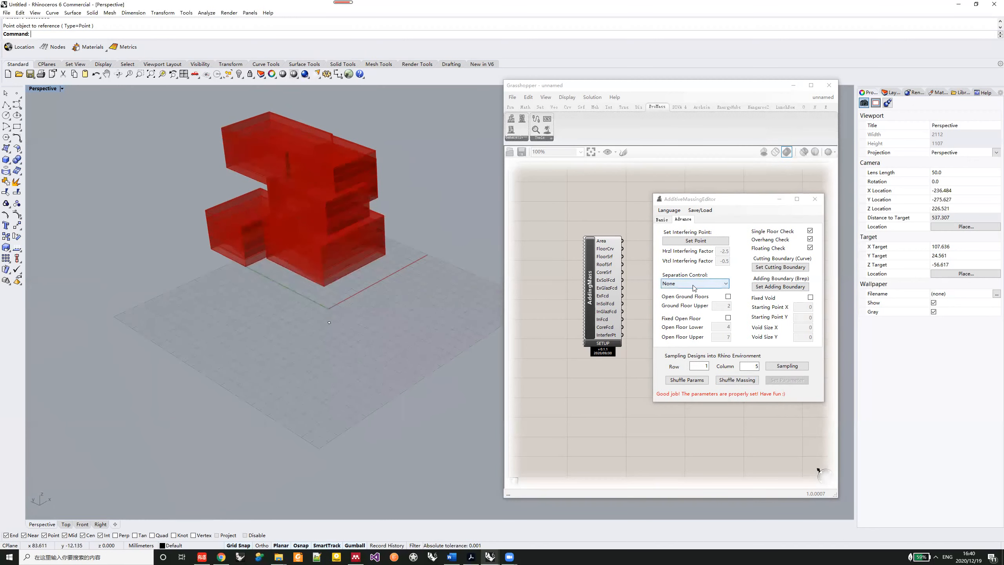
pyautogui.moveTo(277, 190); pyautogui.dragTo(274, 230, button='right')
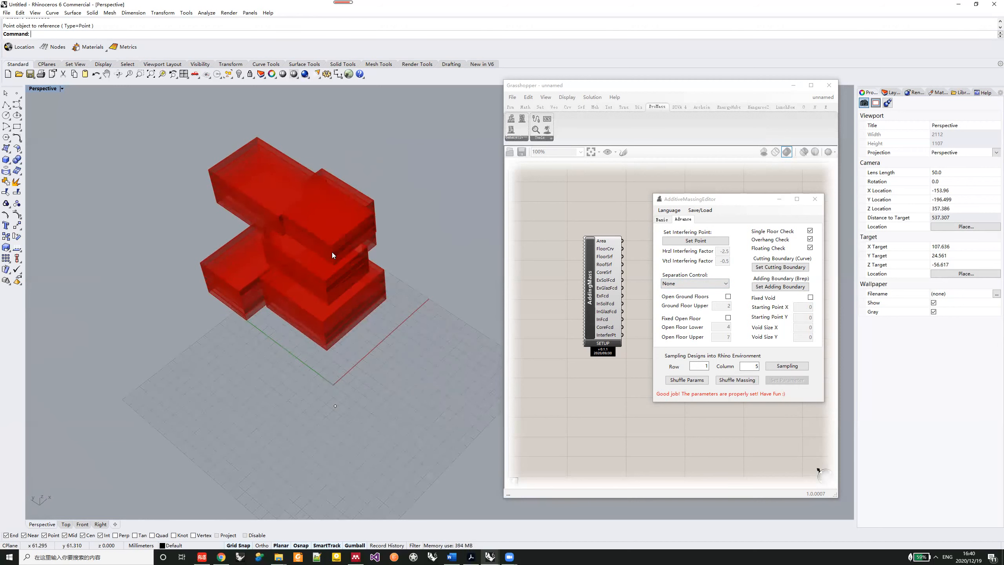
# - Set the separation control to Horizontal and apply it to the massing
pyautogui.click(710, 278)
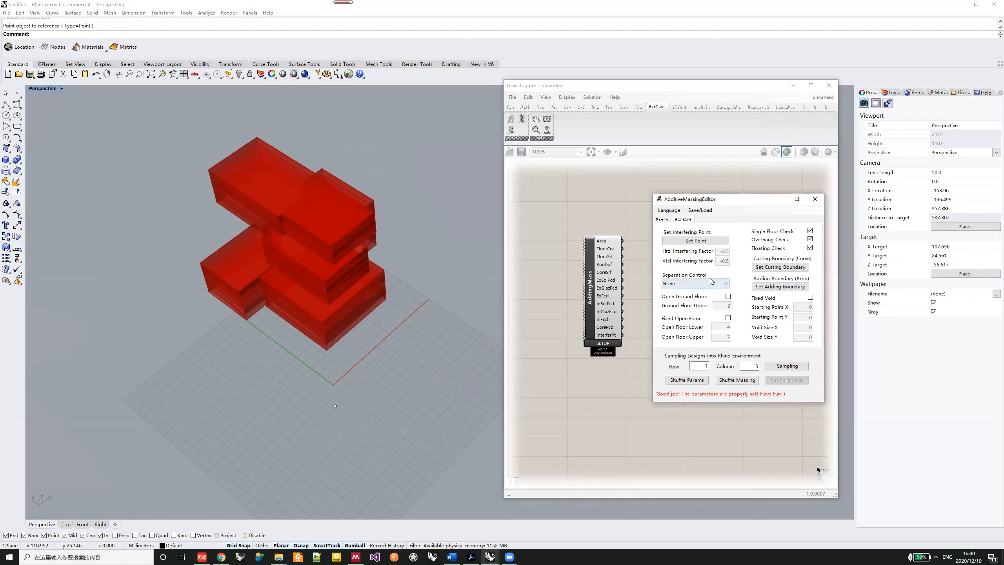
pyautogui.click(709, 279)
pyautogui.click(701, 298)
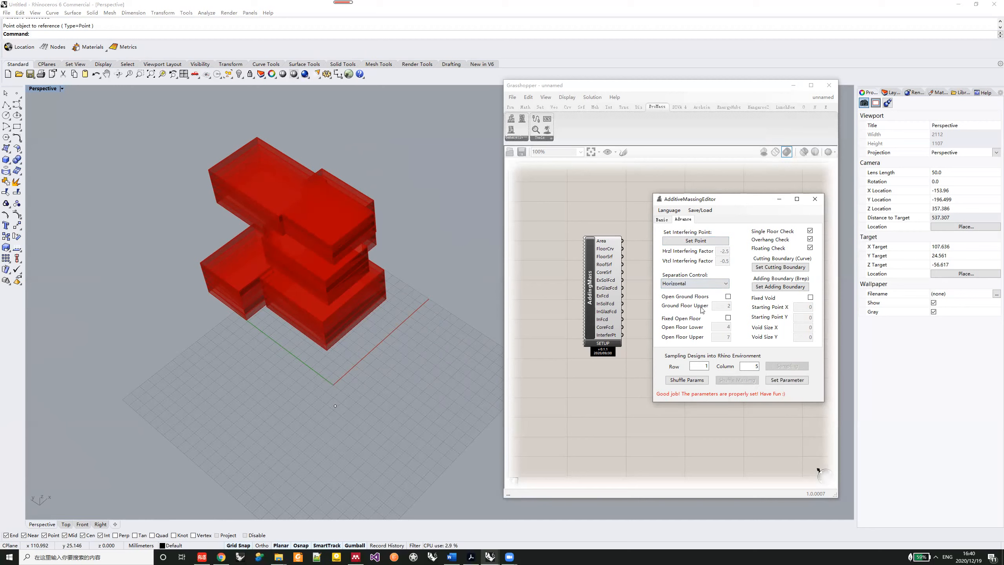
pyautogui.click(792, 381)
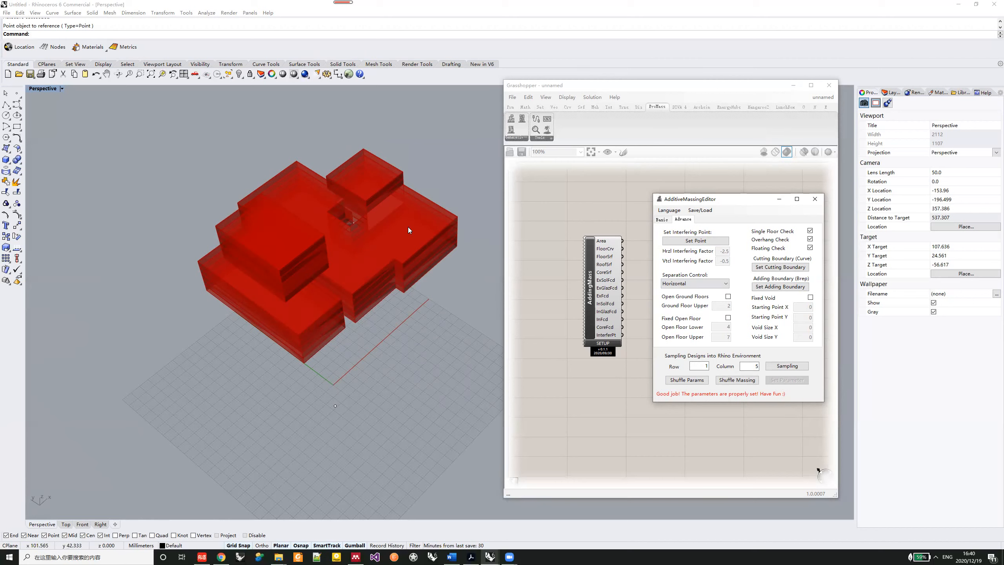
# - Apply the Vertical separation control and shuffle the massing several times, viewed from a low angle
pyautogui.click(690, 283)
pyautogui.click(686, 305)
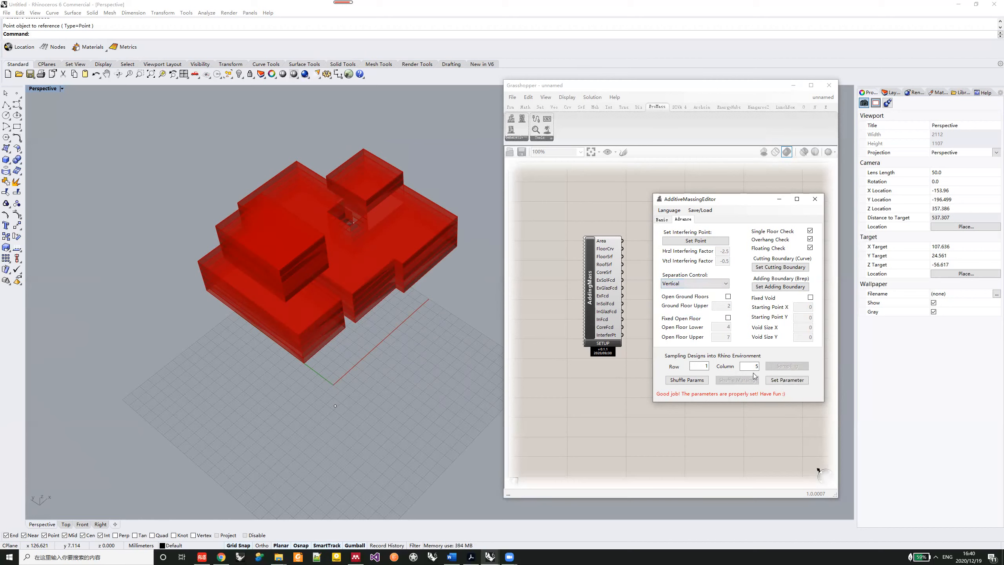
pyautogui.moveTo(356, 281); pyautogui.dragTo(374, 192, button='right')
pyautogui.click(743, 382)
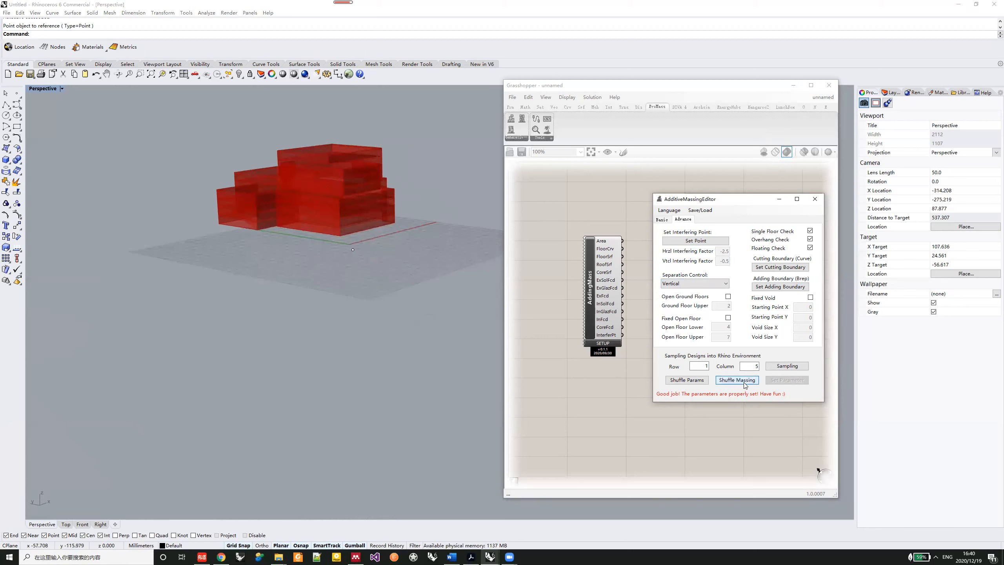
pyautogui.click(744, 382)
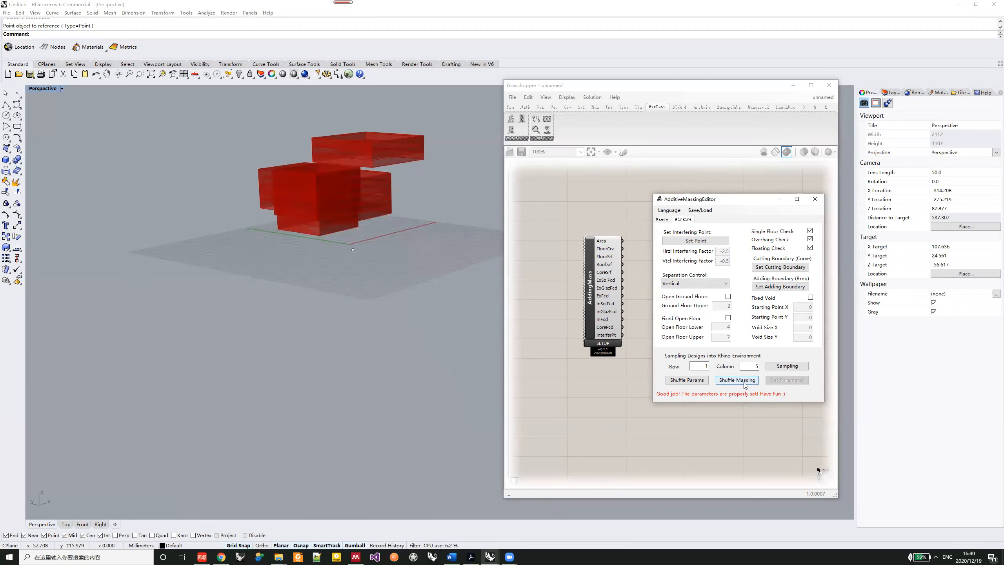
pyautogui.click(744, 382)
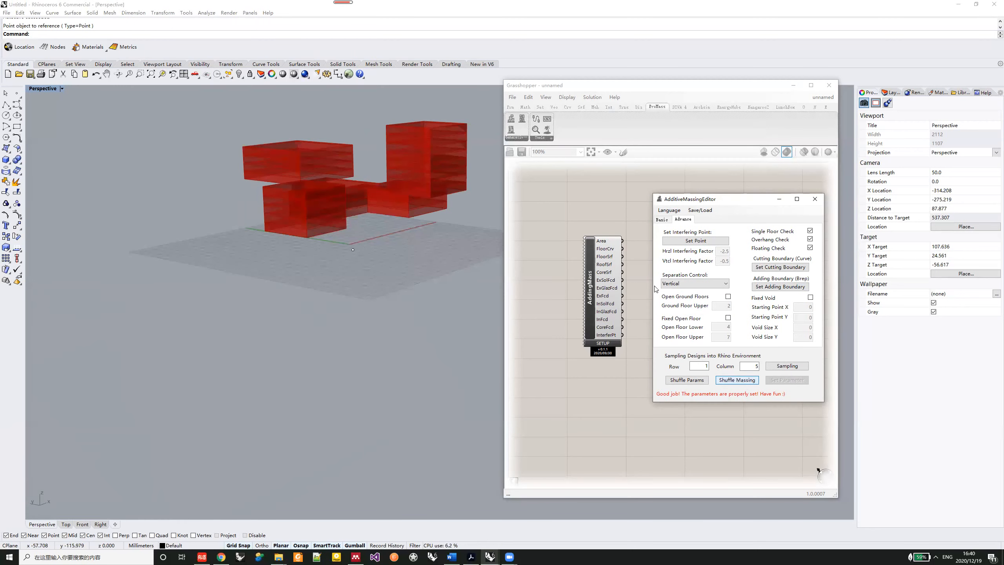
pyautogui.click(743, 382)
# - Apply the Horizontal+Vertical separation control and shuffle the massing three times
pyautogui.click(715, 283)
pyautogui.click(698, 312)
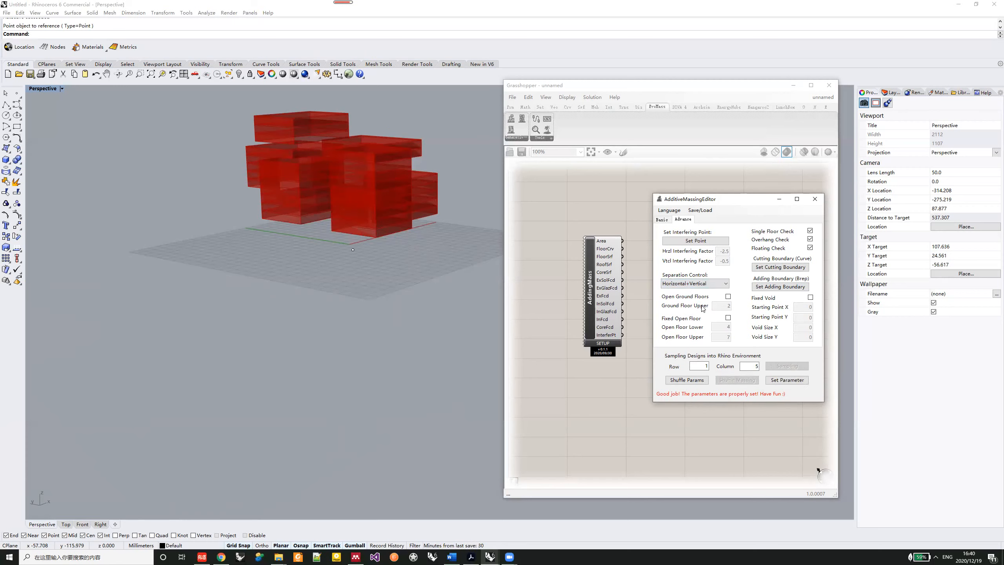
pyautogui.click(789, 381)
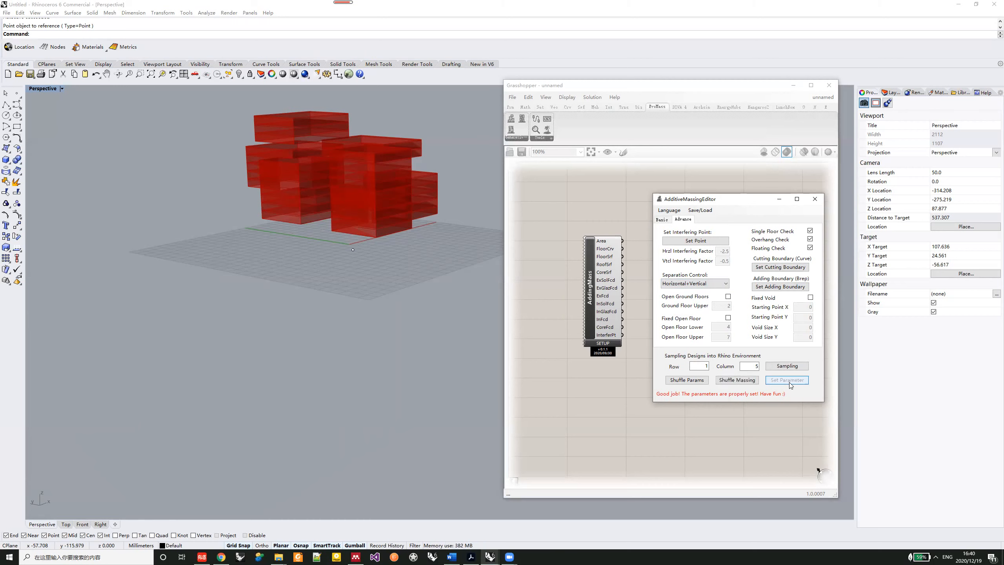
pyautogui.click(743, 380)
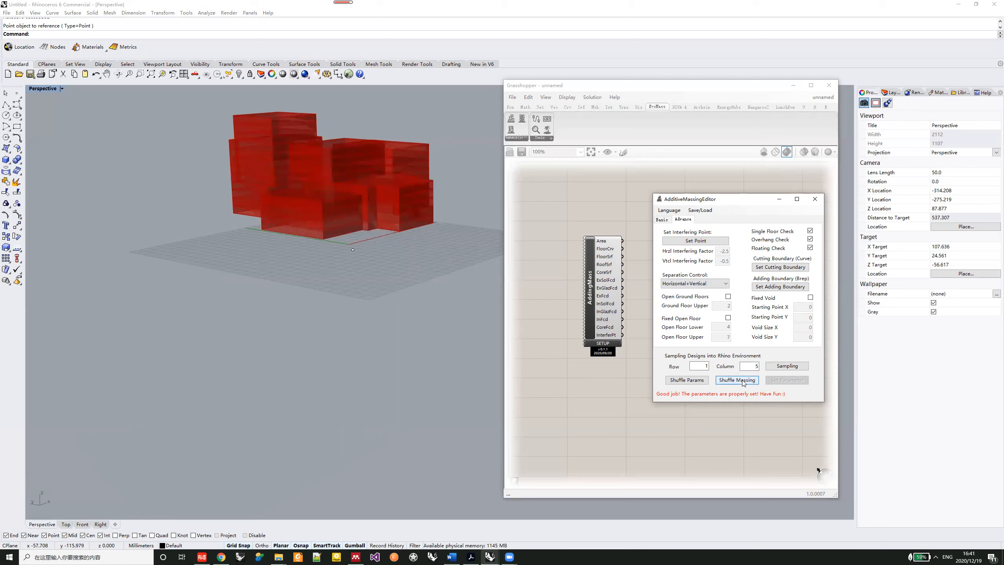
pyautogui.click(743, 380)
pyautogui.click(742, 379)
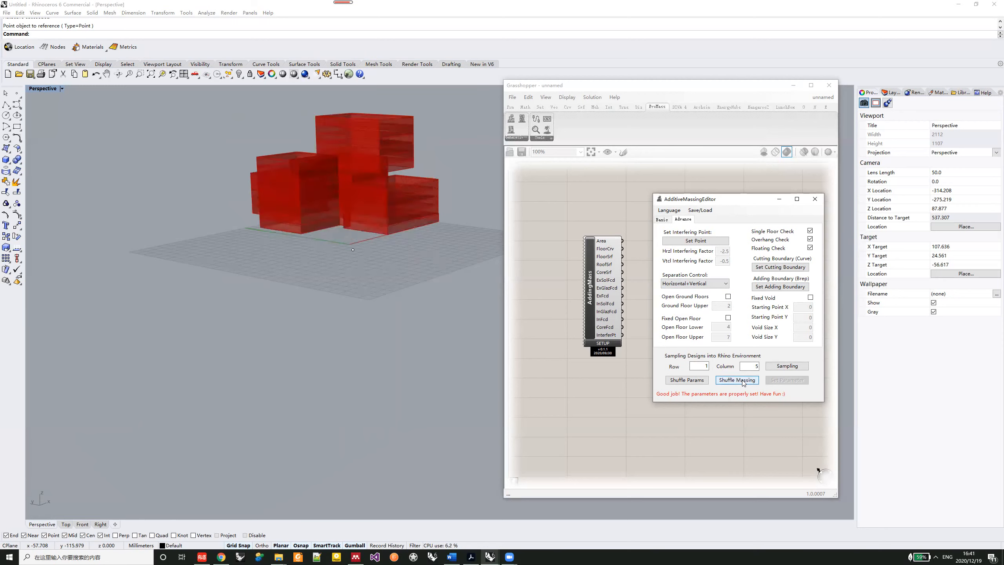
# - Return the separation control to None, disable the single floor, overhang and floating checks, and apply the parameters
pyautogui.moveTo(394, 224); pyautogui.dragTo(381, 264, button='right')
pyautogui.click(687, 286)
pyautogui.click(683, 297)
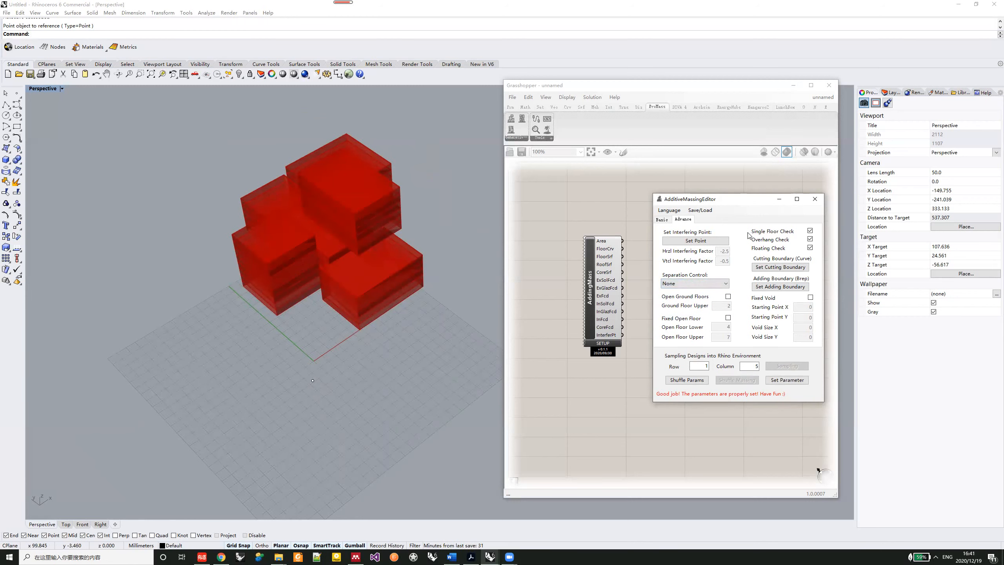
pyautogui.click(810, 230)
pyautogui.click(809, 240)
pyautogui.moveTo(293, 288); pyautogui.dragTo(366, 269, button='right')
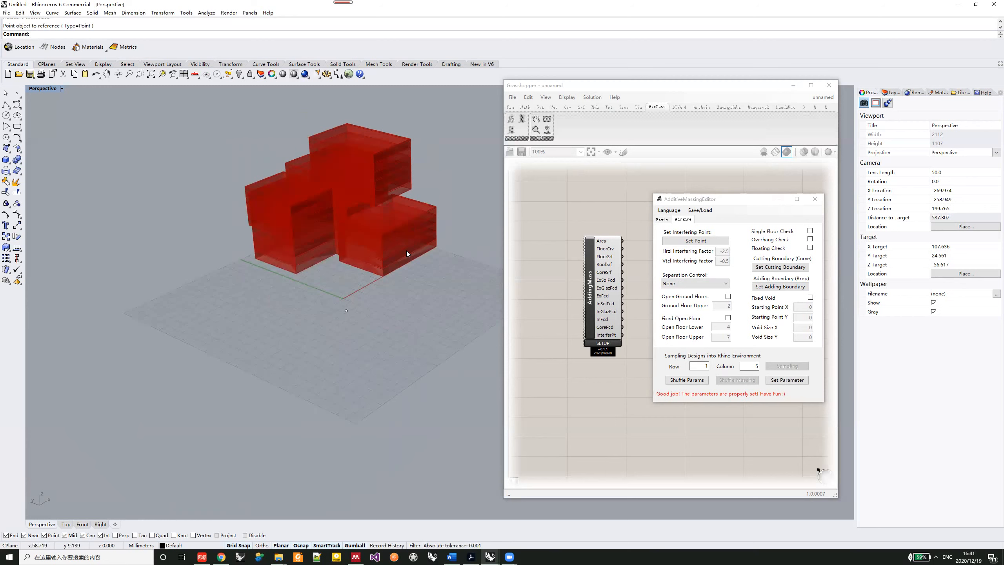
pyautogui.click(787, 380)
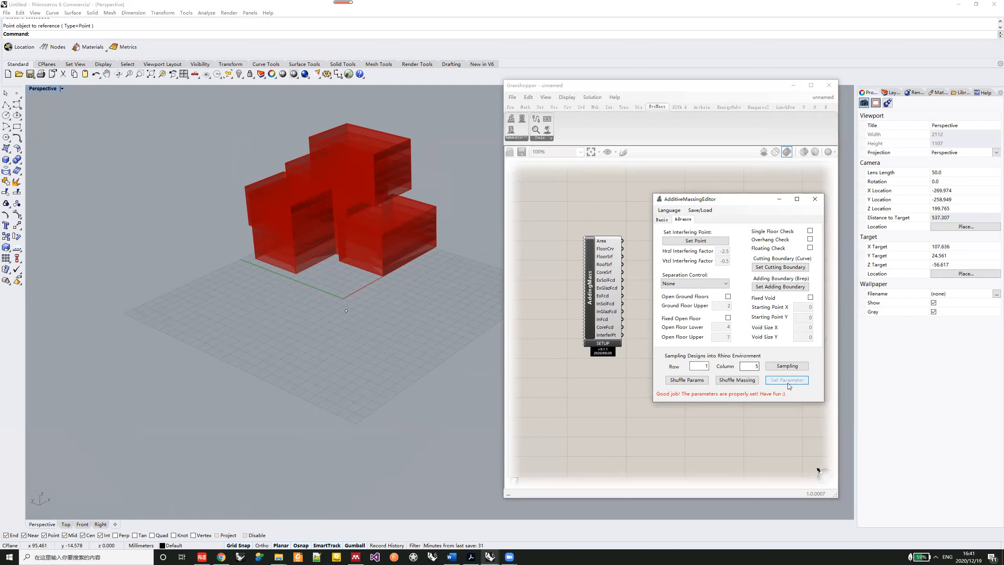
# - Shuffle the massing three times without the floor, overhang and floating checks, viewed from near ground level
pyautogui.moveTo(379, 269); pyautogui.dragTo(391, 213, button='right')
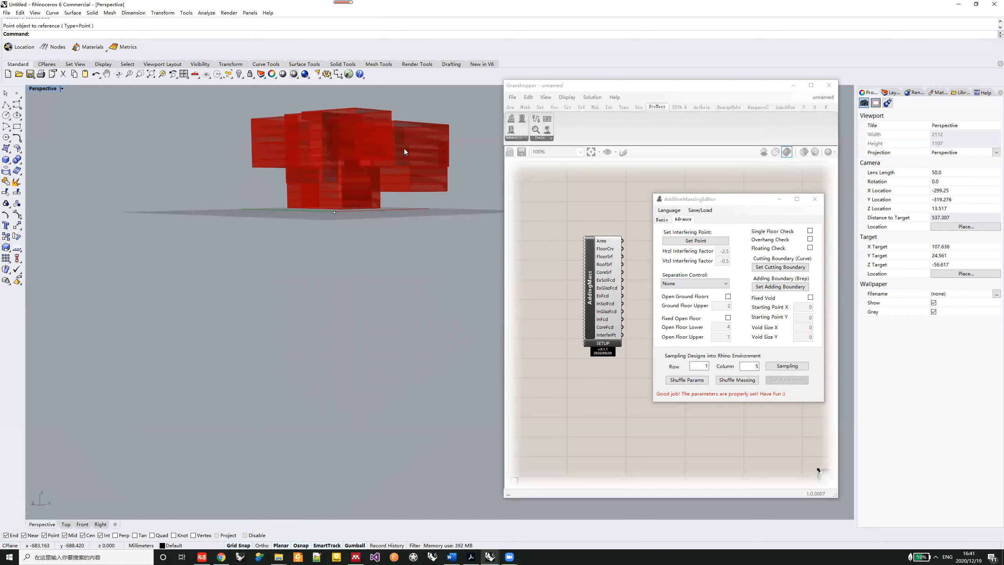
pyautogui.click(745, 381)
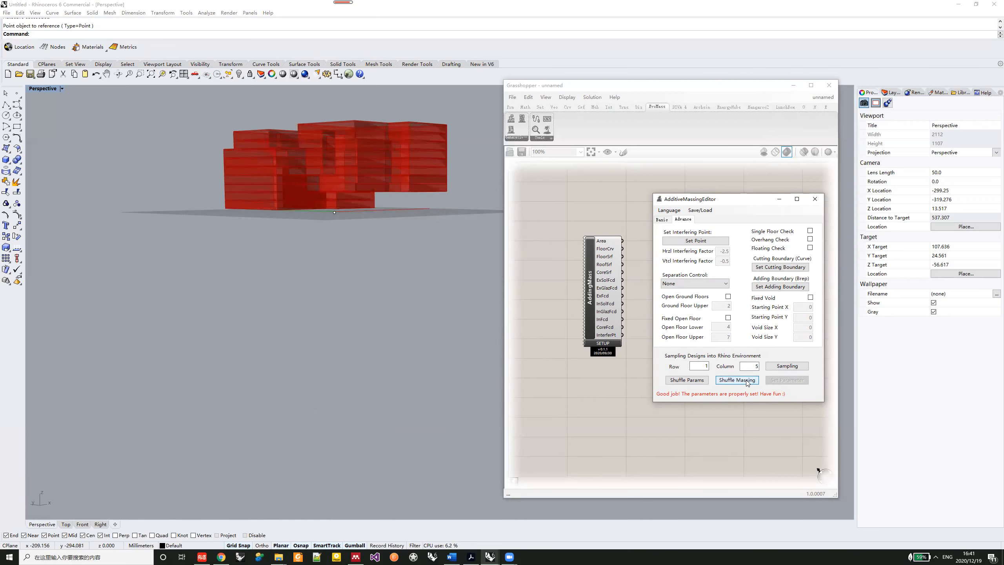
pyautogui.click(746, 380)
pyautogui.click(746, 381)
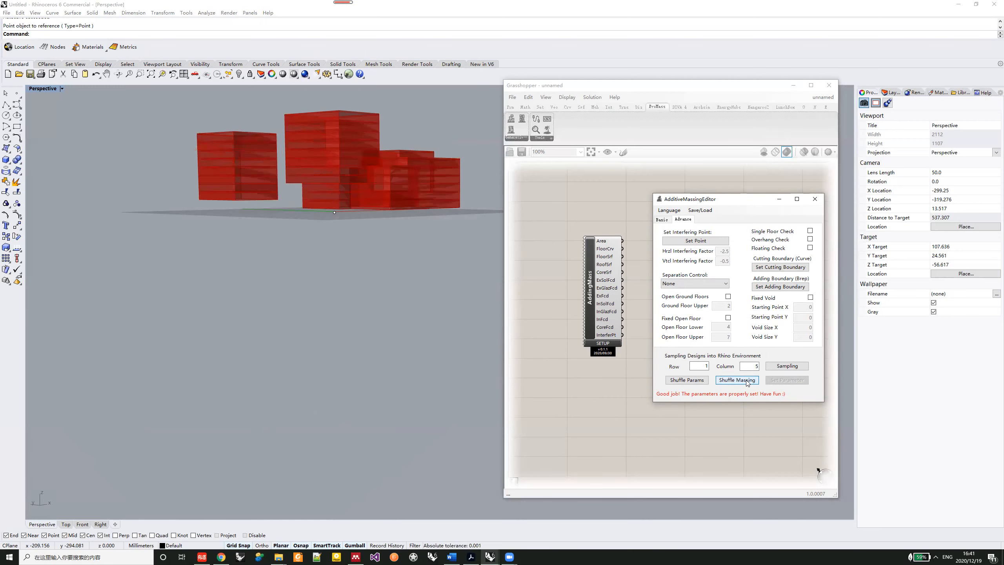
# - Re-enable the single floor, overhang and floating checks and apply them to the massing
pyautogui.click(809, 232)
pyautogui.click(810, 248)
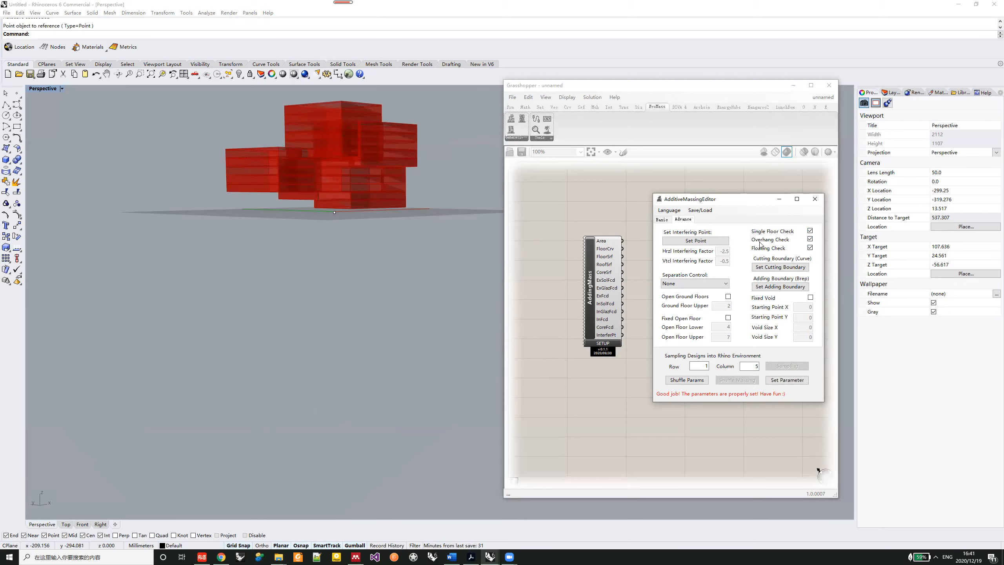
pyautogui.click(796, 380)
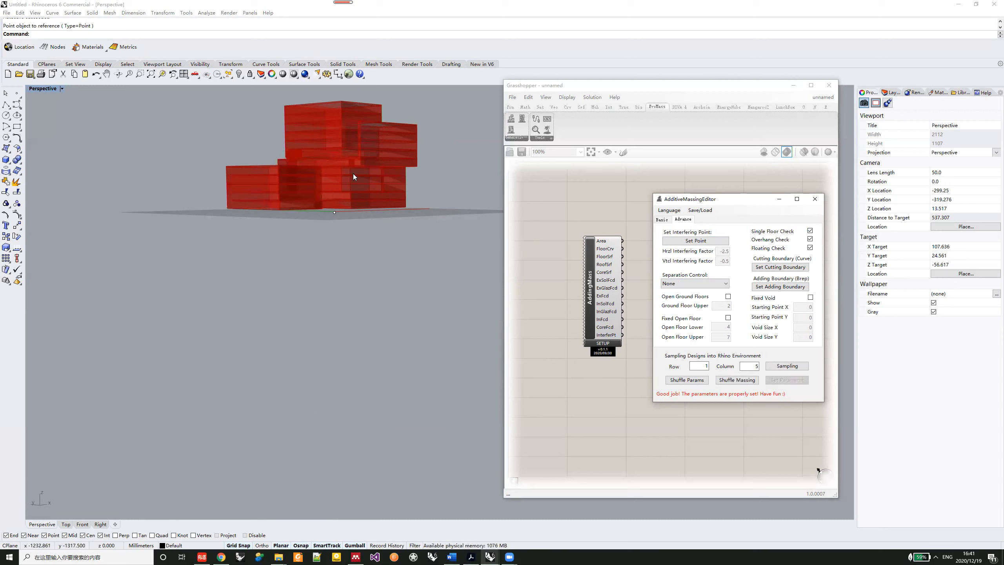
# - Shuffle the massing twice with the structural checks enabled and examine the result from higher viewing angles
pyautogui.click(745, 381)
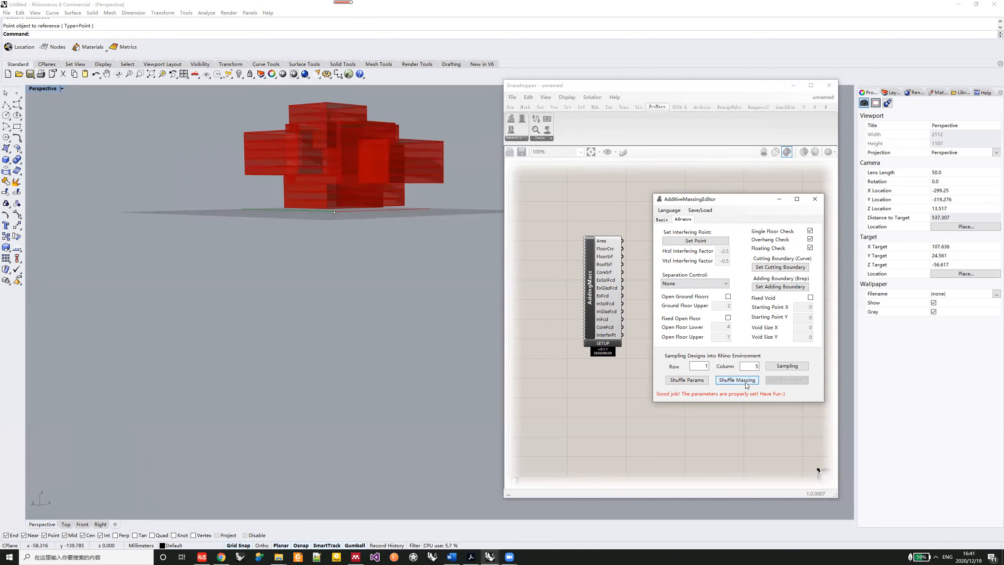
pyautogui.click(745, 382)
pyautogui.moveTo(355, 166); pyautogui.dragTo(371, 222, button='right')
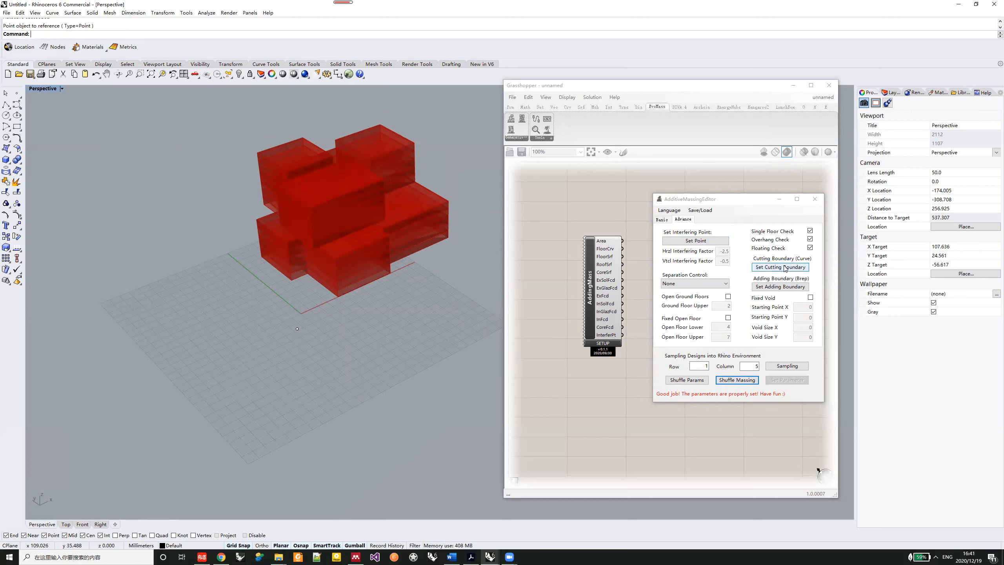
pyautogui.moveTo(358, 255); pyautogui.dragTo(331, 235, button='right')
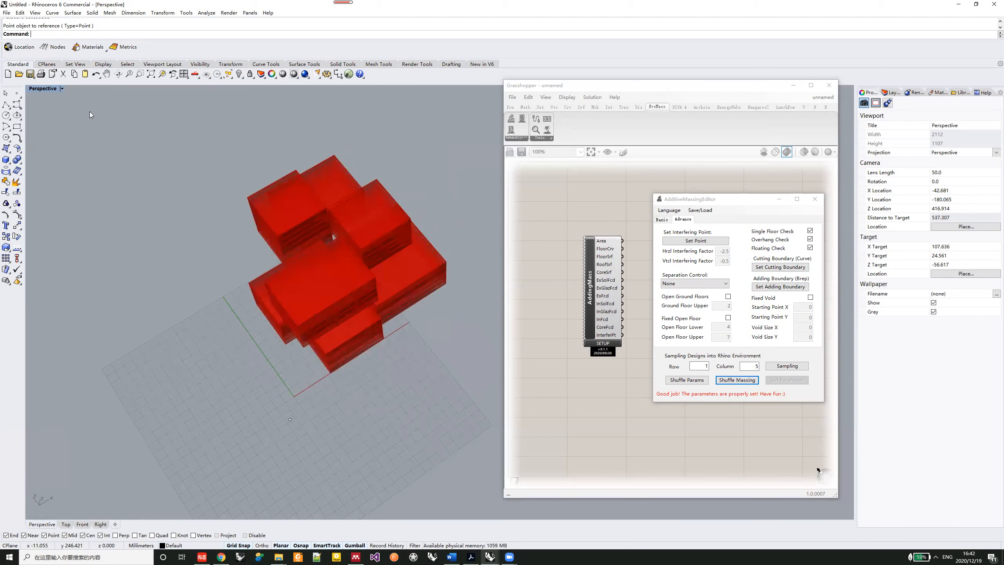
pyautogui.moveTo(422, 275); pyautogui.dragTo(397, 293, button='right')
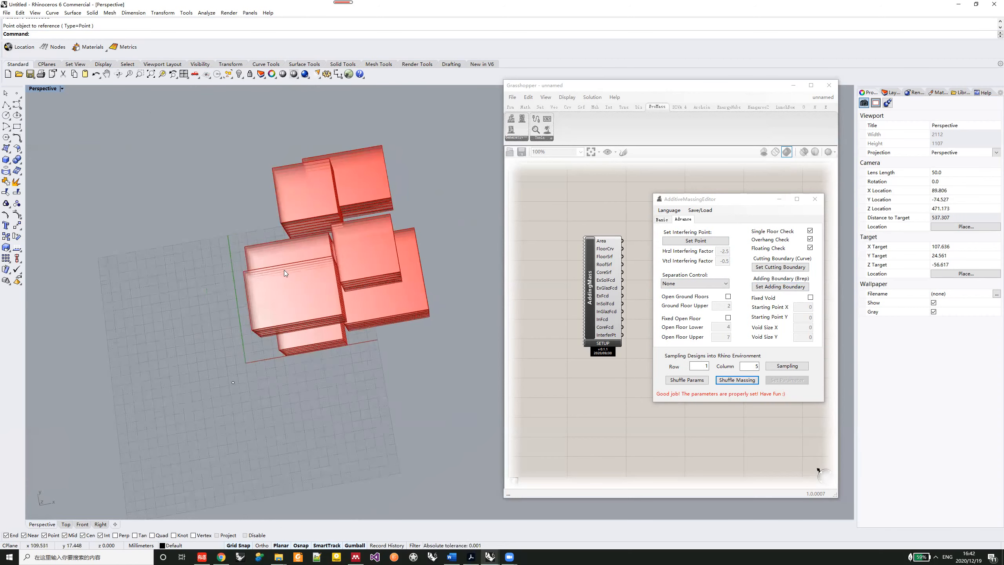
pyautogui.moveTo(330, 293); pyautogui.dragTo(336, 292, button='right')
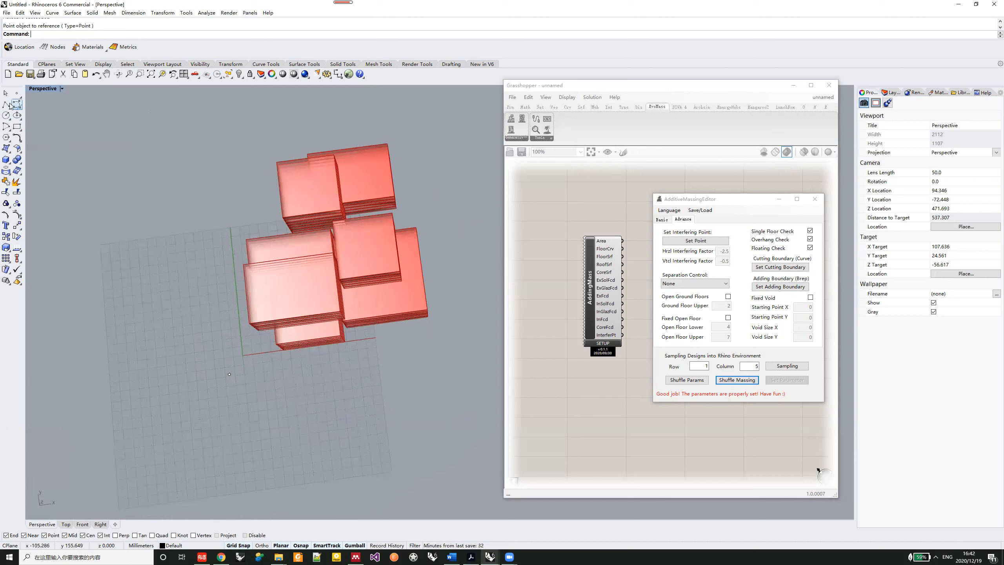
# - Draw a closed, irregular five-sided polyline around the massing in the Top view
pyautogui.doubleClick(41, 88)
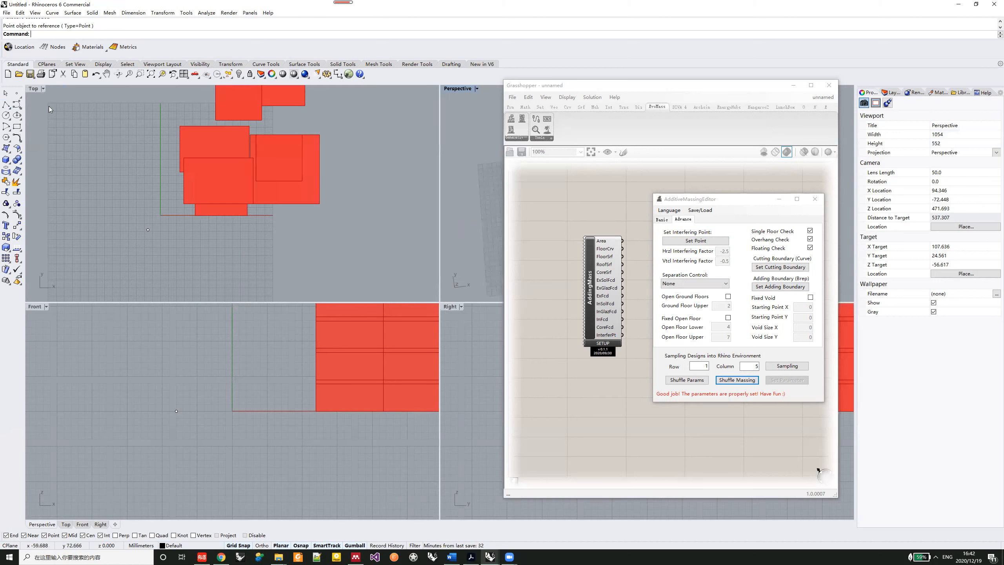
pyautogui.click(235, 212)
pyautogui.moveTo(319, 260); pyautogui.dragTo(314, 246, button='right')
pyautogui.click(6, 104)
pyautogui.click(136, 160)
pyautogui.click(256, 104)
pyautogui.click(340, 150)
pyautogui.click(270, 271)
pyautogui.click(139, 239)
pyautogui.click(137, 161)
# - Assign the five-sided polyline as the cutting boundary, apply the parameters and show the massing in a maximized Perspective view
pyautogui.click(795, 268)
pyautogui.click(787, 380)
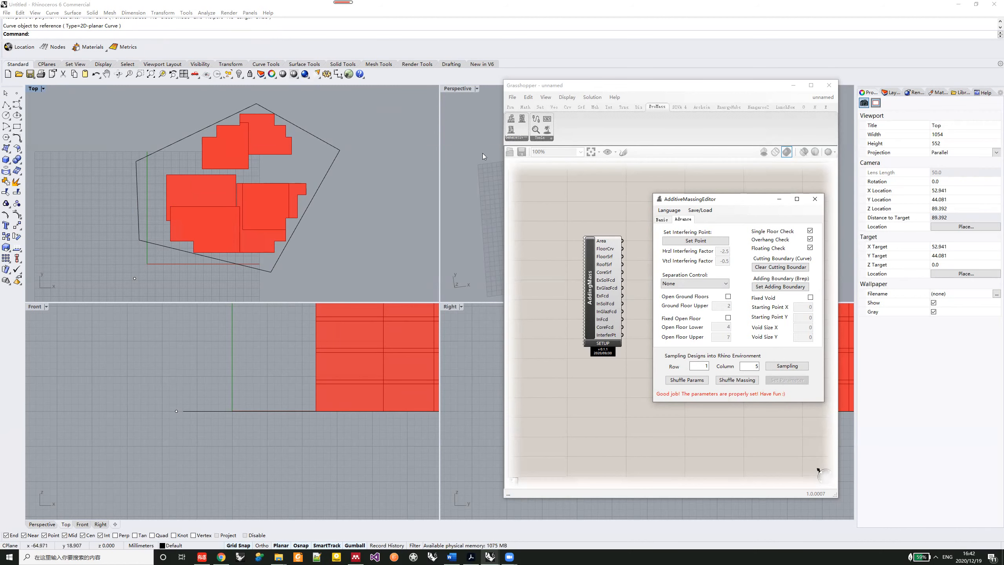
pyautogui.doubleClick(455, 90)
pyautogui.moveTo(281, 264); pyautogui.dragTo(305, 258, button='right')
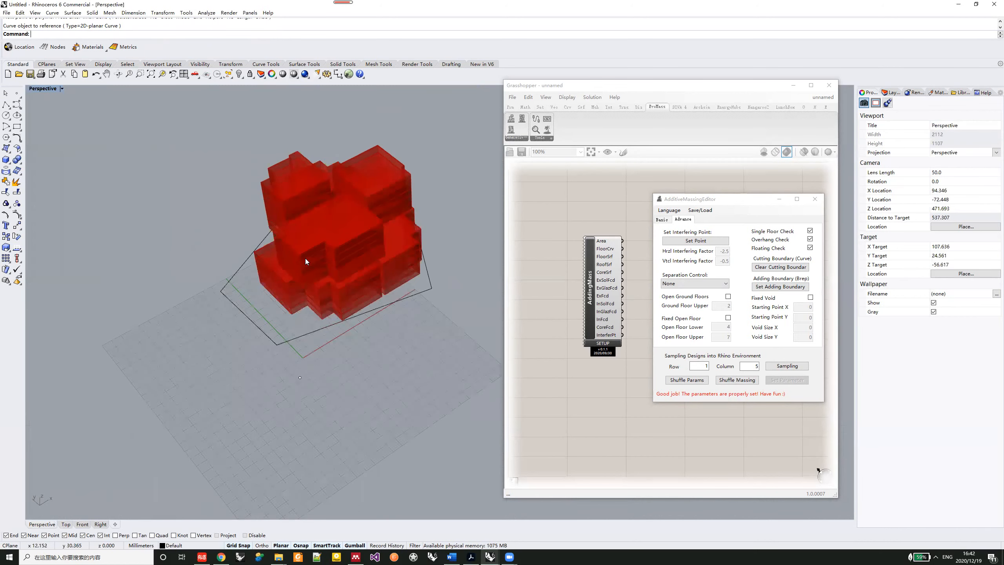
# - Shuffle the massing twice within the cutting boundary, and clear that boundary
pyautogui.click(737, 379)
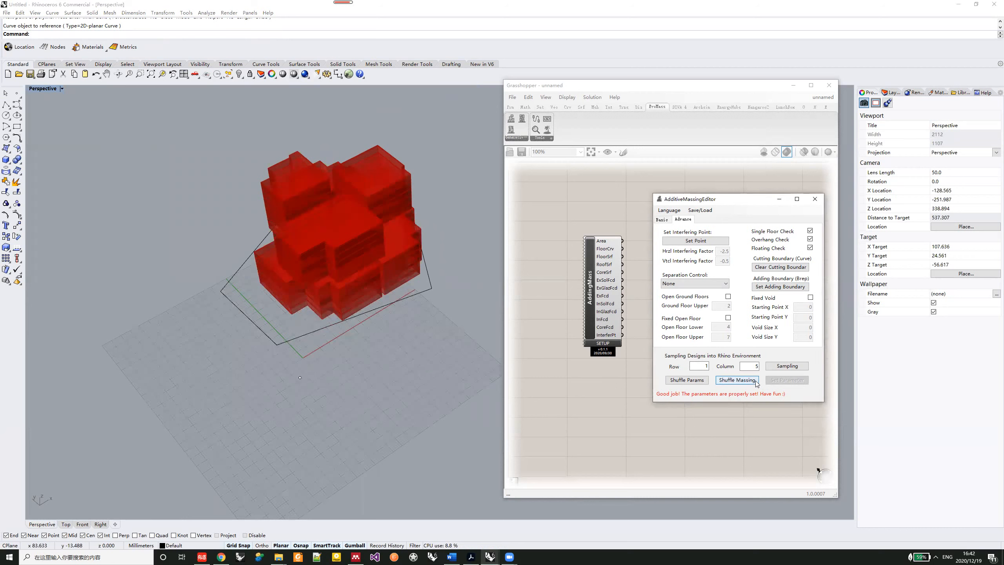
pyautogui.click(756, 381)
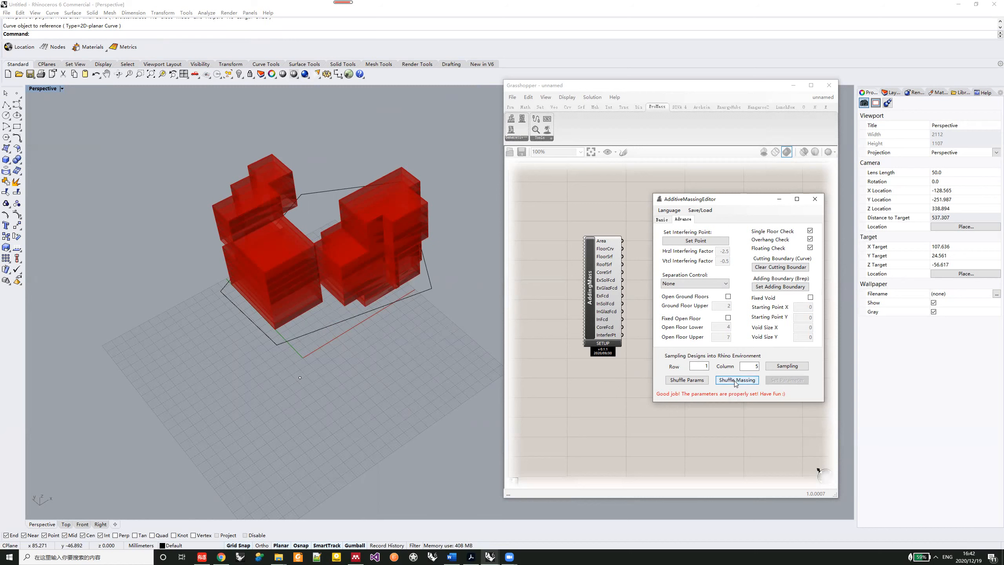
pyautogui.click(795, 267)
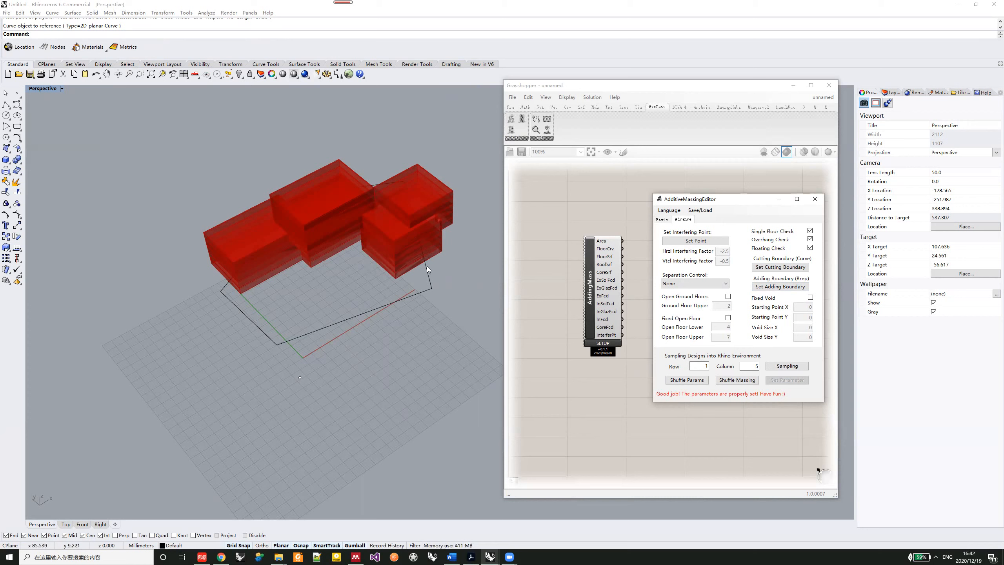
pyautogui.moveTo(427, 244); pyautogui.dragTo(413, 280, button='right')
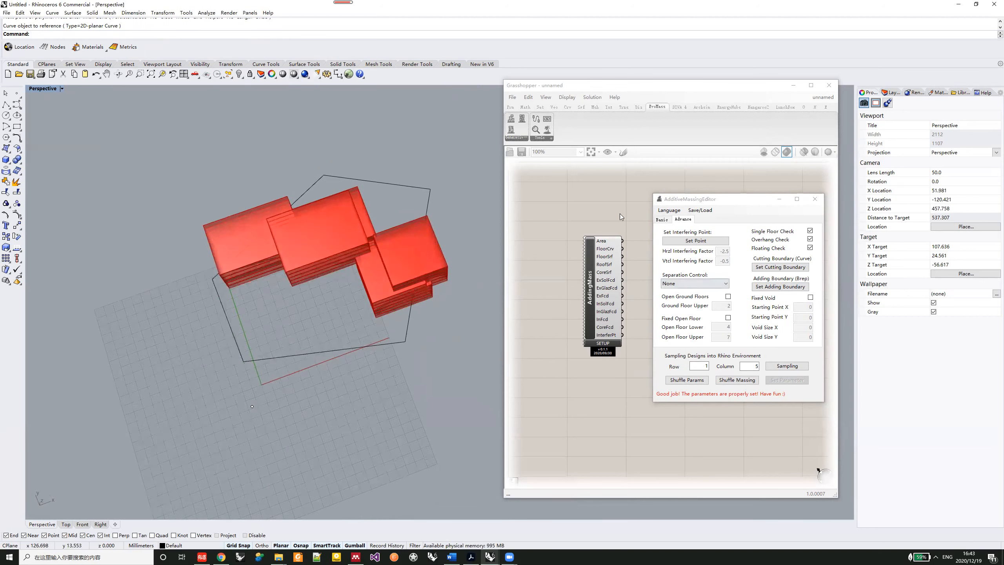
# - Set Span number X to 10, Span number Y to 6 and Floor Number Z to 10, and apply the parameters
pyautogui.click(662, 219)
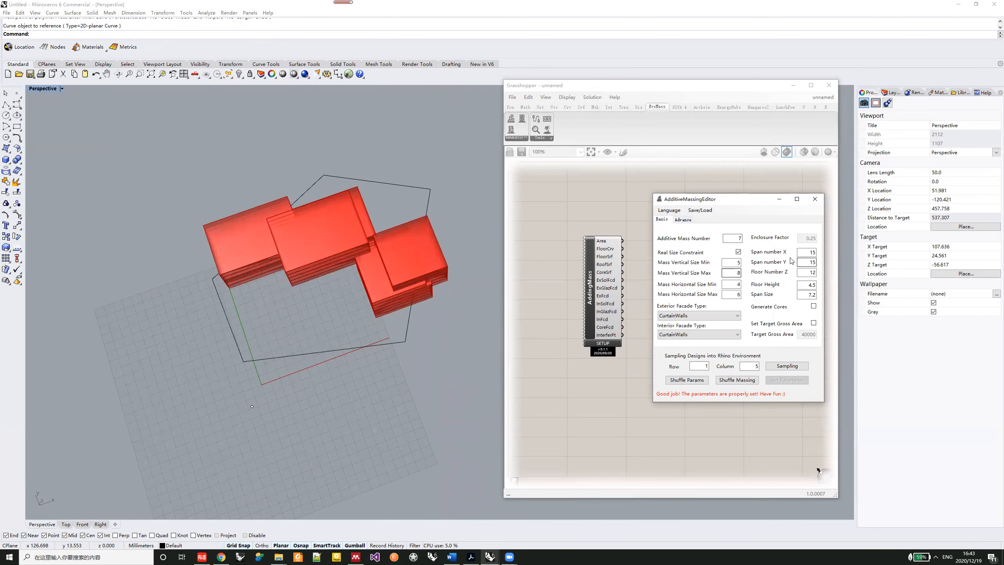
pyautogui.moveTo(810, 253)
pyautogui.mouseDown()
pyautogui.moveTo(852, 254)
pyautogui.moveTo(824, 266)
pyautogui.mouseUp()
pyautogui.write('10')
pyautogui.write('6')
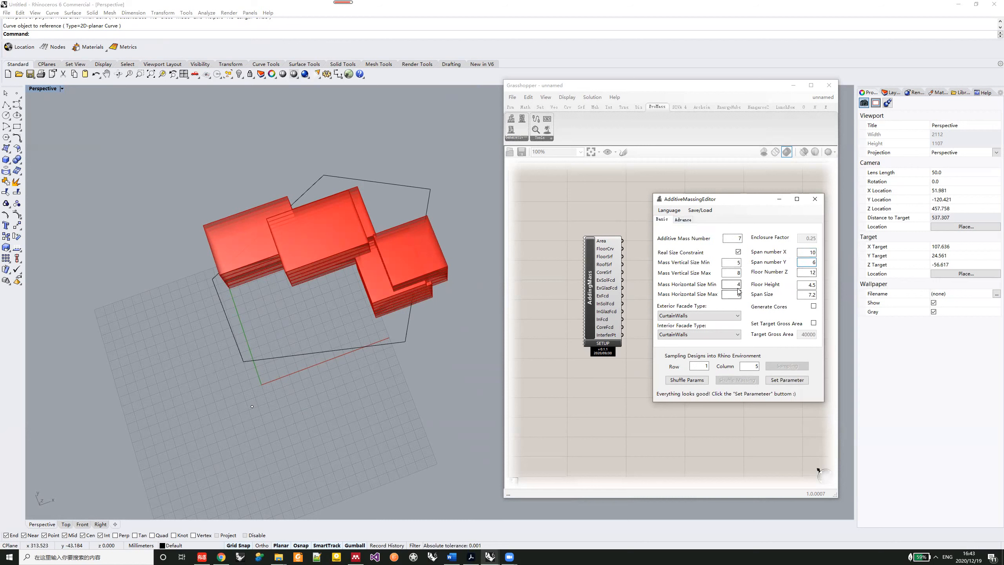
pyautogui.moveTo(808, 272); pyautogui.dragTo(838, 273)
pyautogui.write('10')
pyautogui.click(791, 382)
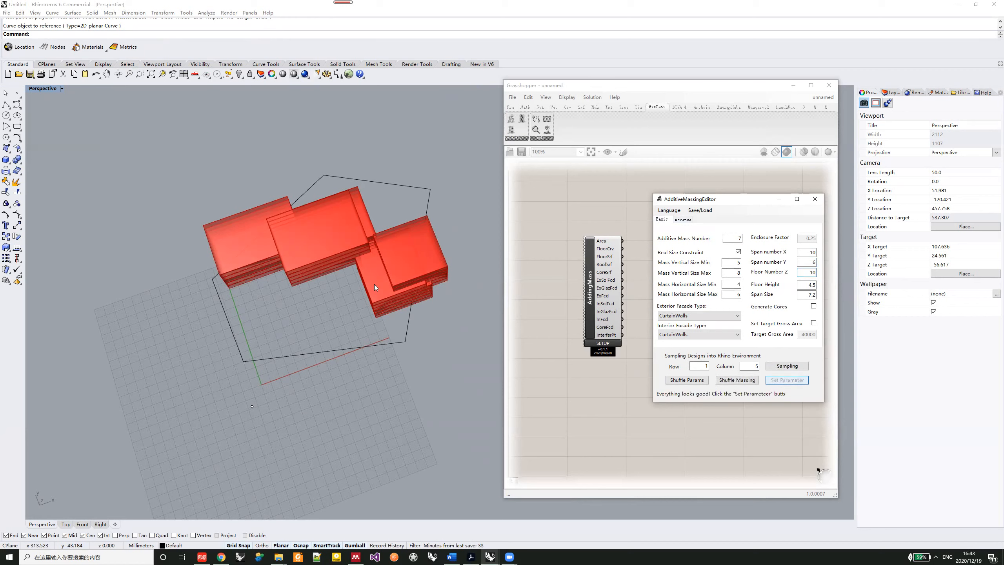
# - Draw a tall solid box on the ground plane beside the massing, rising above its roof
pyautogui.moveTo(370, 325)
pyautogui.mouseDown(button='right')
pyautogui.moveTo(381, 294)
pyautogui.moveTo(361, 307)
pyautogui.mouseUp(button='right')
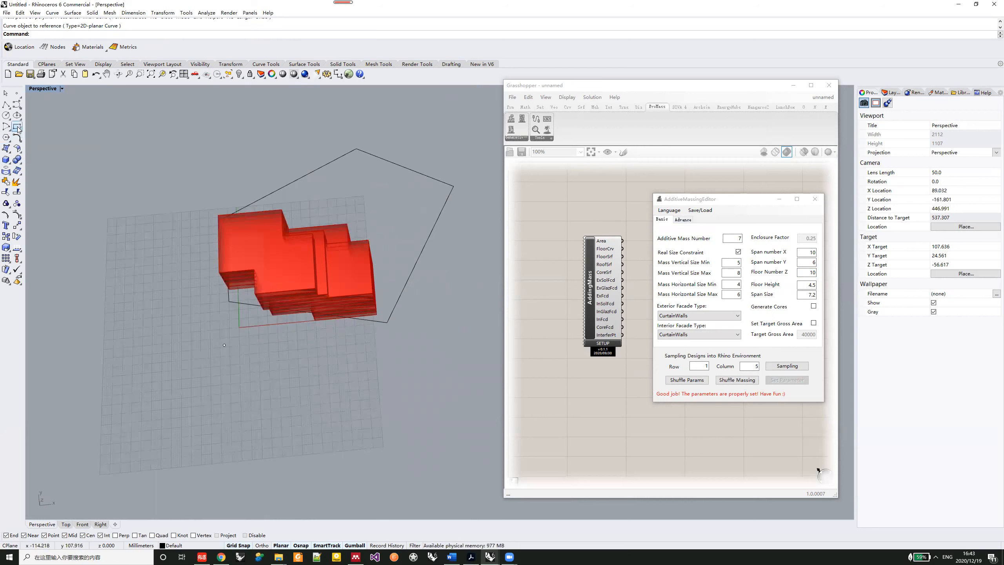
pyautogui.click(9, 162)
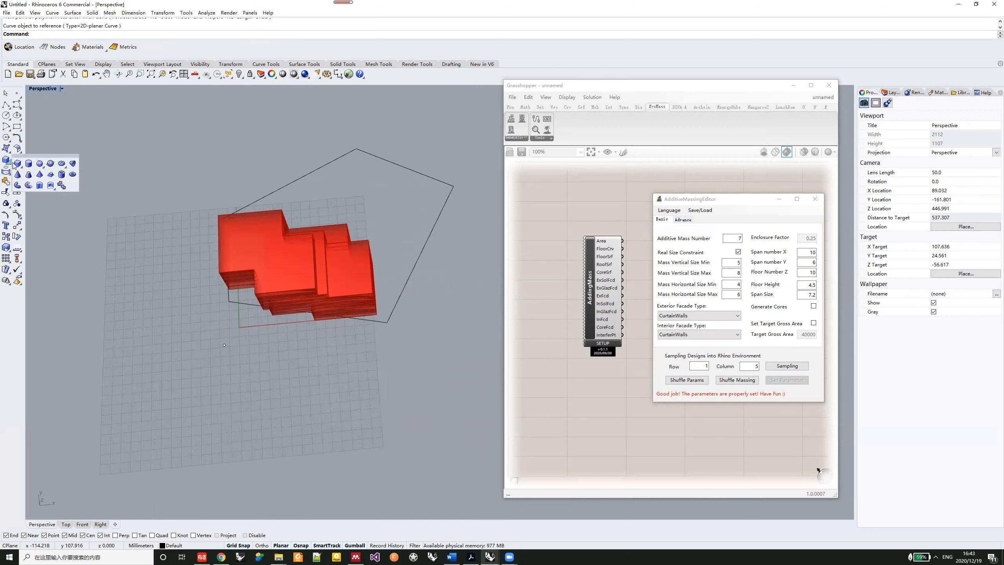
pyautogui.click(16, 166)
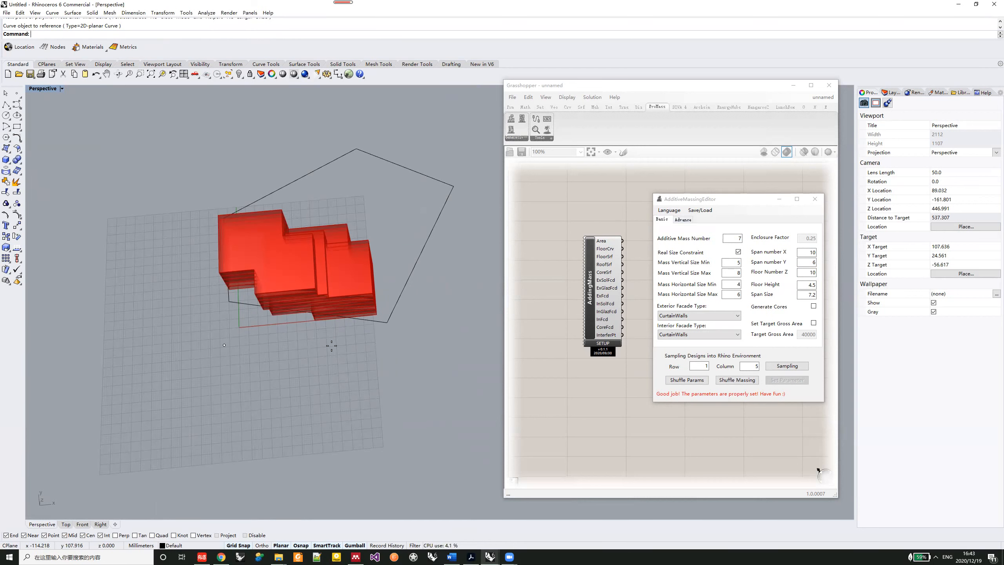
pyautogui.click(350, 366)
pyautogui.click(443, 277)
pyautogui.scroll(-6, 448, 186)
pyautogui.moveTo(439, 255); pyautogui.dragTo(449, 160, button='right')
pyautogui.click(434, 154)
# - Assign the tall box as the adding boundary and apply the parameters
pyautogui.click(685, 219)
pyautogui.click(685, 220)
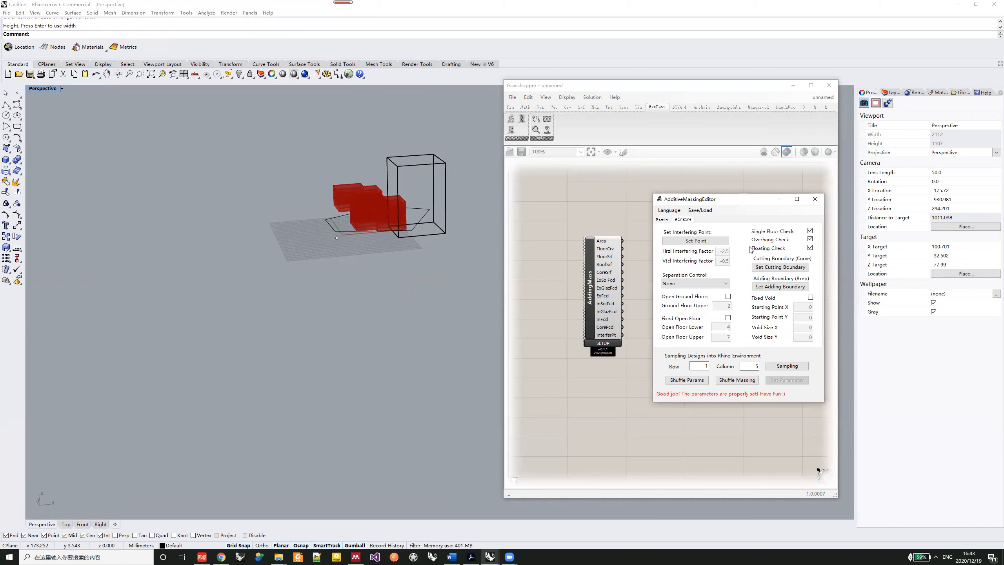
pyautogui.click(781, 286)
pyautogui.click(430, 168)
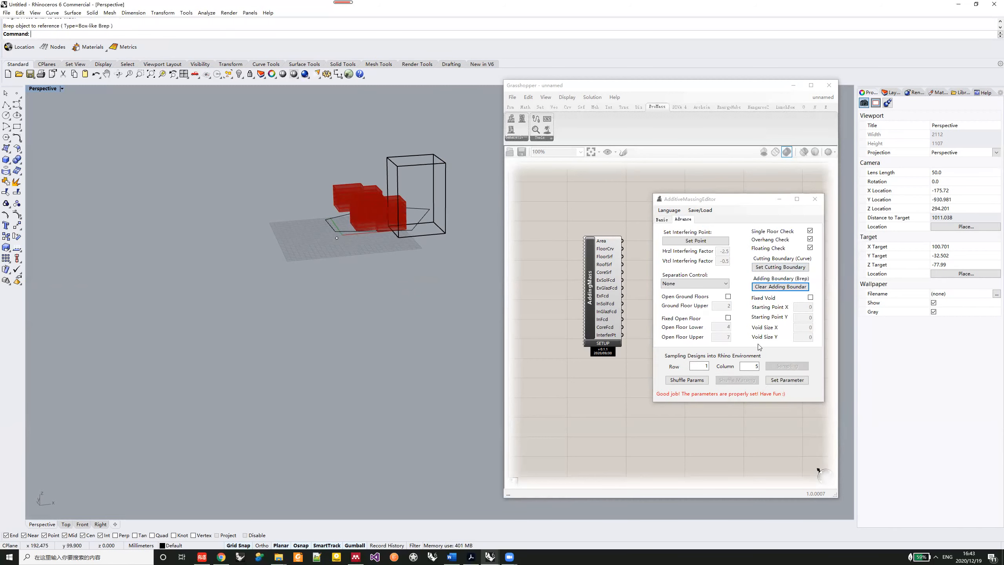
pyautogui.click(785, 380)
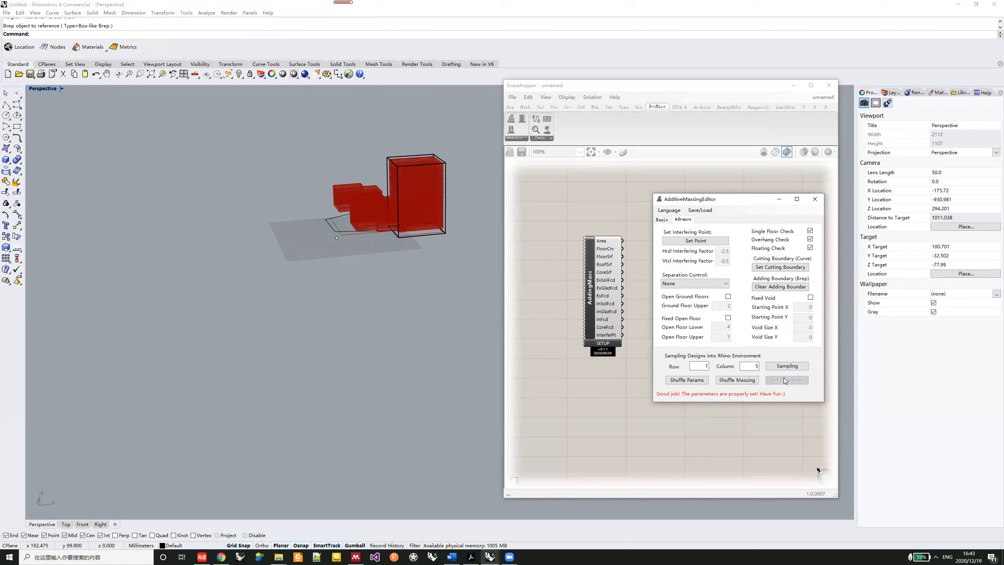
# - Shuffle the massing beside the added box volume and view it closer from above
pyautogui.click(746, 380)
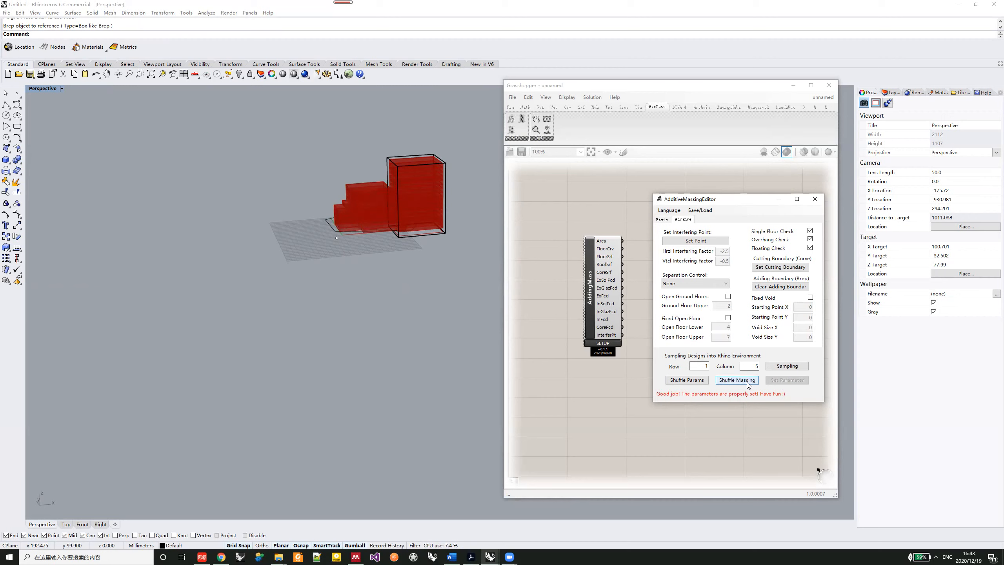
pyautogui.moveTo(349, 255)
pyautogui.mouseDown(button='right')
pyautogui.moveTo(416, 246)
pyautogui.moveTo(383, 260)
pyautogui.moveTo(371, 284)
pyautogui.moveTo(324, 300)
pyautogui.moveTo(297, 260)
pyautogui.moveTo(318, 251)
pyautogui.moveTo(335, 260)
pyautogui.mouseUp(button='right')
pyautogui.scroll(5, 418, 242)
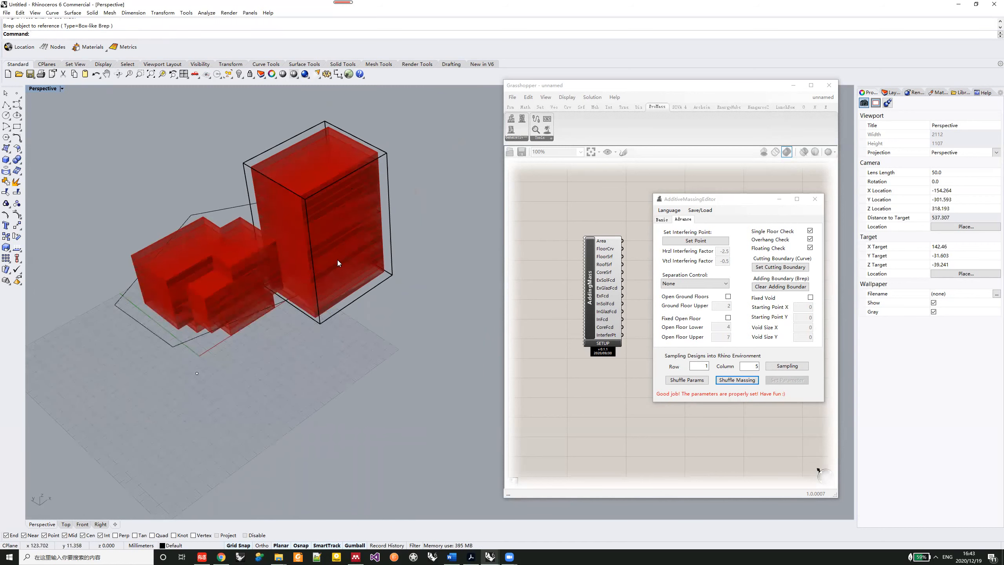
# - Move the box in the Top view so that it overlaps the massing
pyautogui.doubleClick(40, 90)
pyautogui.click(280, 213)
pyautogui.moveTo(278, 213); pyautogui.dragTo(222, 191)
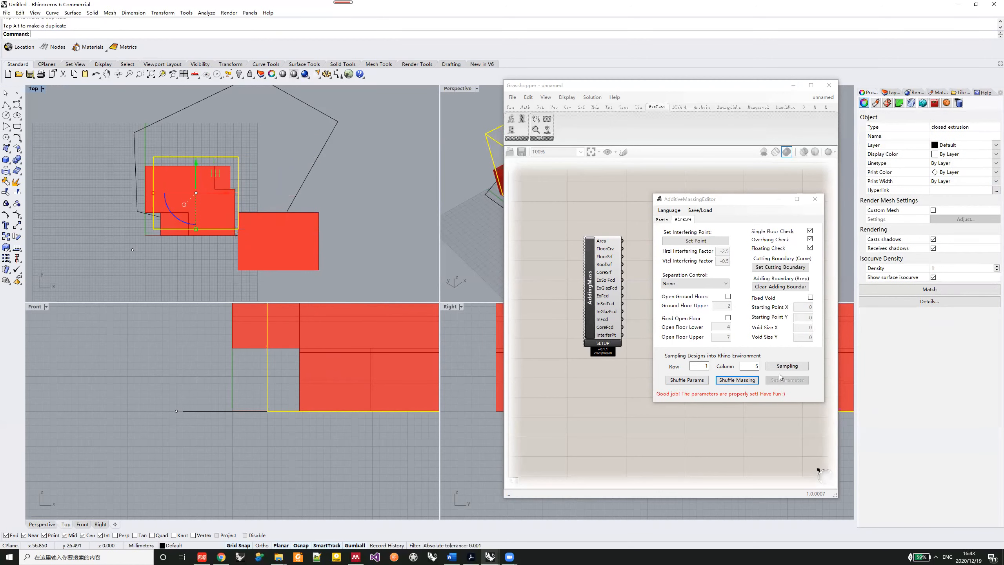
# - Clear the adding boundary, reassign it to the moved box and apply the parameters
pyautogui.click(758, 286)
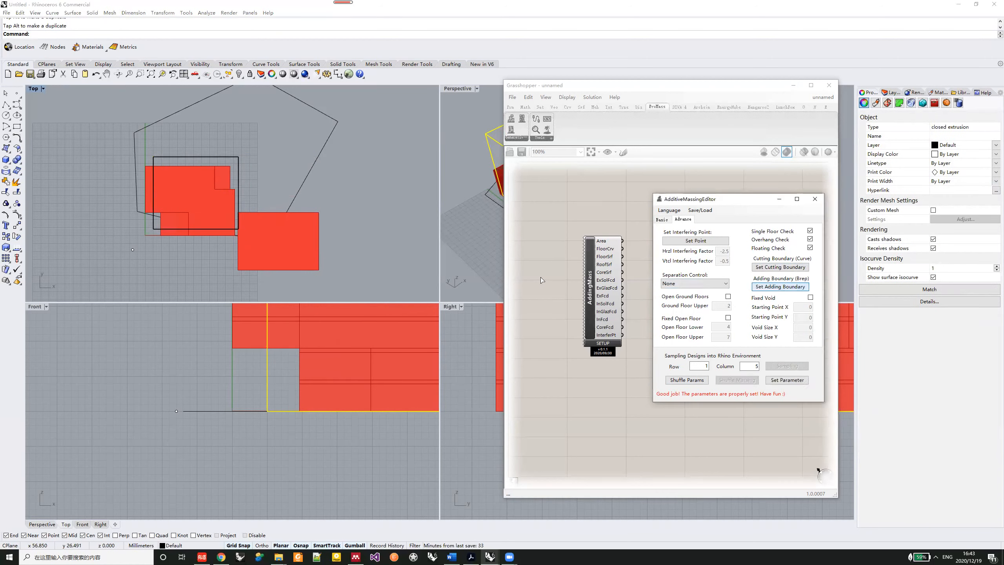
pyautogui.click(237, 168)
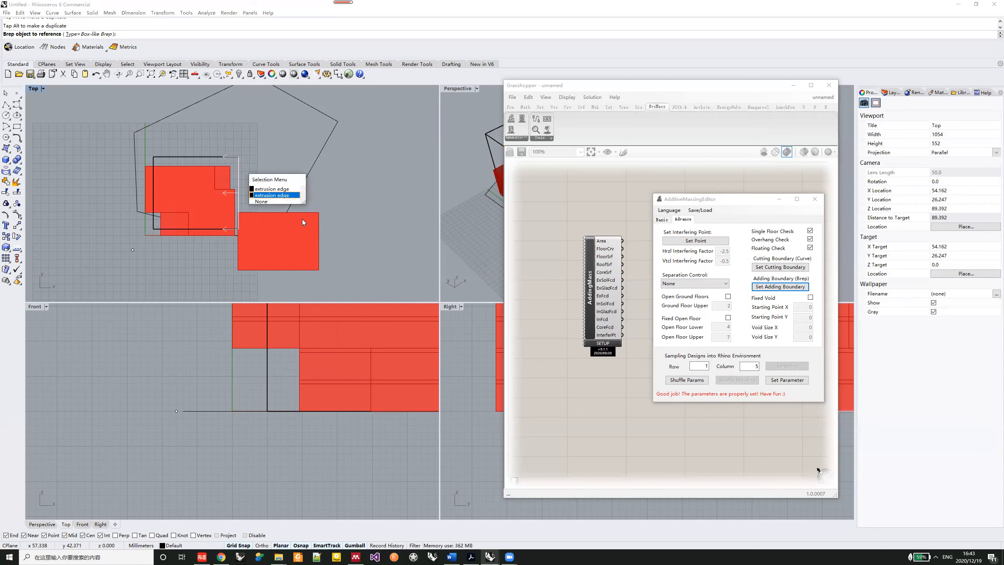
pyautogui.click(277, 190)
pyautogui.click(786, 380)
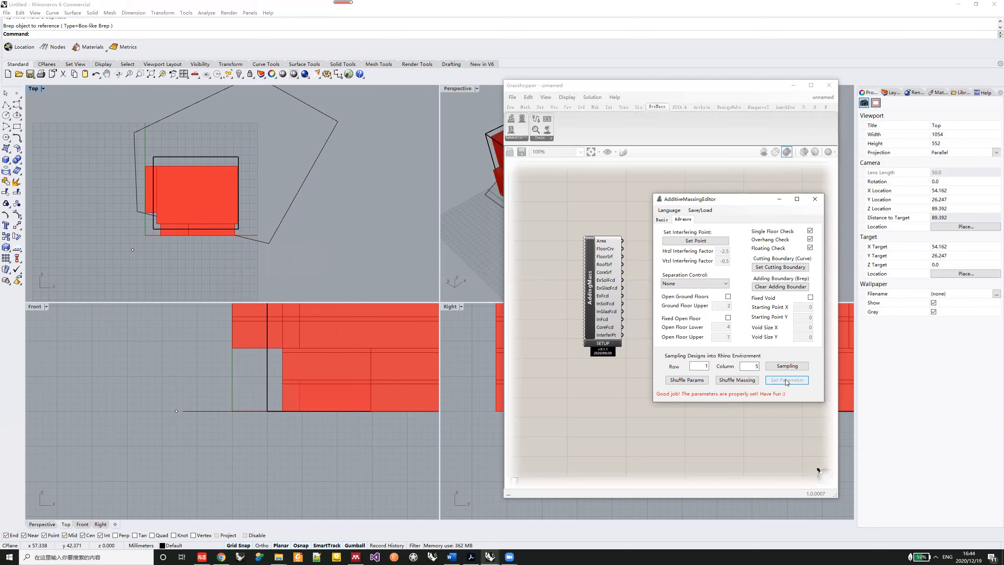
# - Shuffle the massing twice around the repositioned box in the maximized Perspective view
pyautogui.doubleClick(453, 89)
pyautogui.moveTo(258, 311); pyautogui.dragTo(207, 214, button='right')
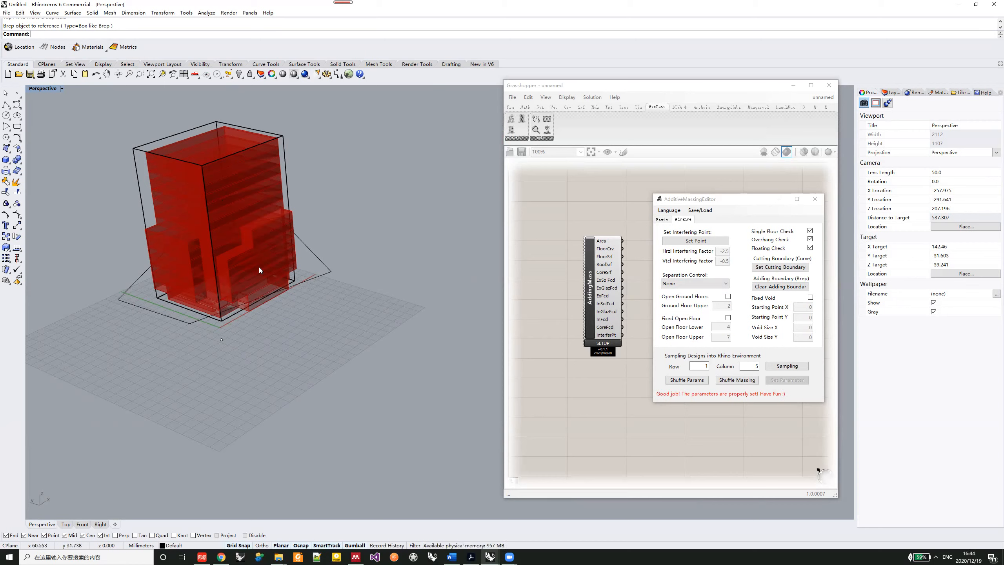
pyautogui.click(741, 380)
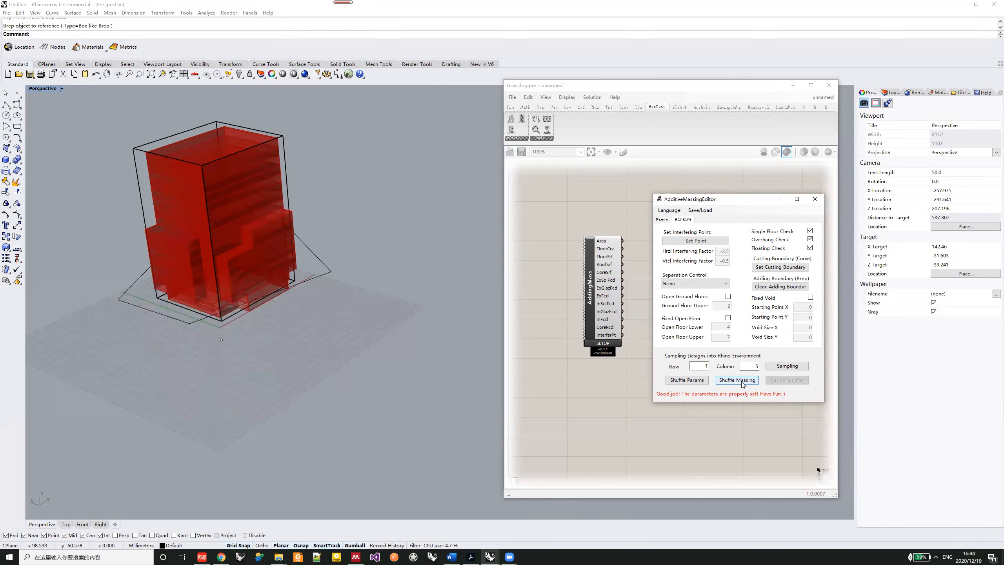
pyautogui.click(741, 380)
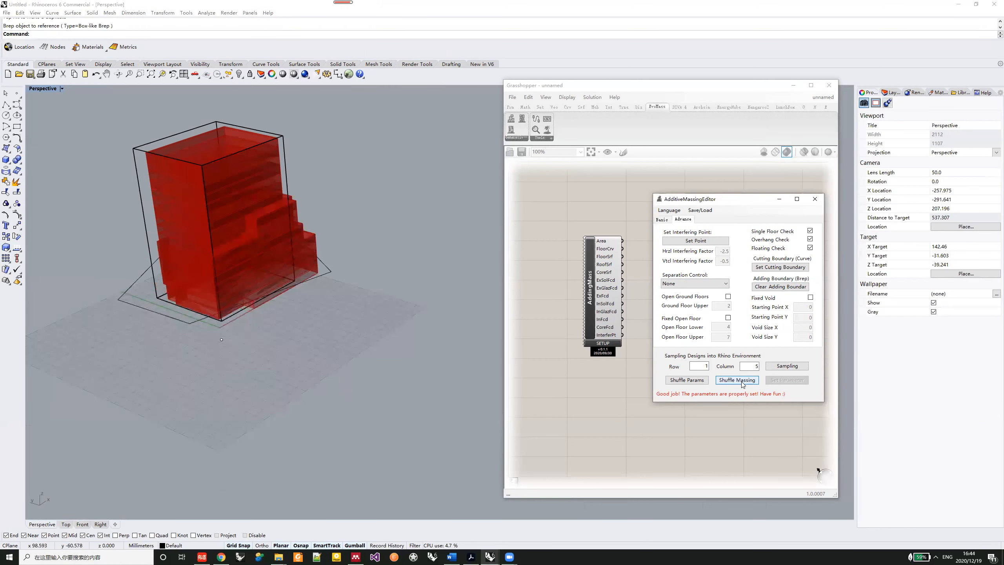
# - Set Floor Number Z to 15 and the separation control to Vertical, apply both and shuffle the massing
pyautogui.click(660, 223)
pyautogui.moveTo(806, 273); pyautogui.dragTo(837, 272)
pyautogui.write('15')
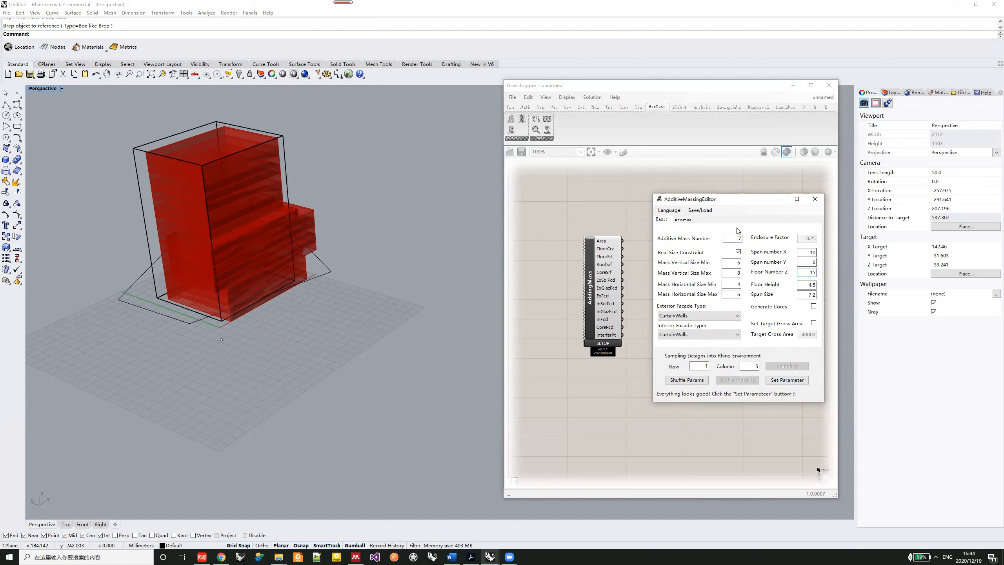
pyautogui.click(683, 220)
pyautogui.click(698, 283)
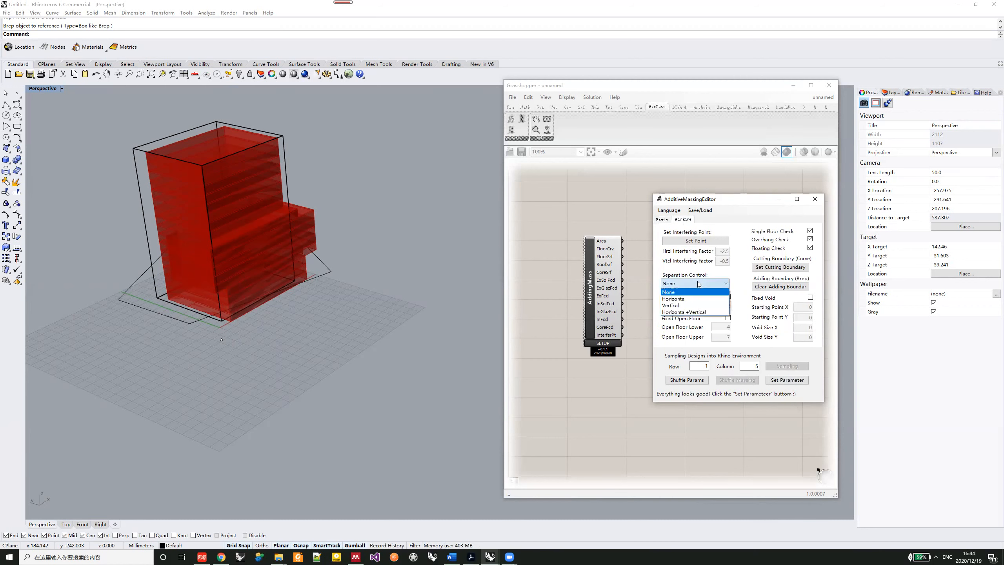
pyautogui.click(702, 305)
pyautogui.click(794, 380)
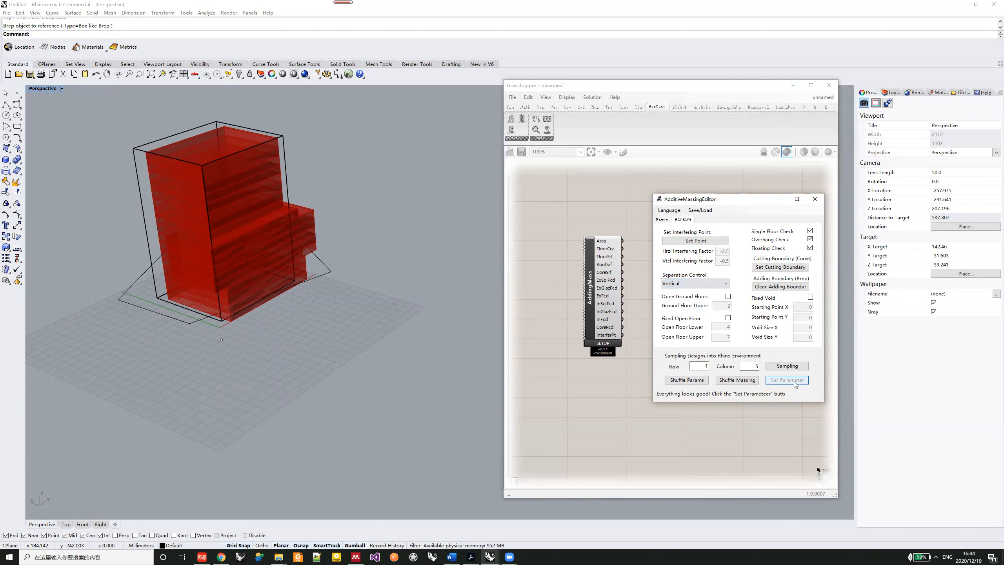
pyautogui.click(793, 382)
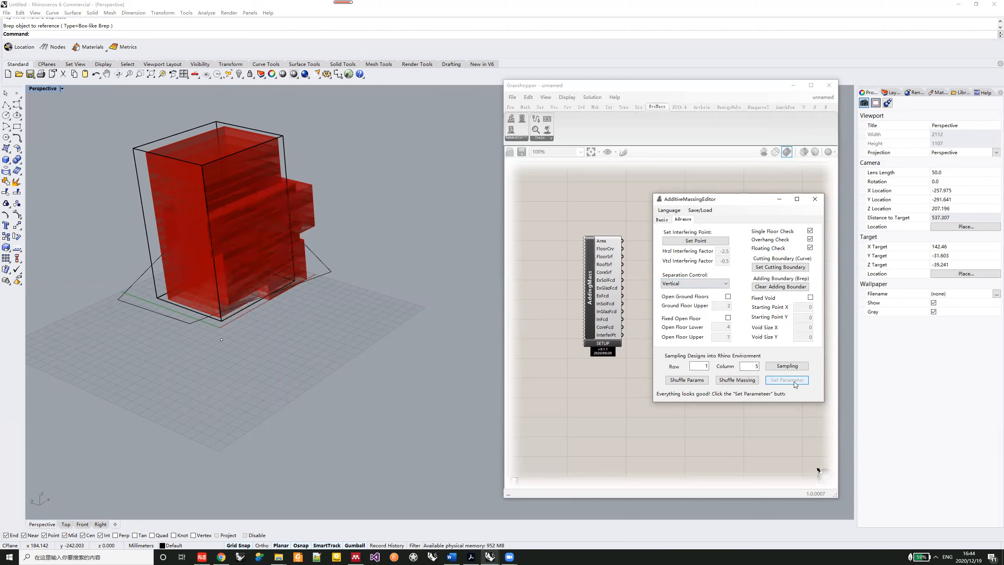
pyautogui.click(737, 380)
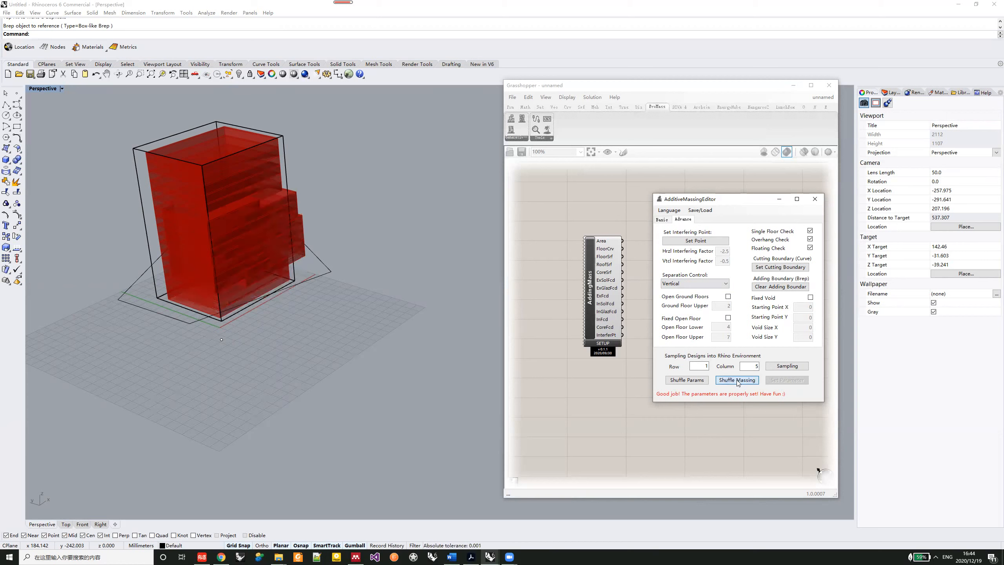
# - Shuffle the massing again and remove its adding boundary together with the box drawn around it in the Perspective view
pyautogui.click(737, 380)
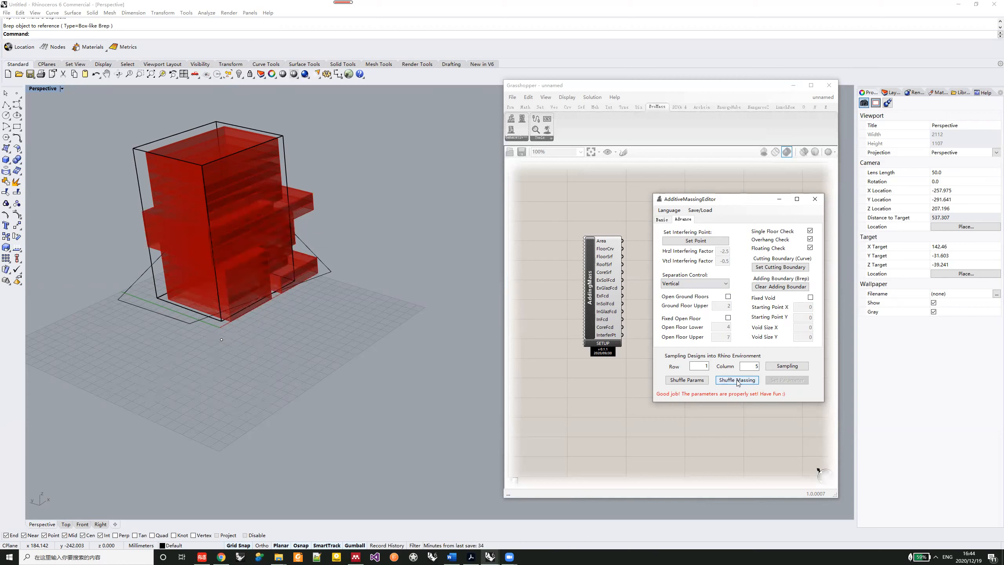
pyautogui.click(773, 287)
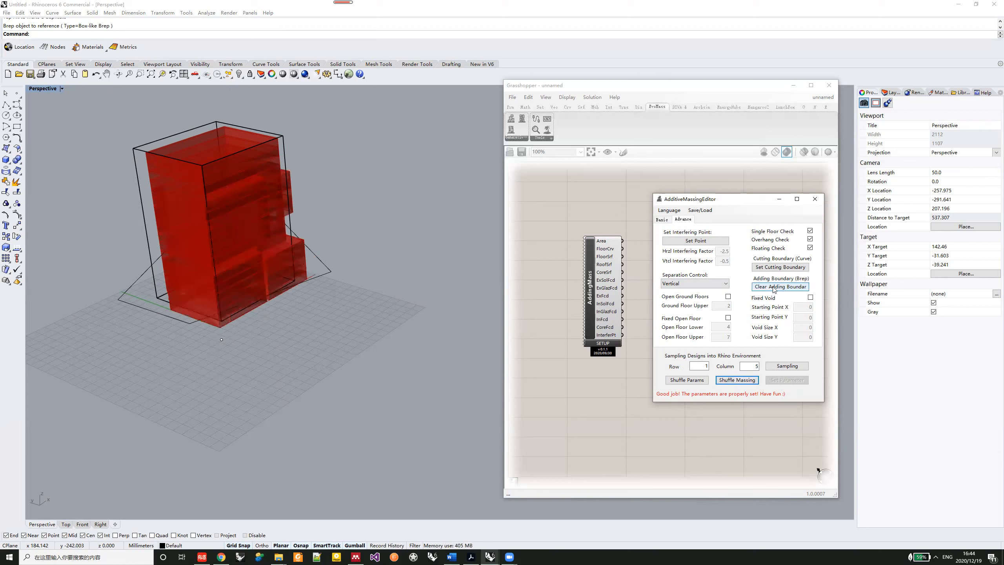
pyautogui.click(773, 288)
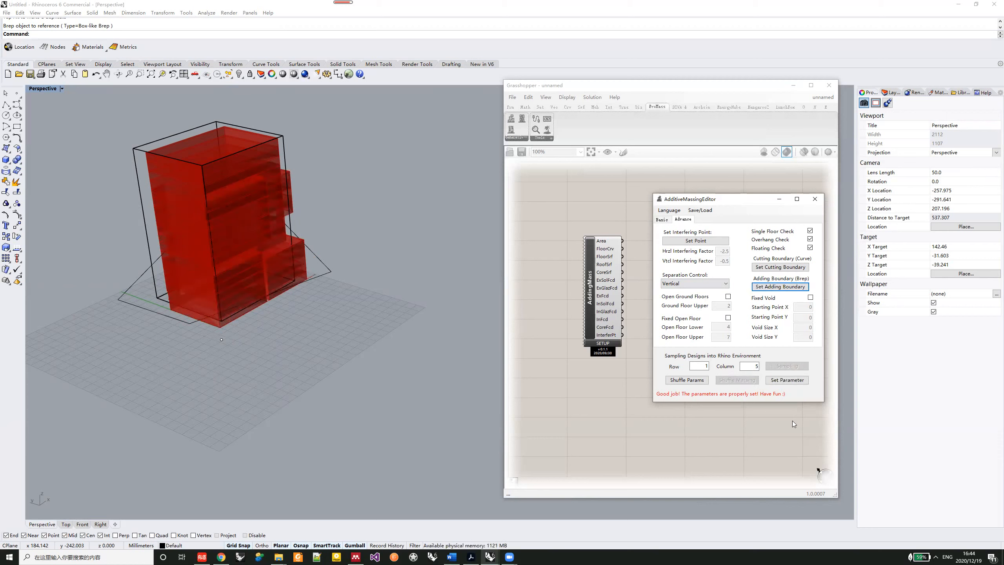
pyautogui.click(791, 381)
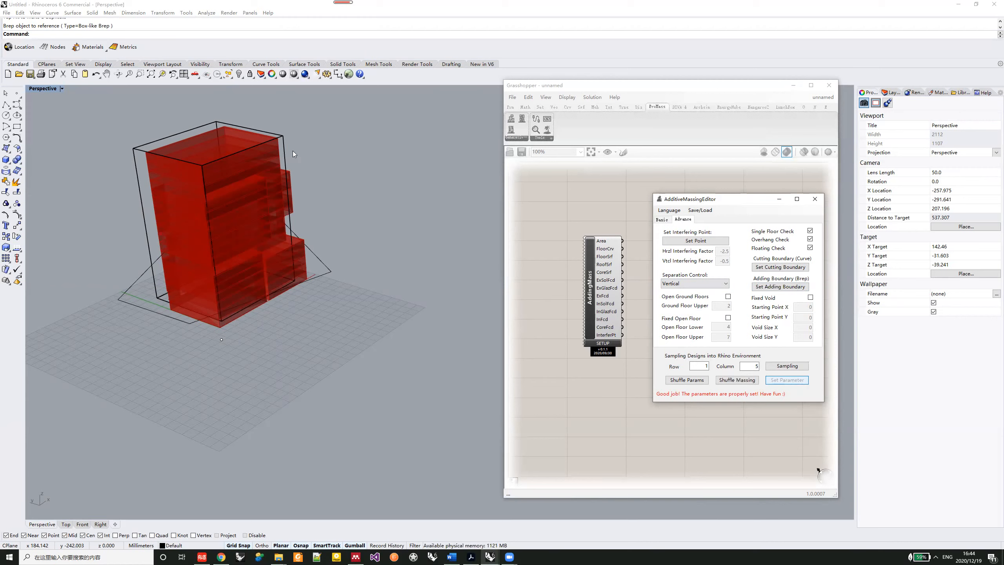
pyautogui.click(283, 148)
pyautogui.press('Delete')
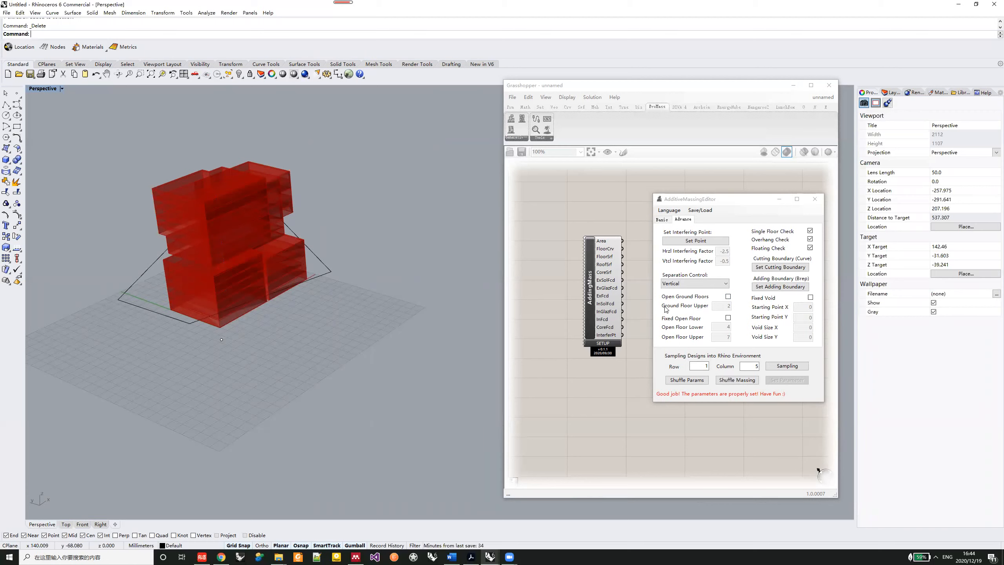
# - Enable Open Ground Floors with an upper floor of 2 and a Fixed Open Floor from 6 to 10, and apply the parameters
pyautogui.click(728, 296)
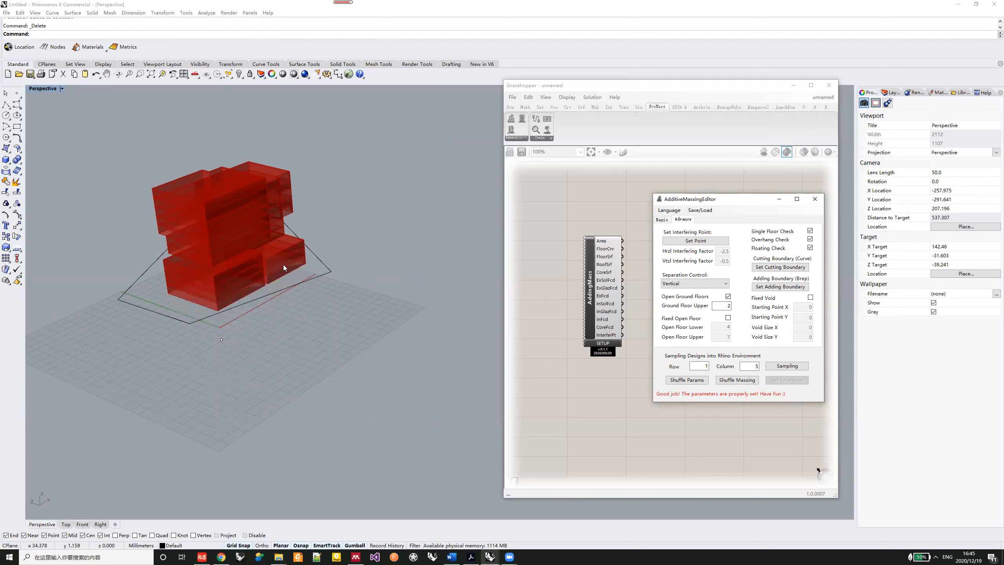
pyautogui.click(728, 317)
pyautogui.press('Tab')
pyautogui.press('Tab')
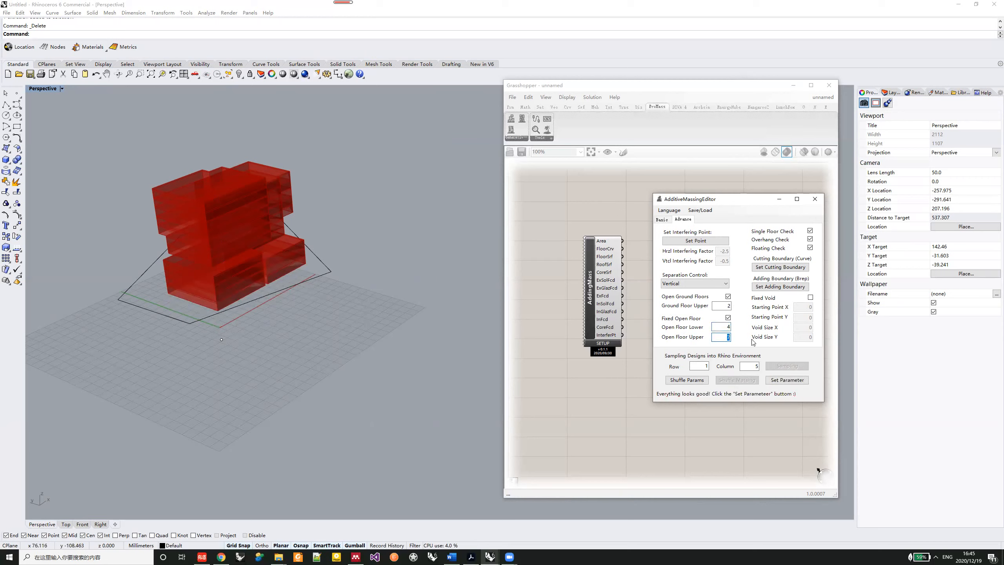
pyautogui.write('10')
pyautogui.hotkey('shift', 'Tab')
pyautogui.write('6')
pyautogui.click(777, 379)
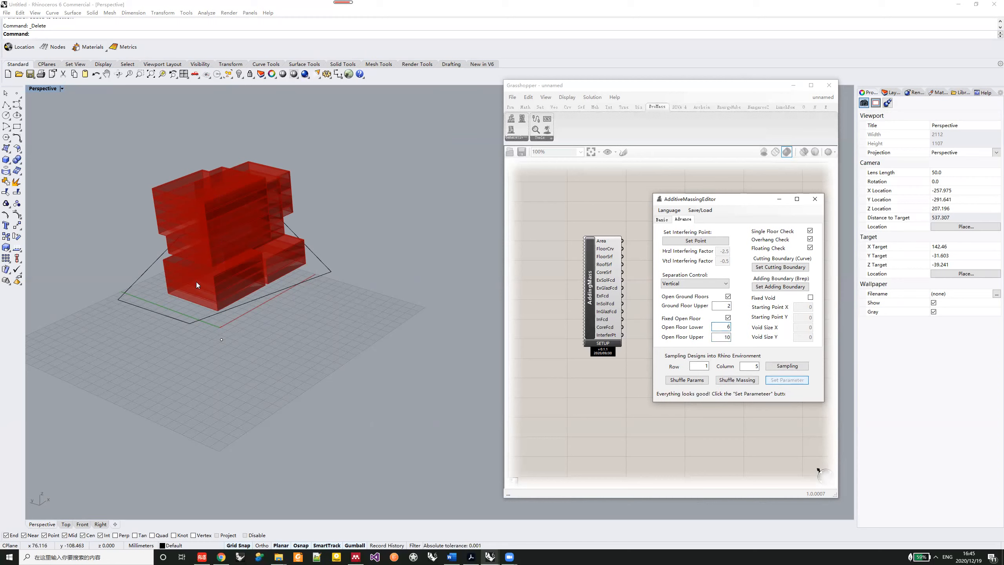
# - Shuffle the massing three times with the open ground floors and the fixed open floor active
pyautogui.click(733, 380)
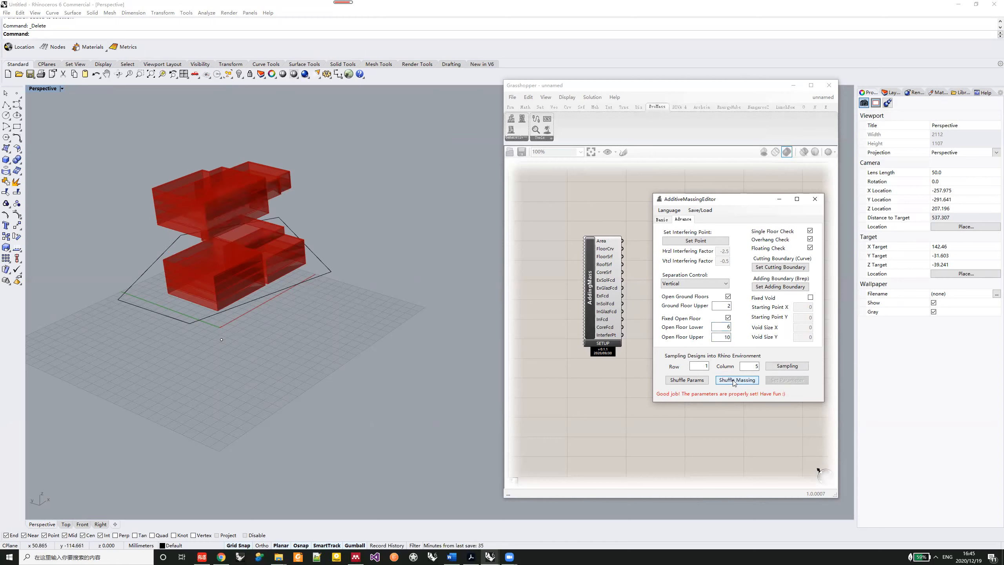
pyautogui.click(734, 381)
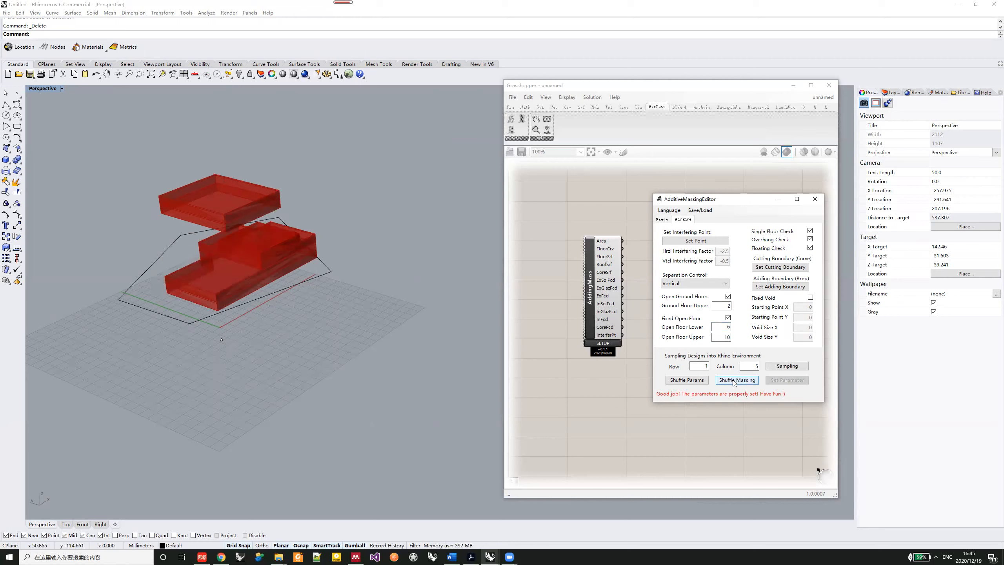
pyautogui.click(733, 381)
# - Disable Open Ground Floors and Fixed Open Floor and apply the parameters
pyautogui.click(728, 297)
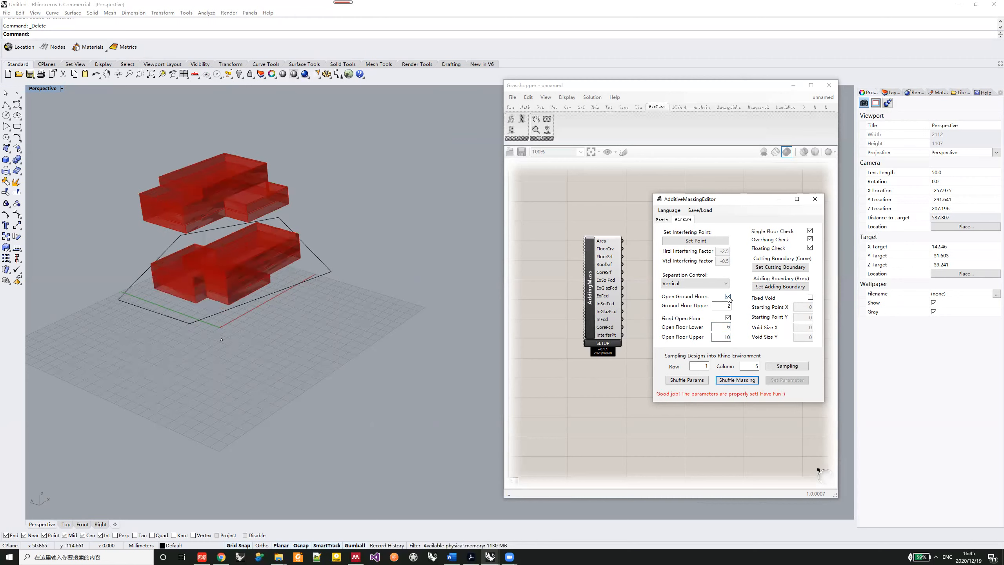
pyautogui.click(728, 296)
pyautogui.click(728, 318)
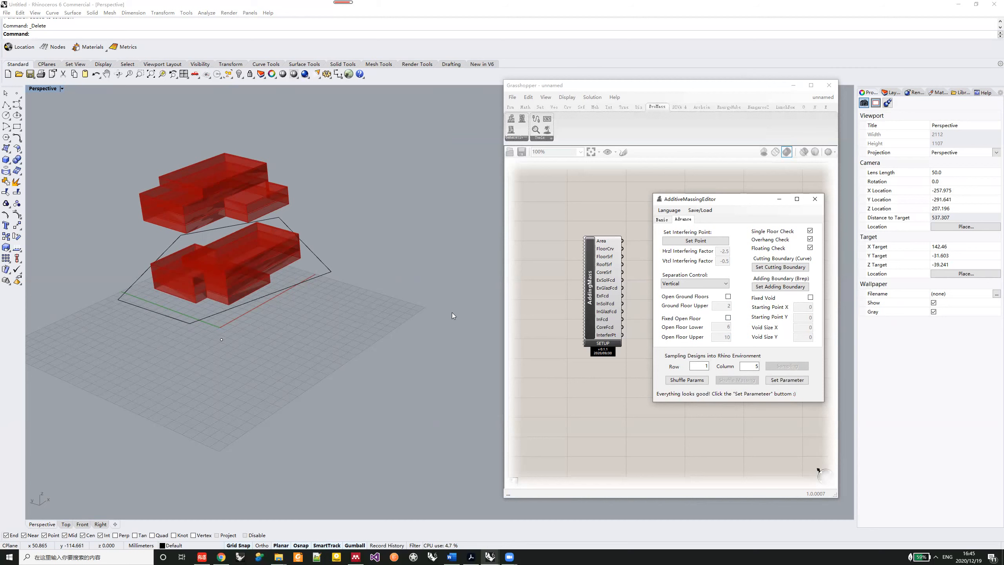
pyautogui.click(788, 380)
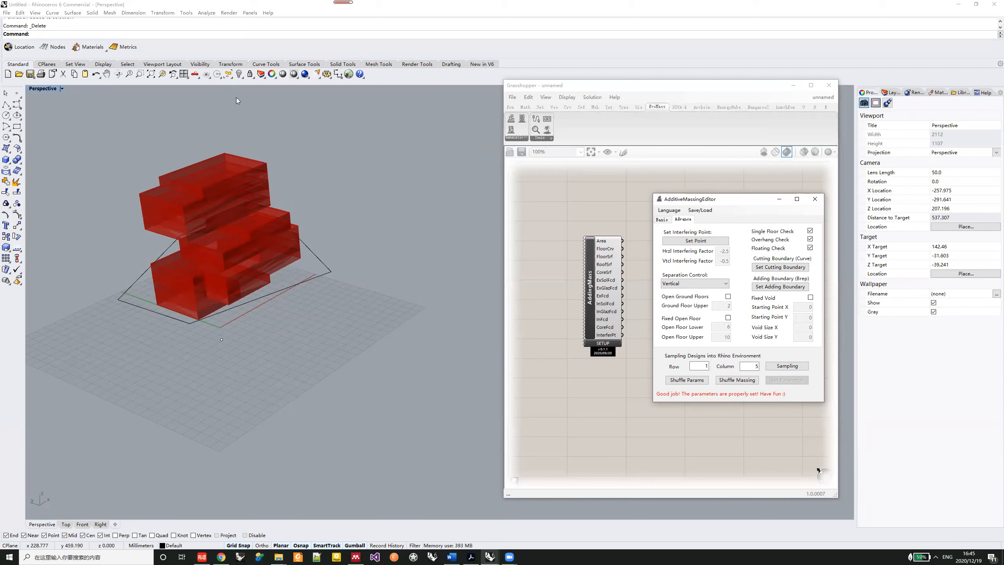
# - Set Span Number X and Y to 15 and Floor Number Z to 8 in the basic parameters
pyautogui.click(662, 219)
pyautogui.doubleClick(807, 252)
pyautogui.write('15')
pyautogui.press('Tab')
pyautogui.write('15')
pyautogui.press('Tab')
pyautogui.write('8')
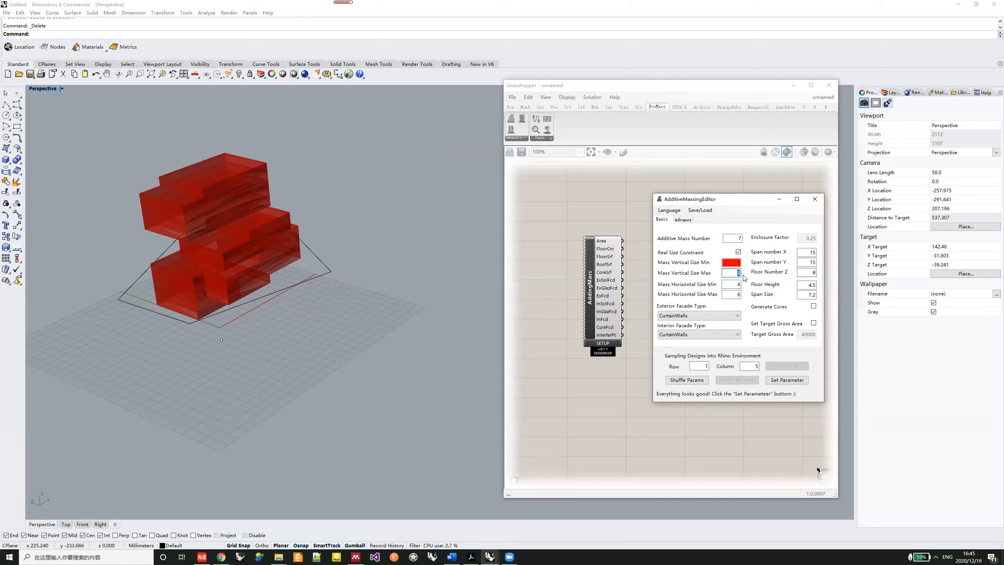
pyautogui.write('6')
# - Set Mass Vertical Size Min to 4 and Max to 6 and apply the parameters
pyautogui.doubleClick(736, 263)
pyautogui.write('4')
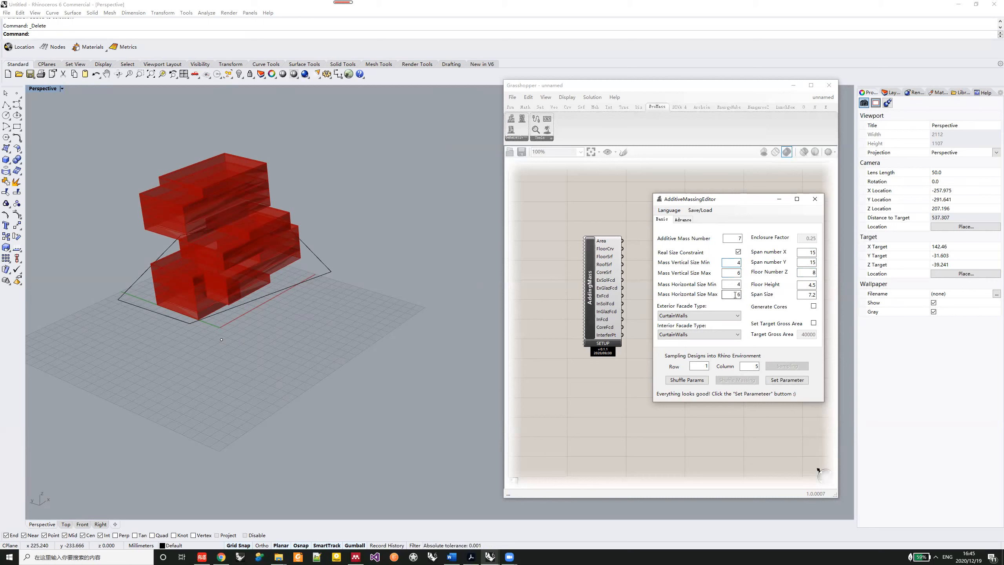
pyautogui.click(787, 380)
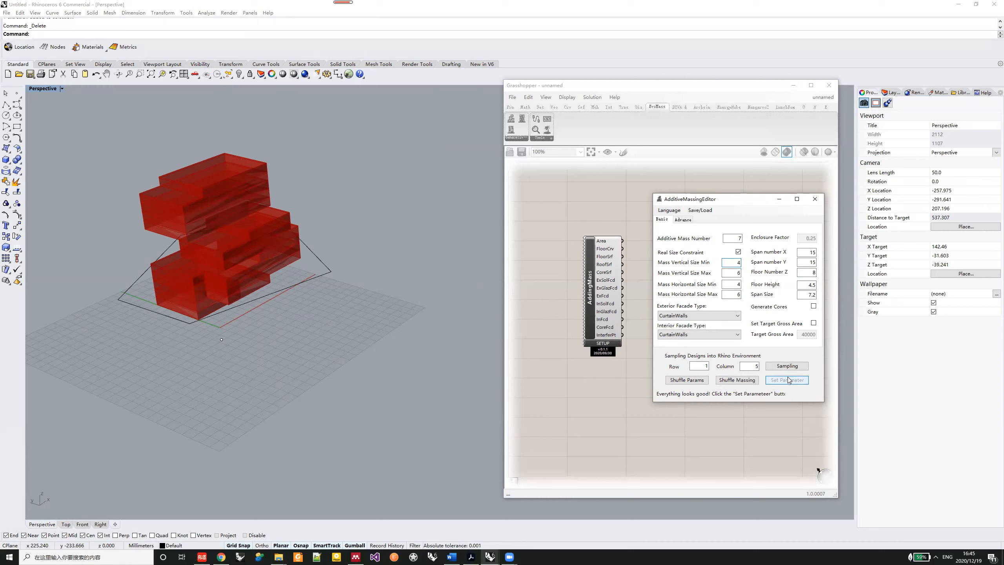
# - Disable the Real Size Constraint, apply the parameters and return to the advanced settings
pyautogui.click(737, 253)
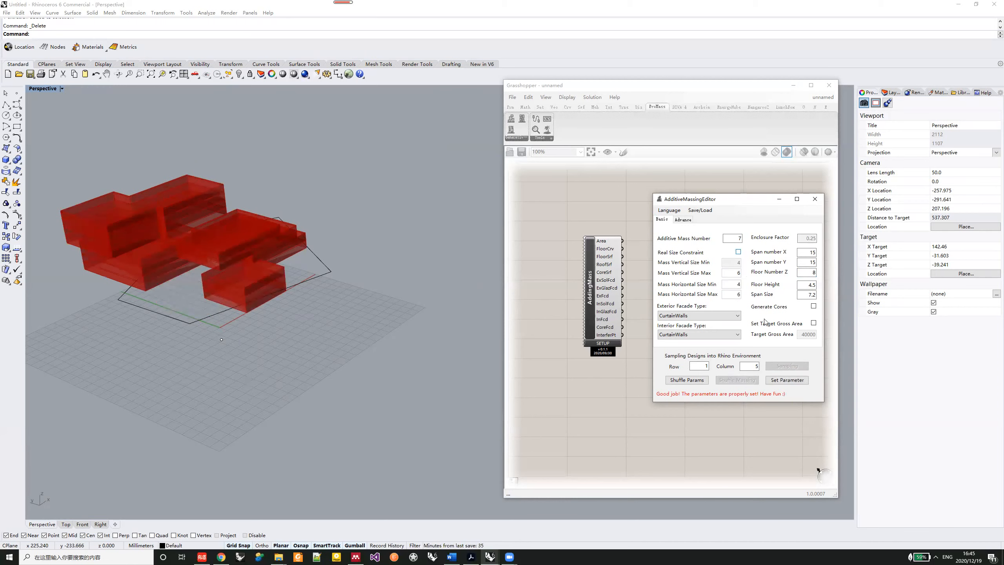
pyautogui.click(789, 379)
pyautogui.click(684, 219)
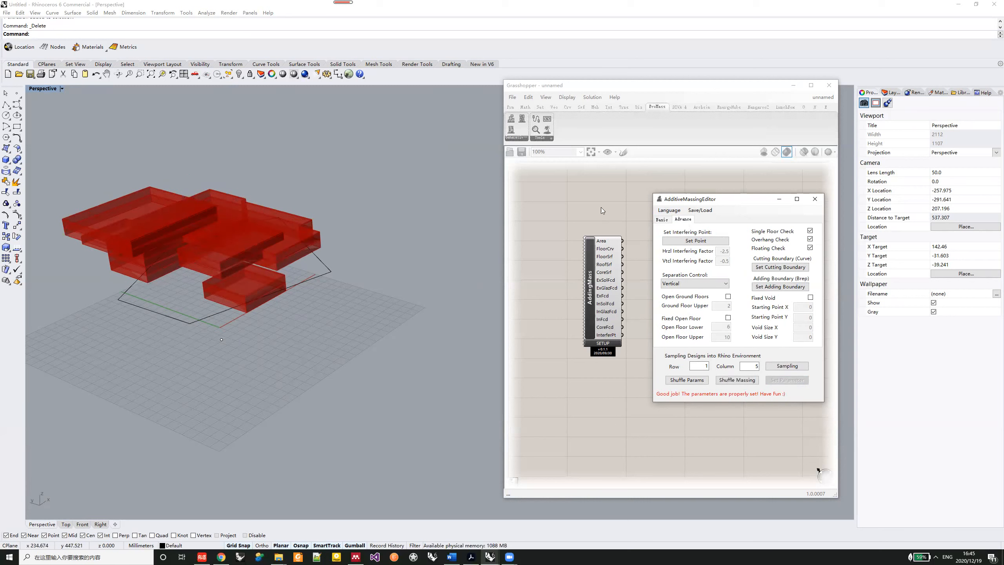
pyautogui.click(662, 220)
pyautogui.click(685, 218)
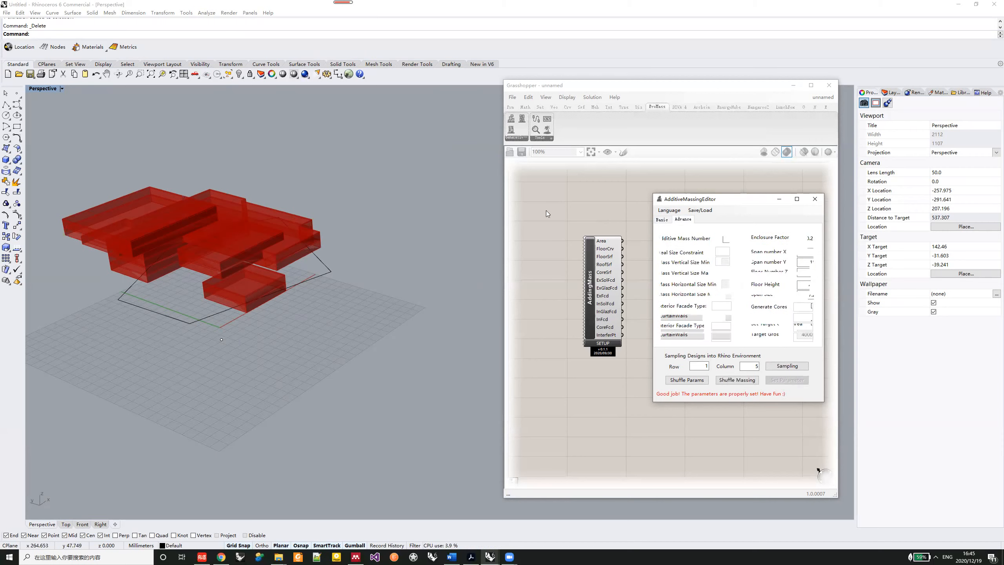
# - Restore the four-viewport layout and apply a Fixed Void with Void Size X and Y of 4
pyautogui.doubleClick(39, 89)
pyautogui.scroll(-4, 197, 193)
pyautogui.moveTo(215, 167); pyautogui.dragTo(237, 214, button='right')
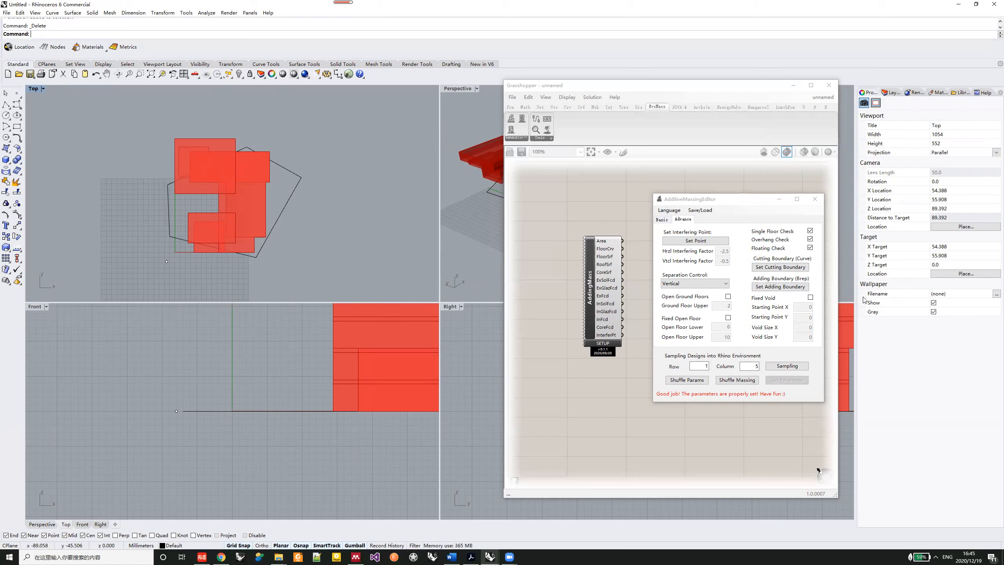
pyautogui.click(810, 297)
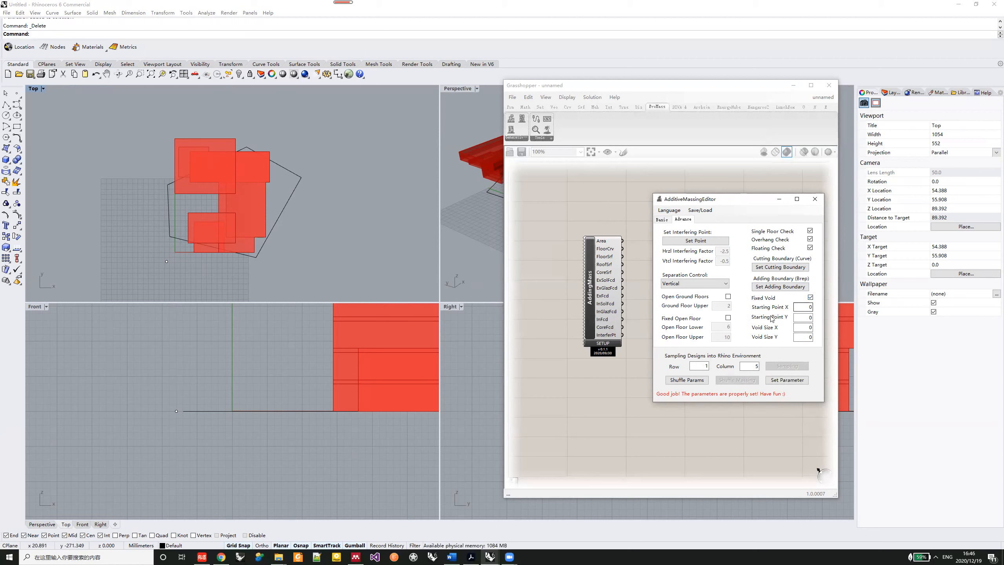
pyautogui.moveTo(805, 328); pyautogui.dragTo(824, 334)
pyautogui.write('4')
pyautogui.press('Tab')
pyautogui.write('4')
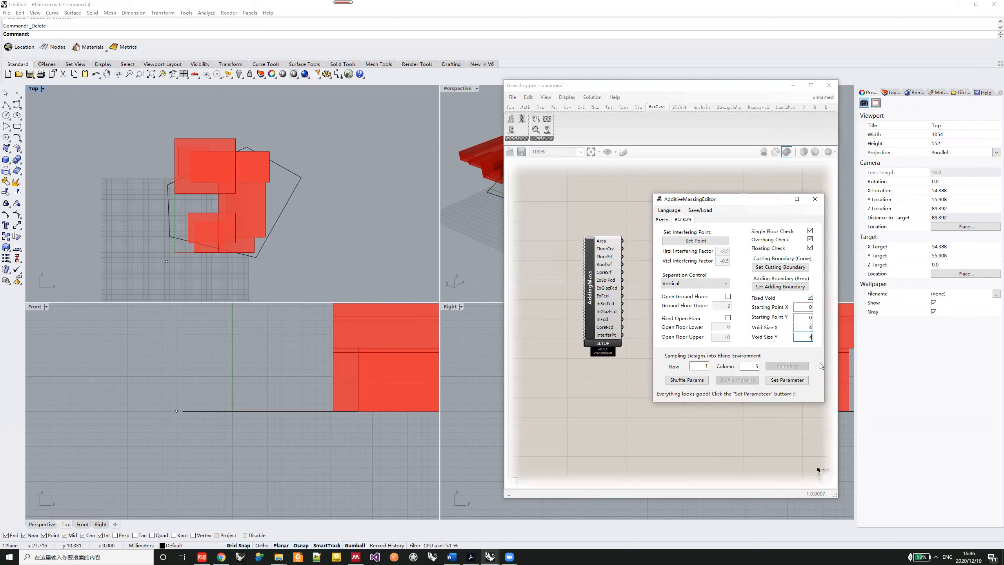
pyautogui.click(786, 379)
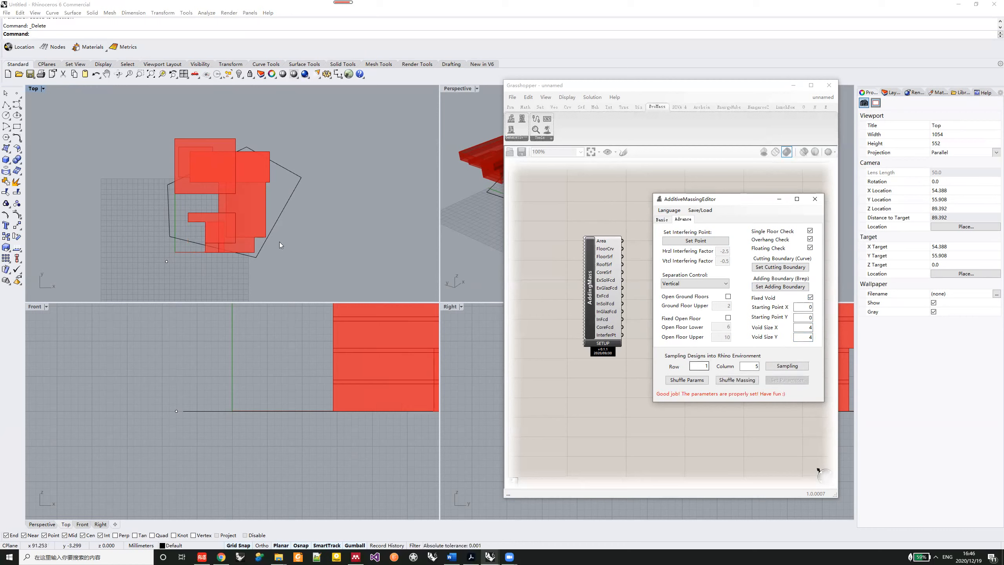
# - Shuffle the massing four times with the 4 by 4 fixed void active
pyautogui.click(752, 380)
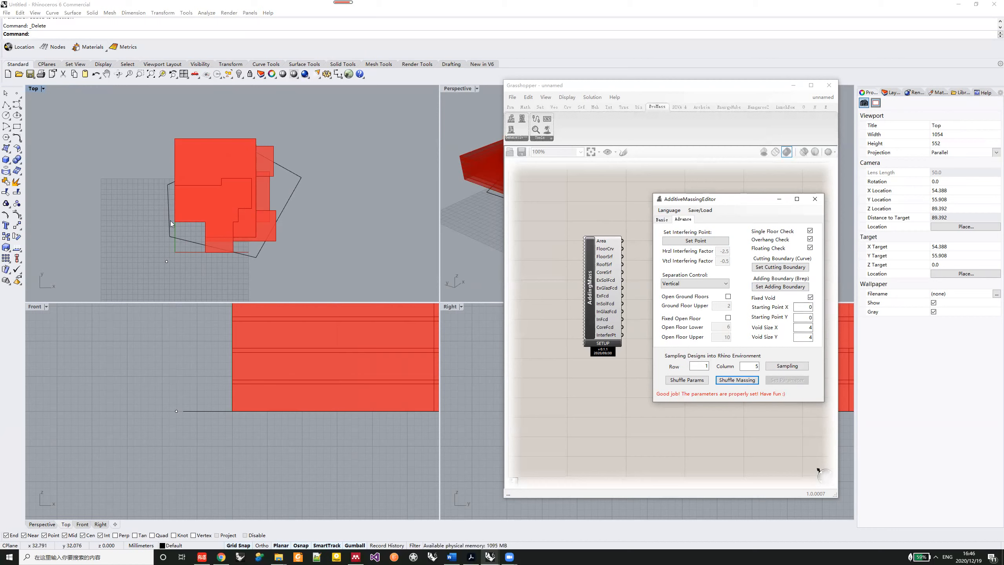
pyautogui.click(751, 381)
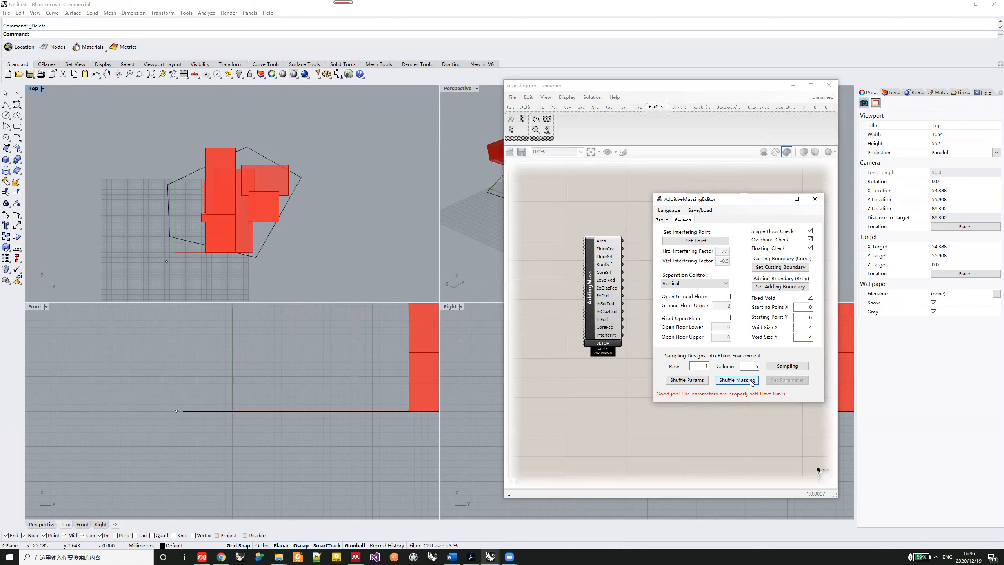
pyautogui.click(751, 381)
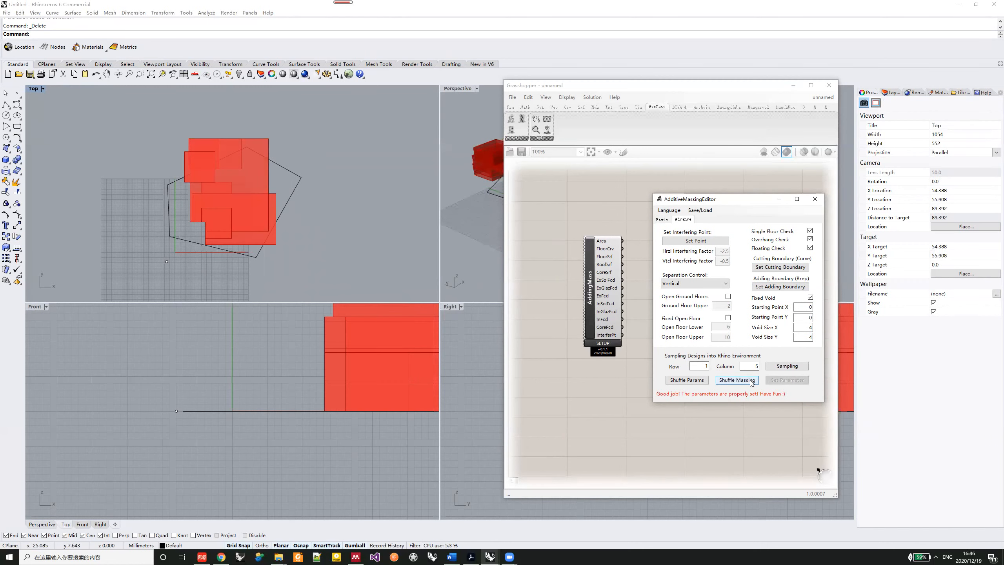
pyautogui.click(751, 381)
# - Apply Starting Point X and Y of 3 to the fixed void and shuffle the massing three times
pyautogui.doubleClick(809, 307)
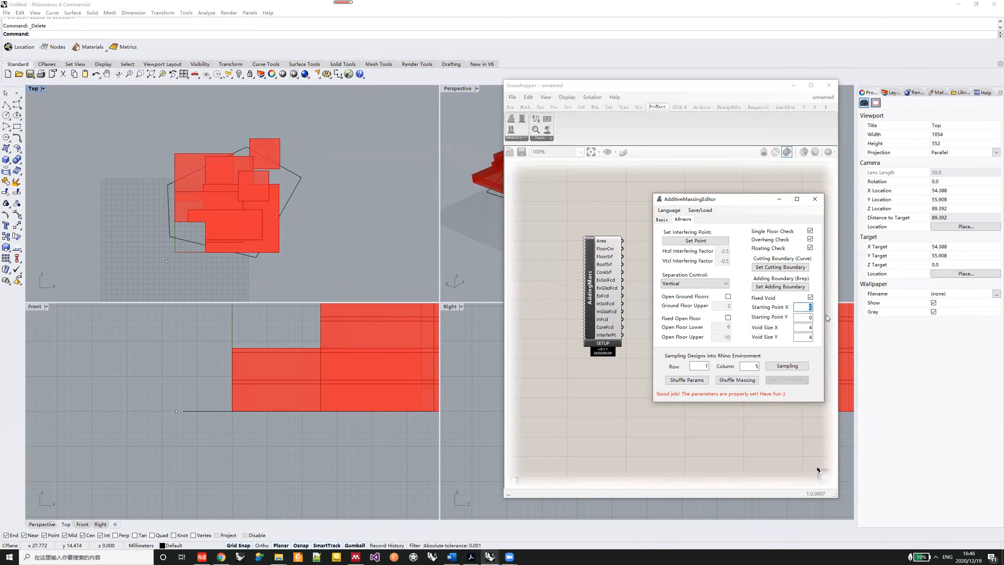
pyautogui.write('3')
pyautogui.click(797, 378)
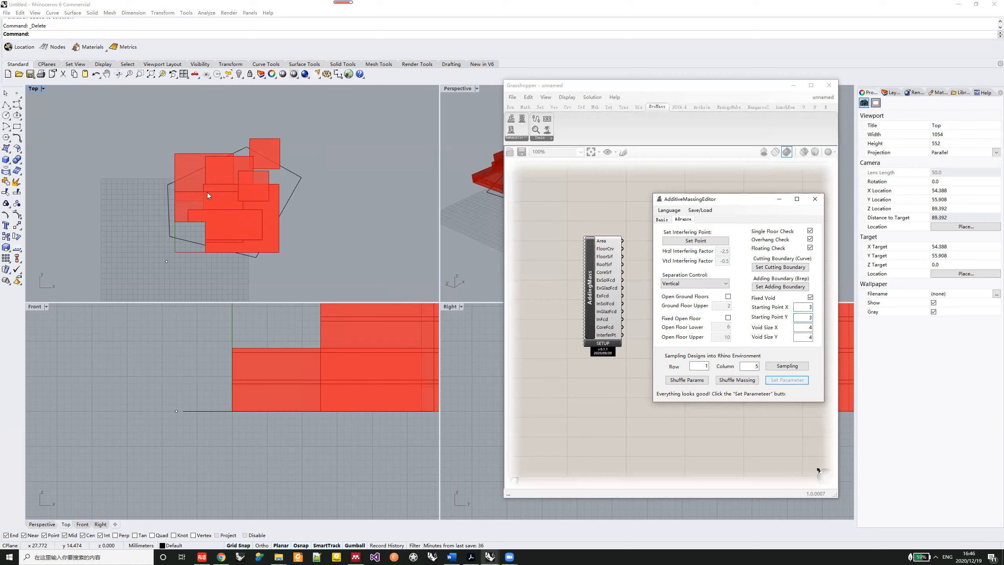
pyautogui.click(729, 381)
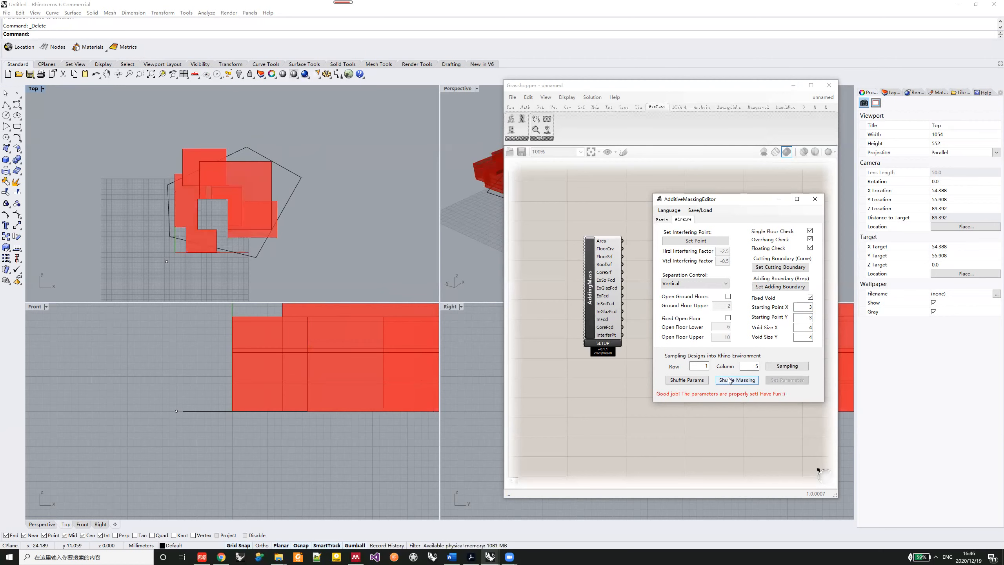
pyautogui.click(728, 380)
pyautogui.click(729, 380)
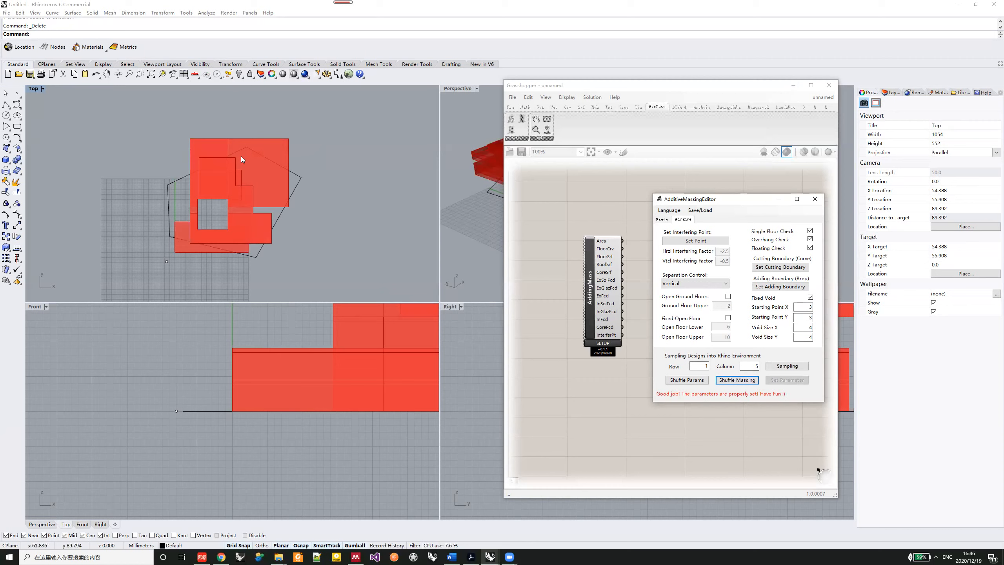
# - Define two fixed voids by setting both Starting Point X and Starting Point Y to 3,7
pyautogui.click(805, 307)
pyautogui.write('.')
pyautogui.write('7')
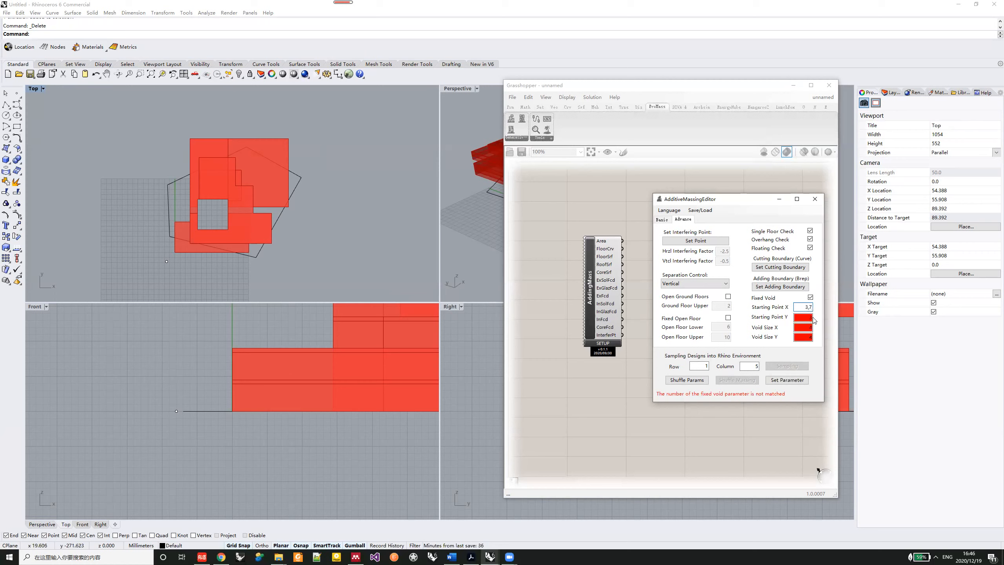
pyautogui.write(',7')
pyautogui.press('BackSpace')
pyautogui.press('BackSpace')
pyautogui.click(809, 317)
pyautogui.write('3,7')
# - Apply Void Size X and Y of 4,3 to the two fixed voids and shuffle the massing twice
pyautogui.click(811, 325)
pyautogui.write('4,3')
pyautogui.click(811, 337)
pyautogui.write('4')
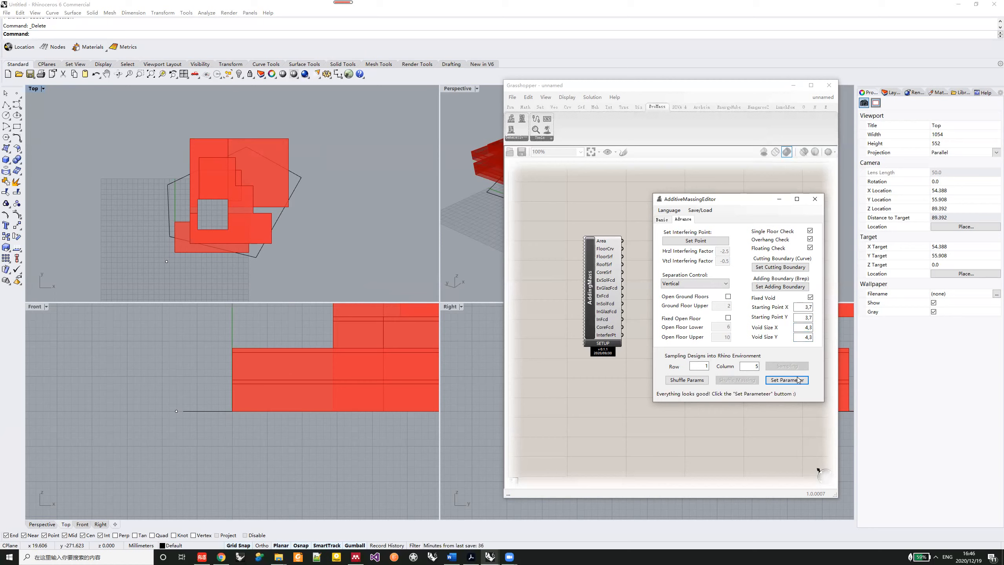
pyautogui.click(776, 379)
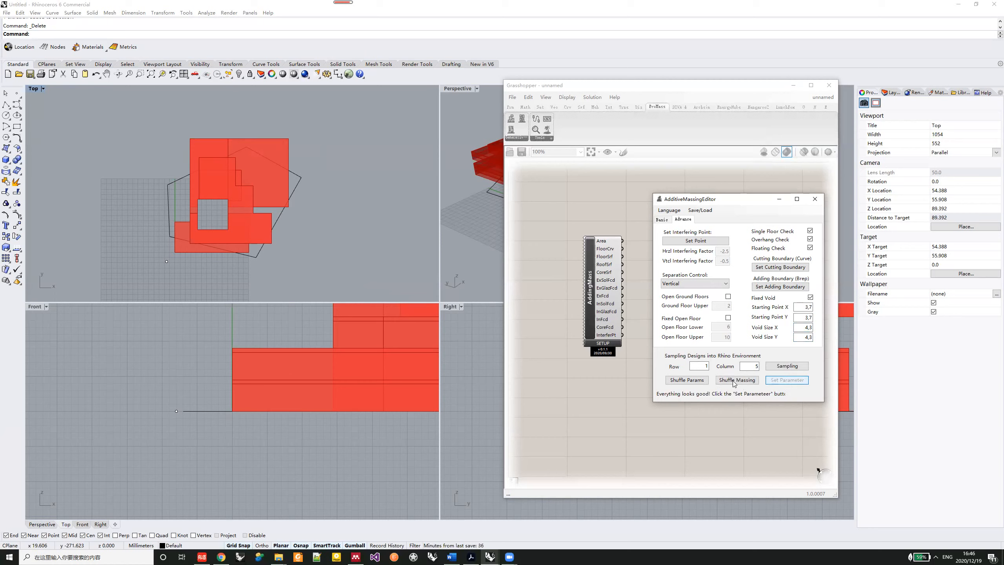
pyautogui.click(734, 383)
pyautogui.click(734, 383)
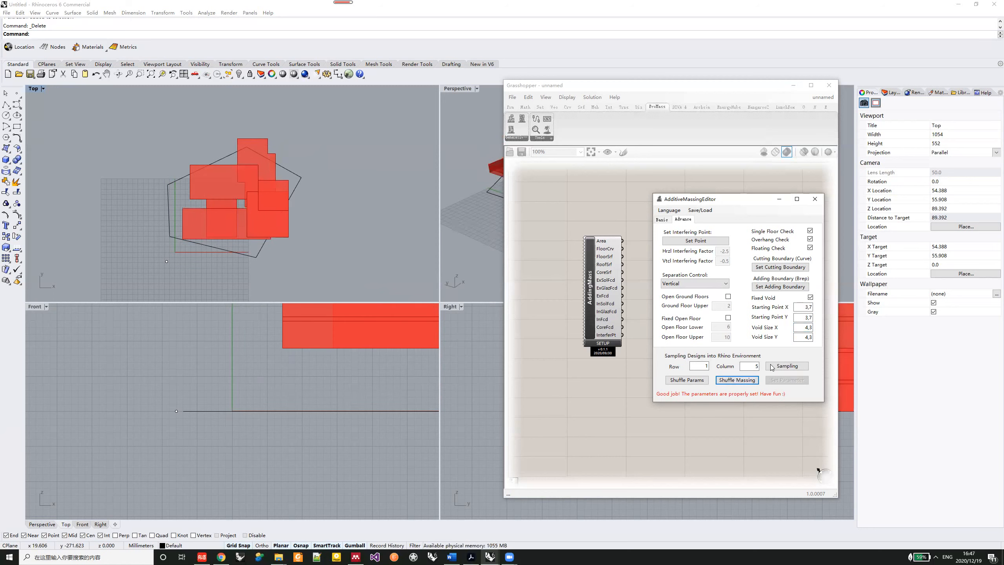
# - Apply Void Size X and Y of 4,4 to the two fixed voids and shuffle the massing
pyautogui.moveTo(810, 327); pyautogui.dragTo(814, 338)
pyautogui.write('4,4')
pyautogui.click(786, 379)
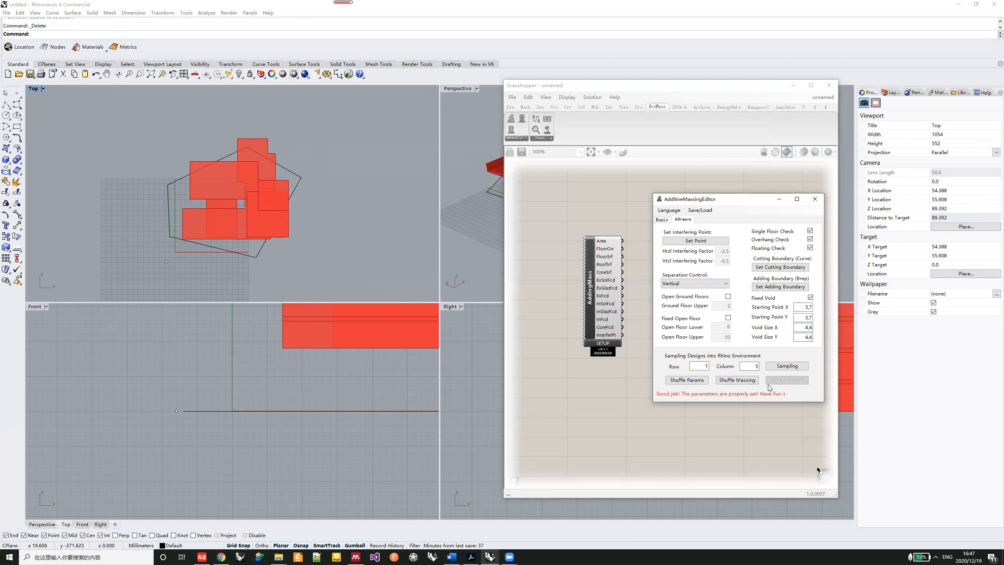
pyautogui.click(737, 380)
# - Apply Starting Point X and Starting Point Y of 2,7 to the two fixed voids
pyautogui.moveTo(802, 307); pyautogui.dragTo(808, 307)
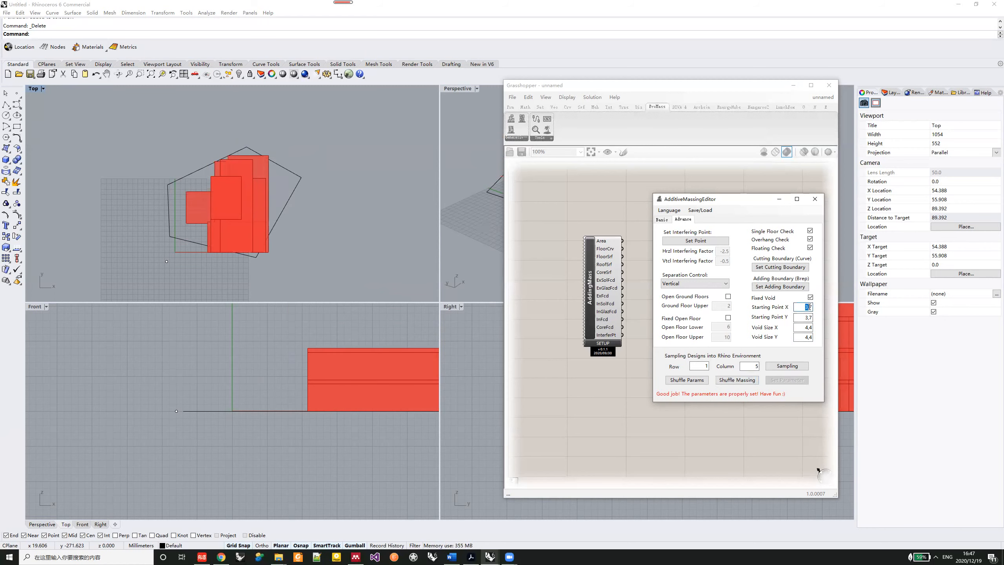
pyautogui.write('2')
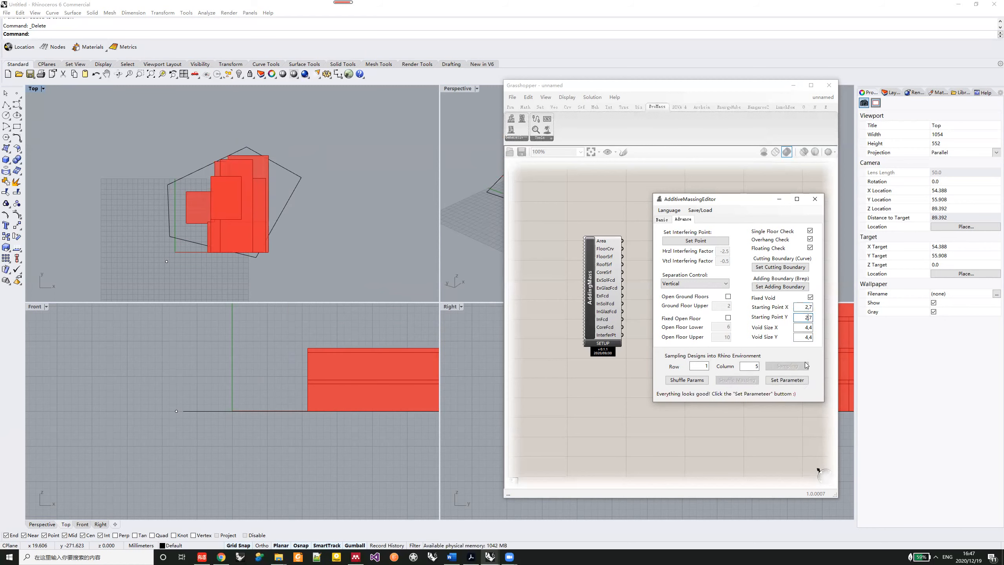
pyautogui.click(796, 380)
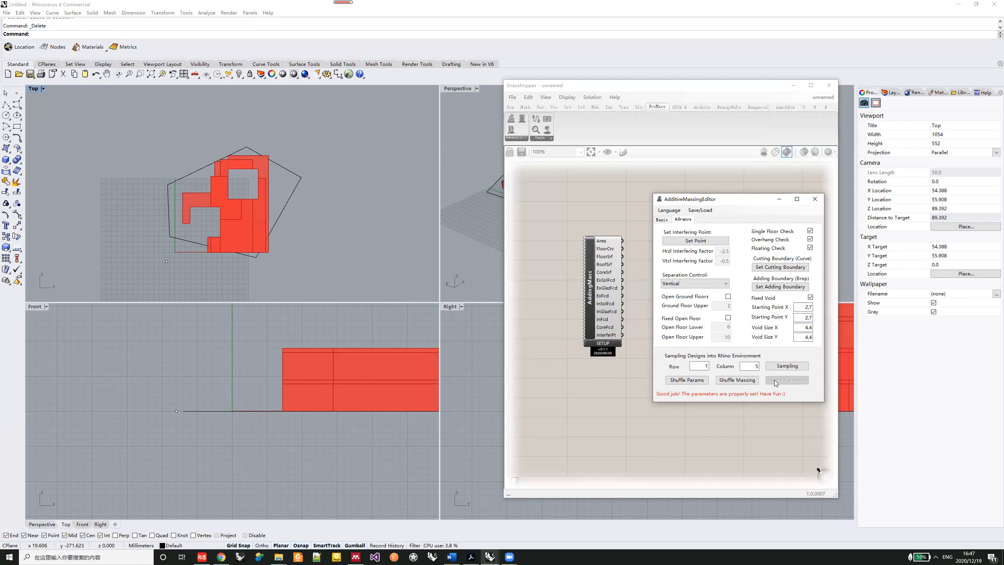
# - Shuffle the massing four times and inspect the last variation in the maximised Perspective view
pyautogui.click(737, 380)
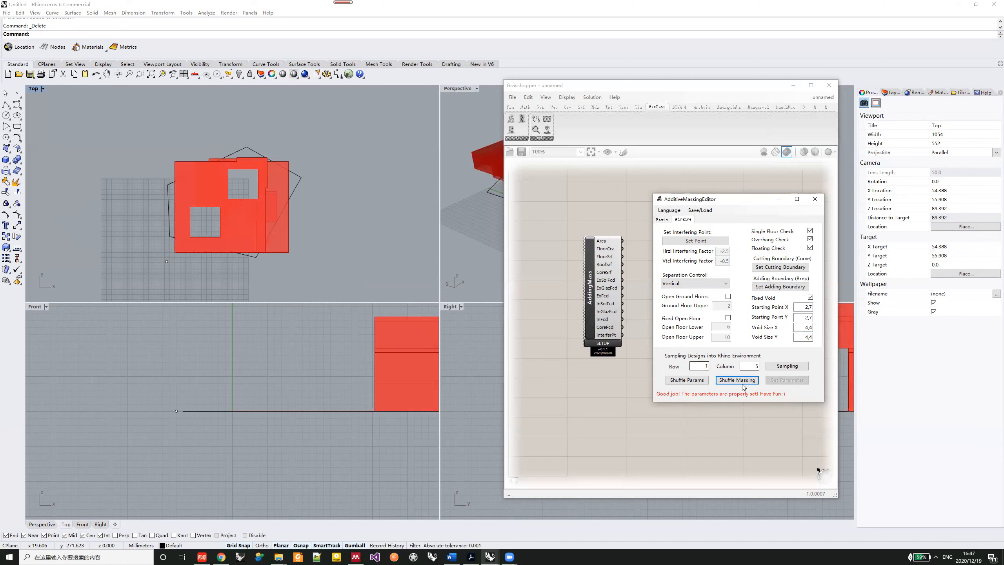
pyautogui.click(742, 383)
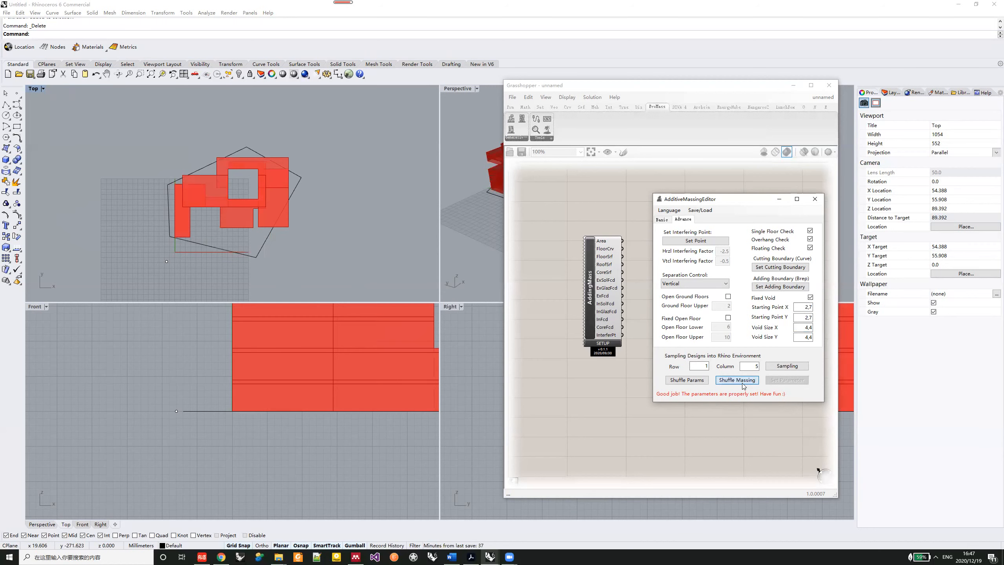
pyautogui.click(742, 384)
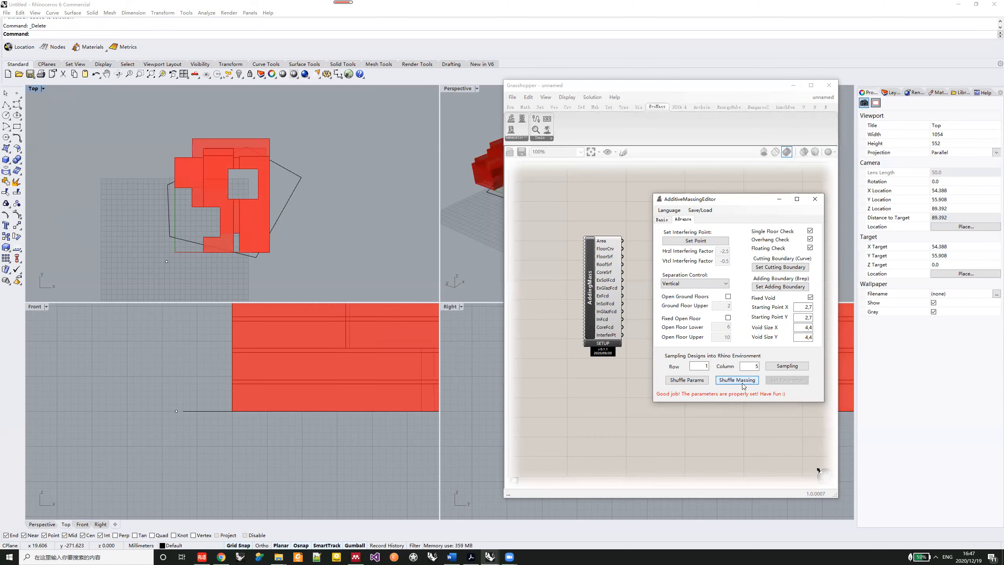
pyautogui.click(742, 383)
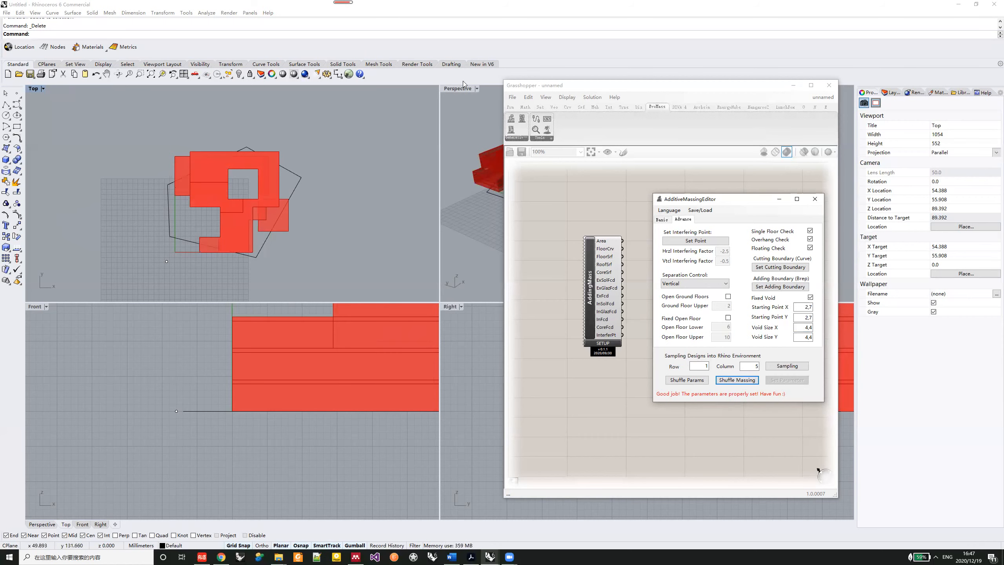
pyautogui.moveTo(212, 315); pyautogui.dragTo(223, 367, button='right')
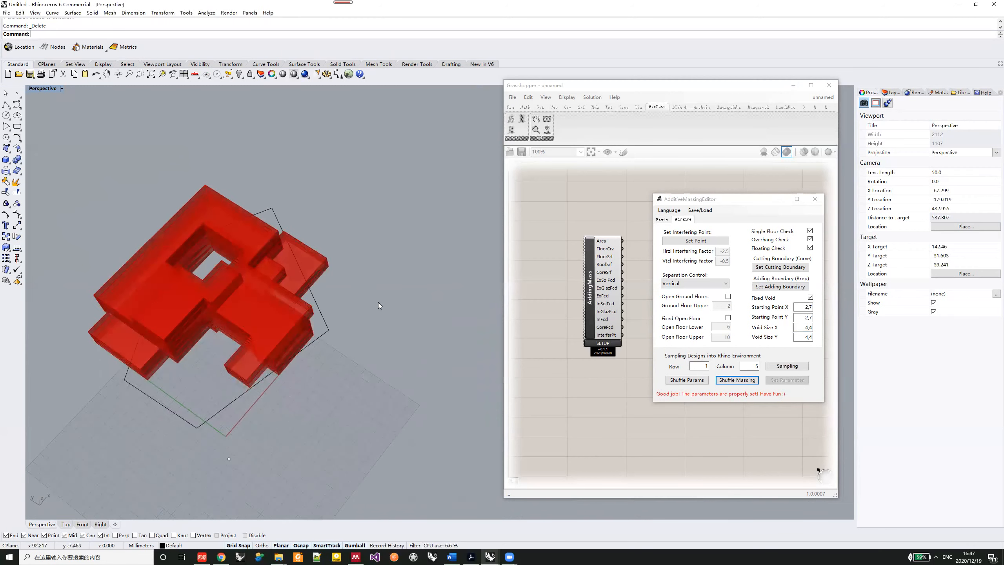
pyautogui.moveTo(223, 323); pyautogui.dragTo(357, 290, button='right')
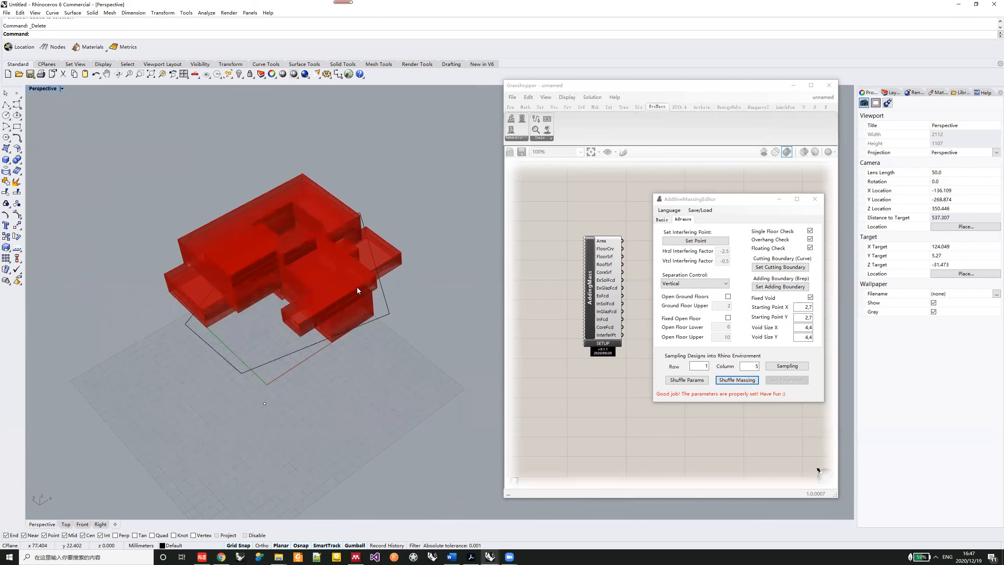